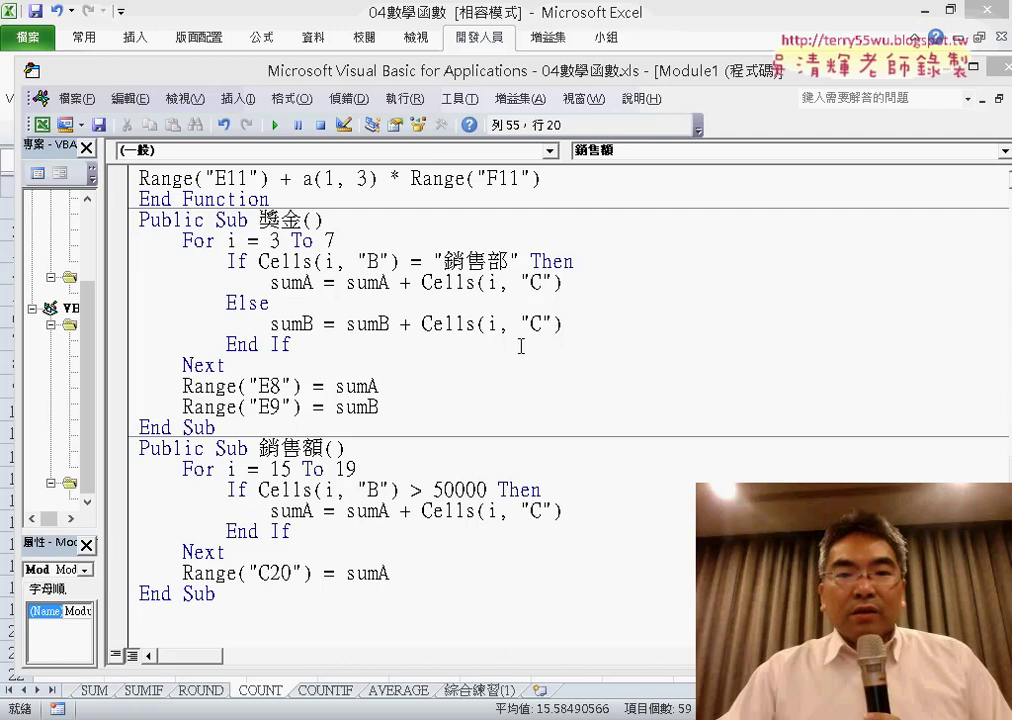
Step: Highlight the sumA variable in the 獎金 loop, briefly adding and removing an underscore
left_click_drag(270, 282, 314, 283)
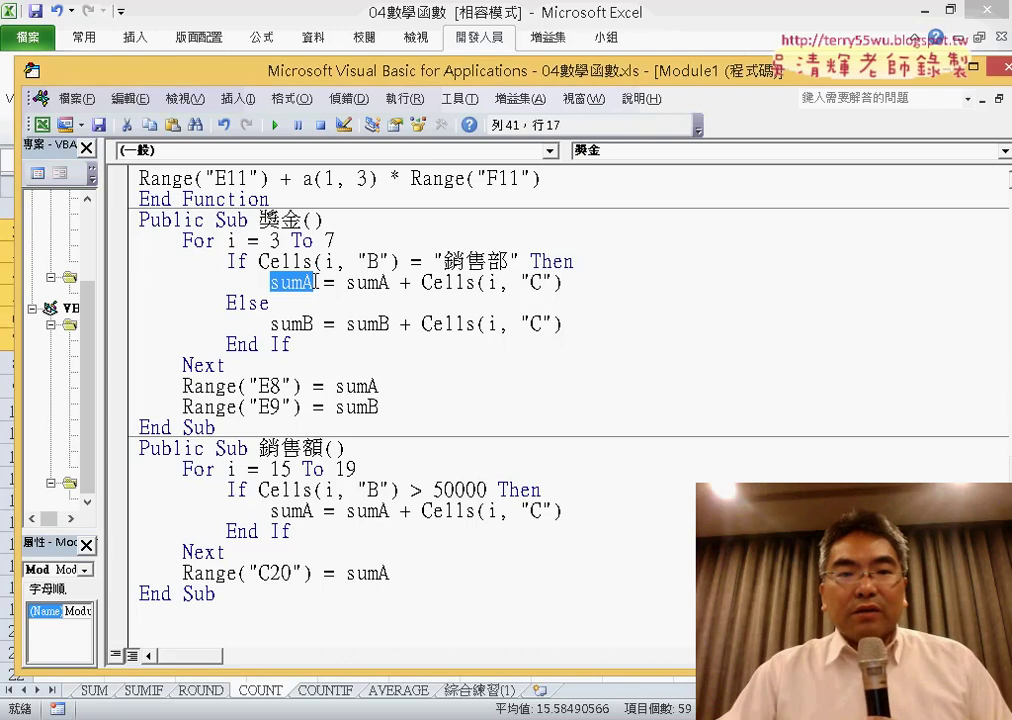
left_click(301, 282)
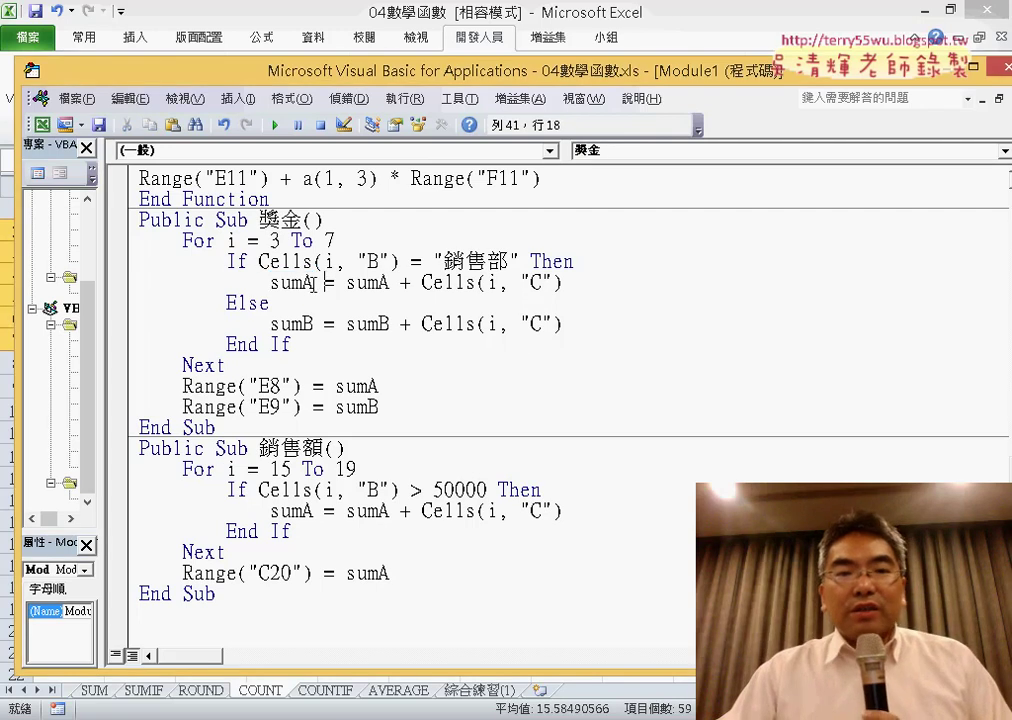
type("_")
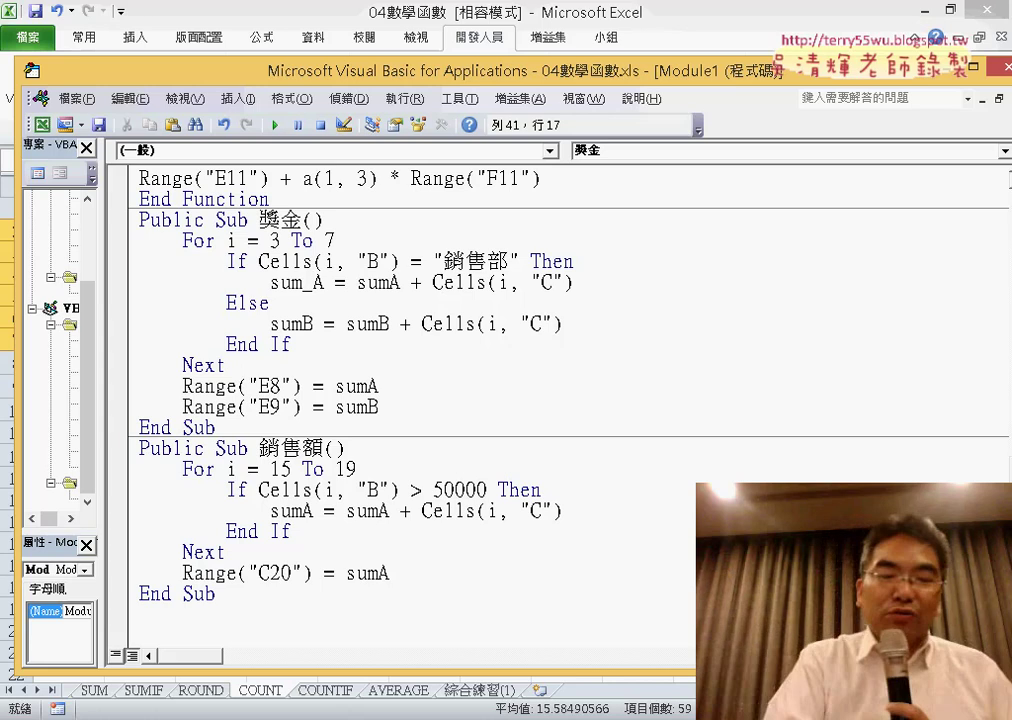
key("BackSpace")
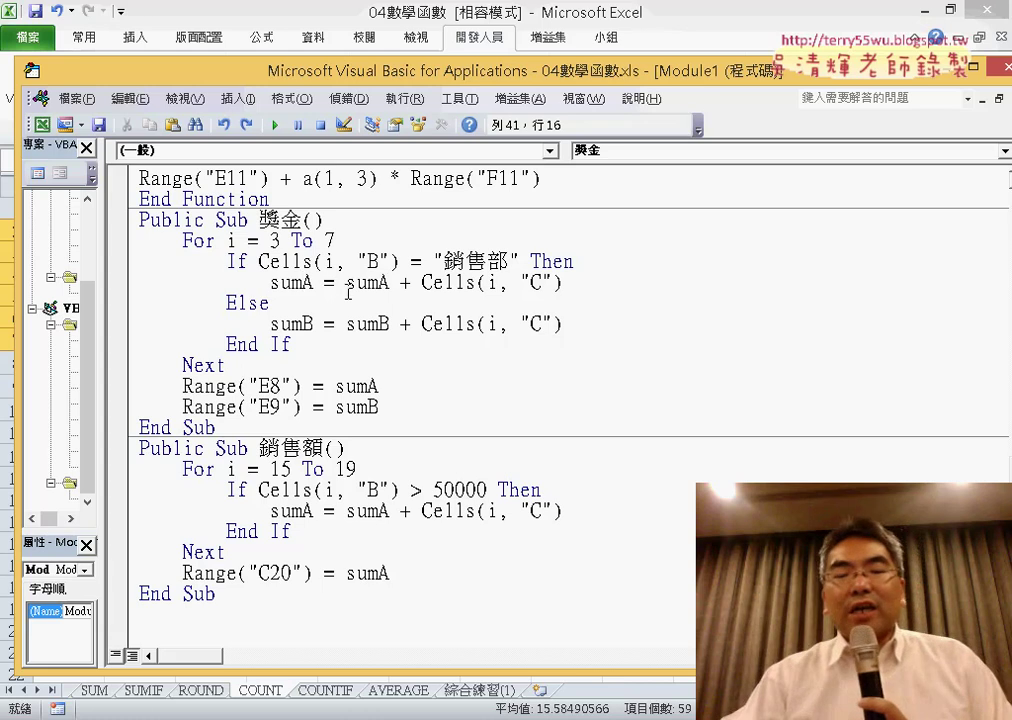
Step: Highlight the sumA + Cells(i, "C") expression and the assigned sumA, then reveal the COUNT sheet
left_click_drag(346, 283, 563, 283)
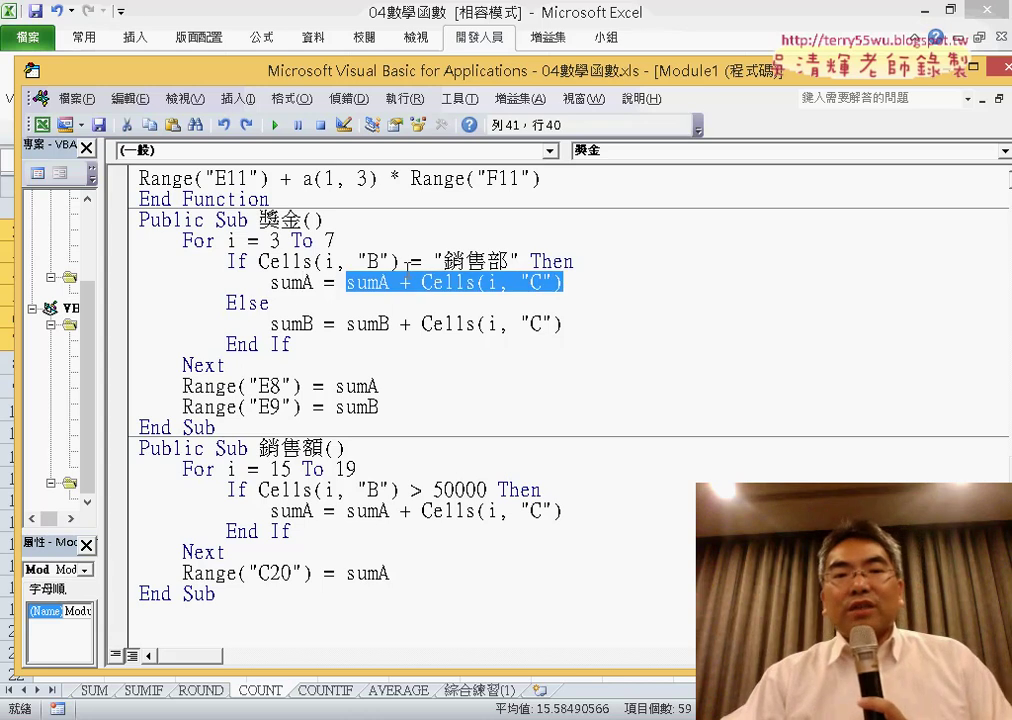
left_click(369, 284)
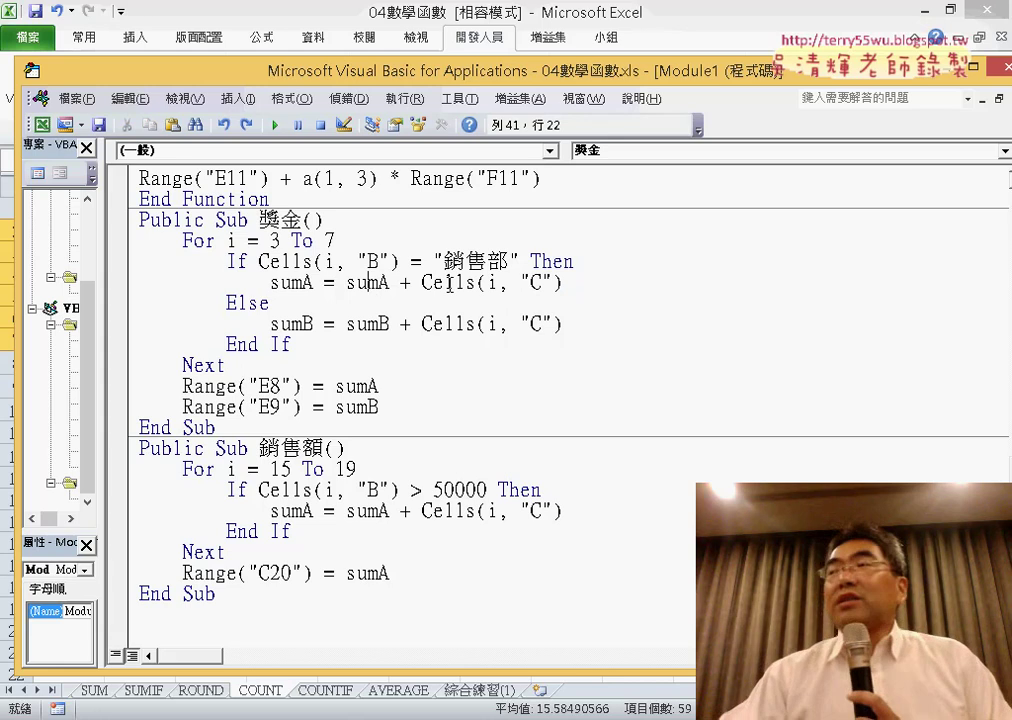
left_click_drag(347, 284, 587, 281)
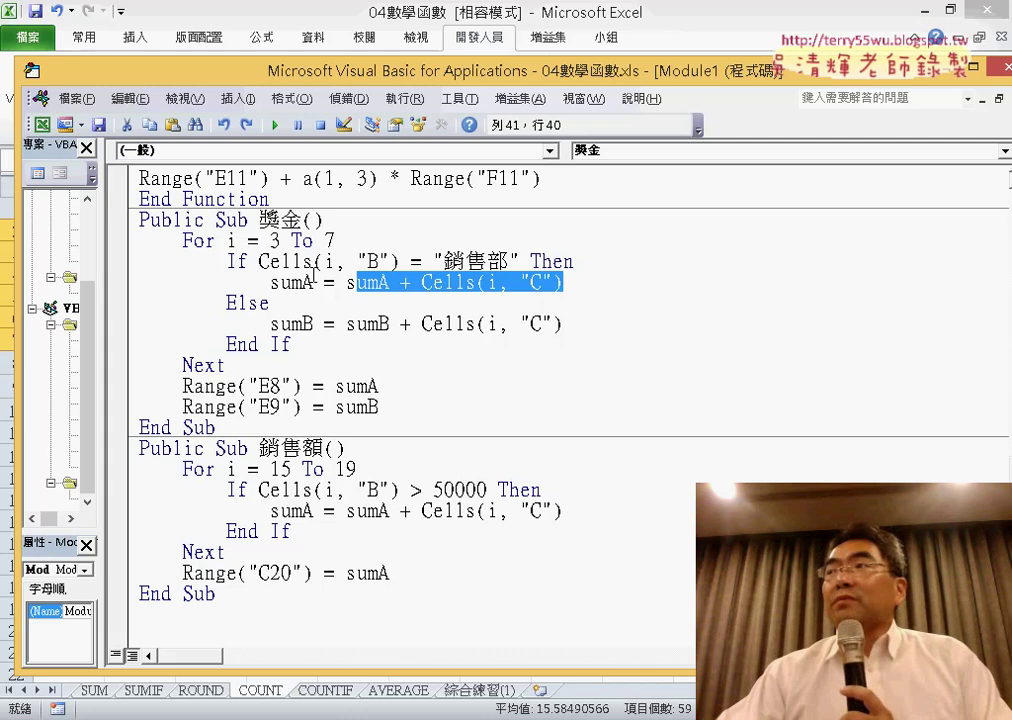
left_click_drag(314, 283, 281, 283)
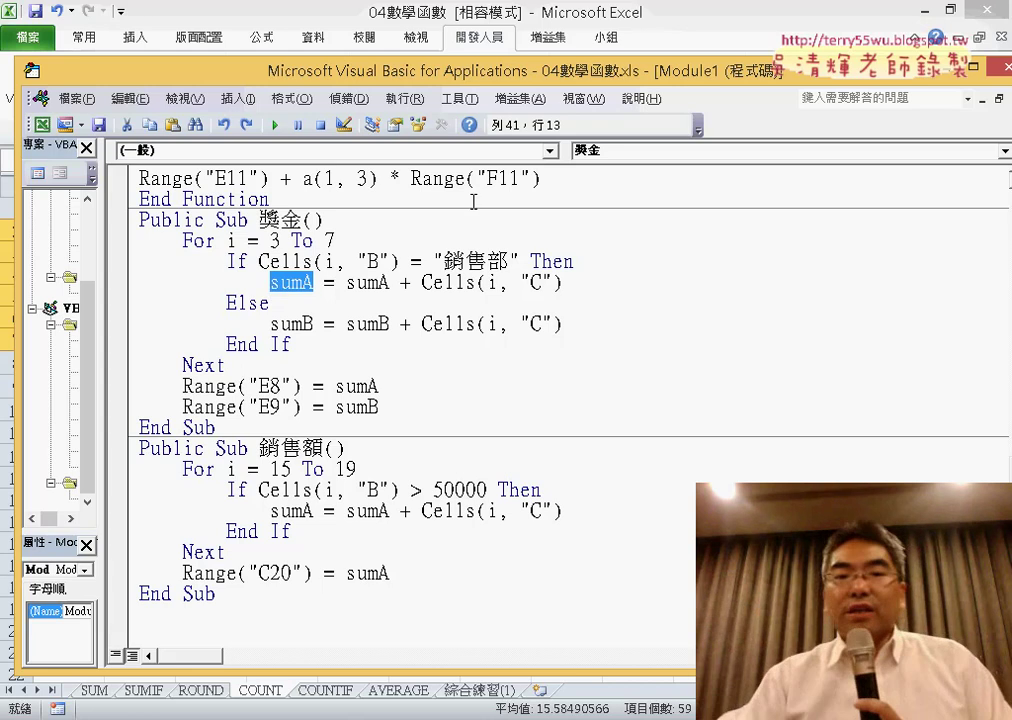
left_click_drag(346, 283, 556, 283)
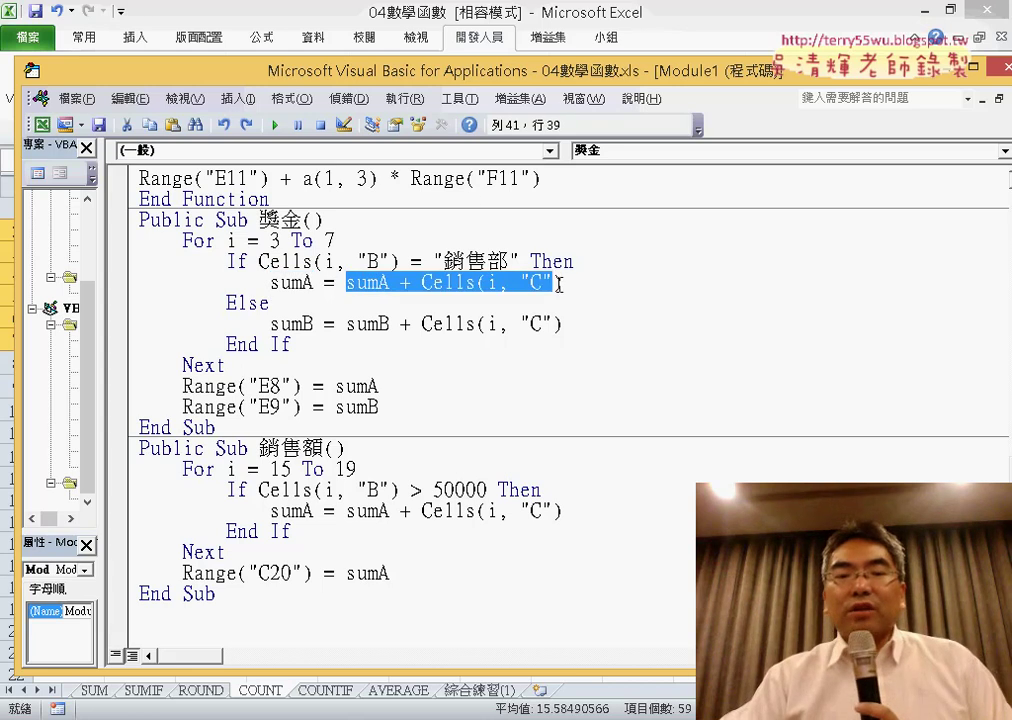
left_click_drag(517, 77, 790, 93)
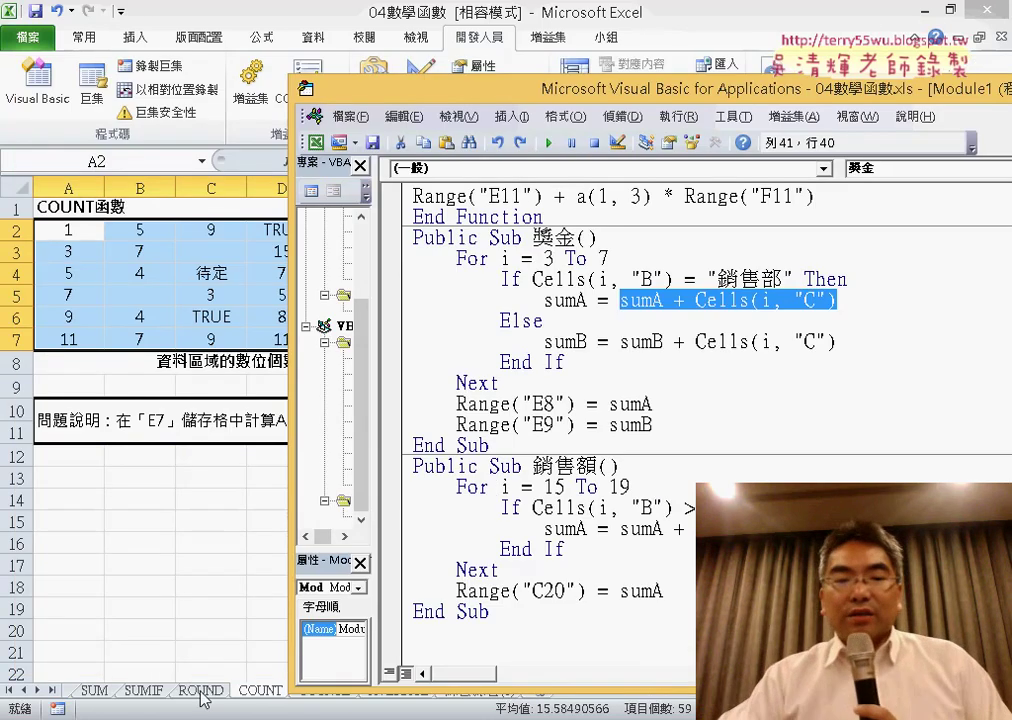
Step: Check the 1800 bonus in cell C3 of the SUMIF sheet before returning to the code
left_click(145, 692)
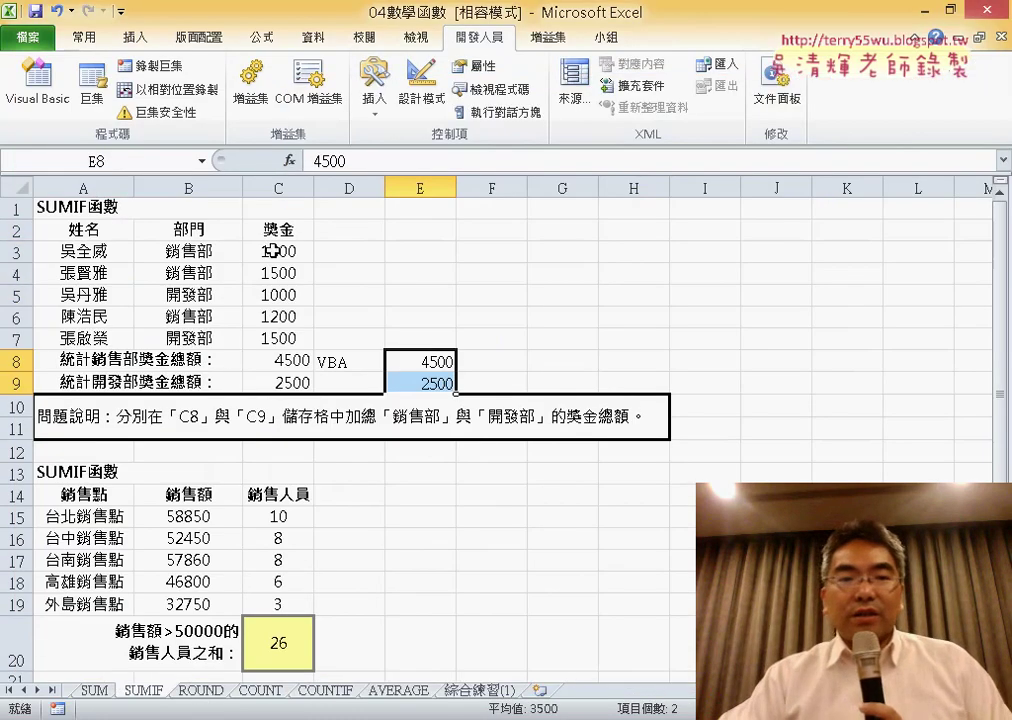
left_click(273, 251)
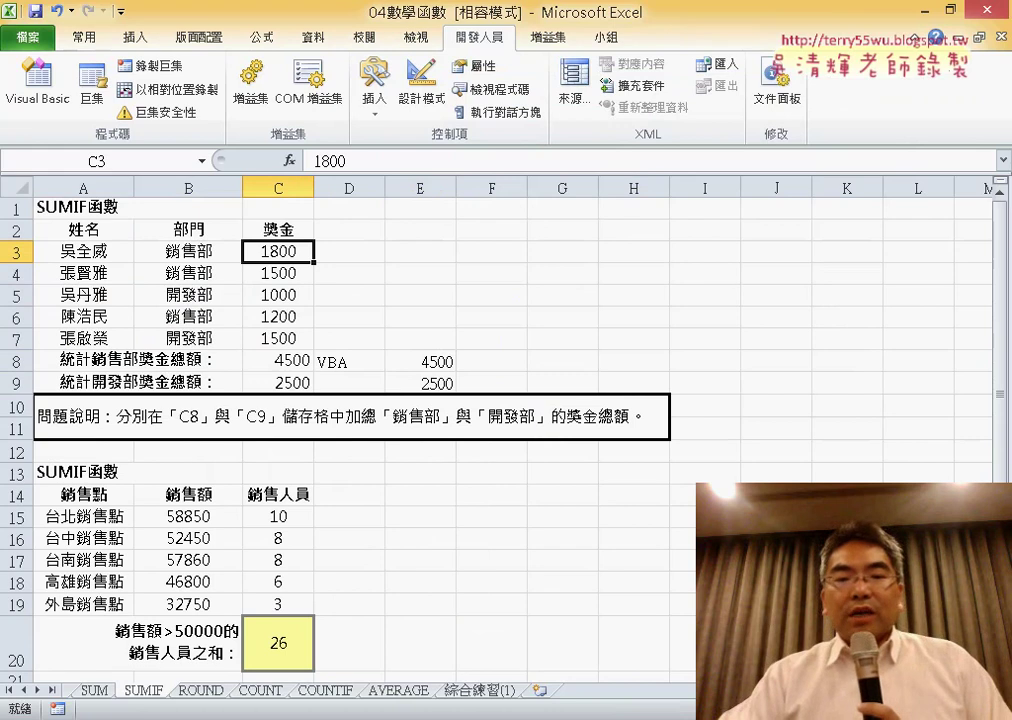
left_click(350, 672)
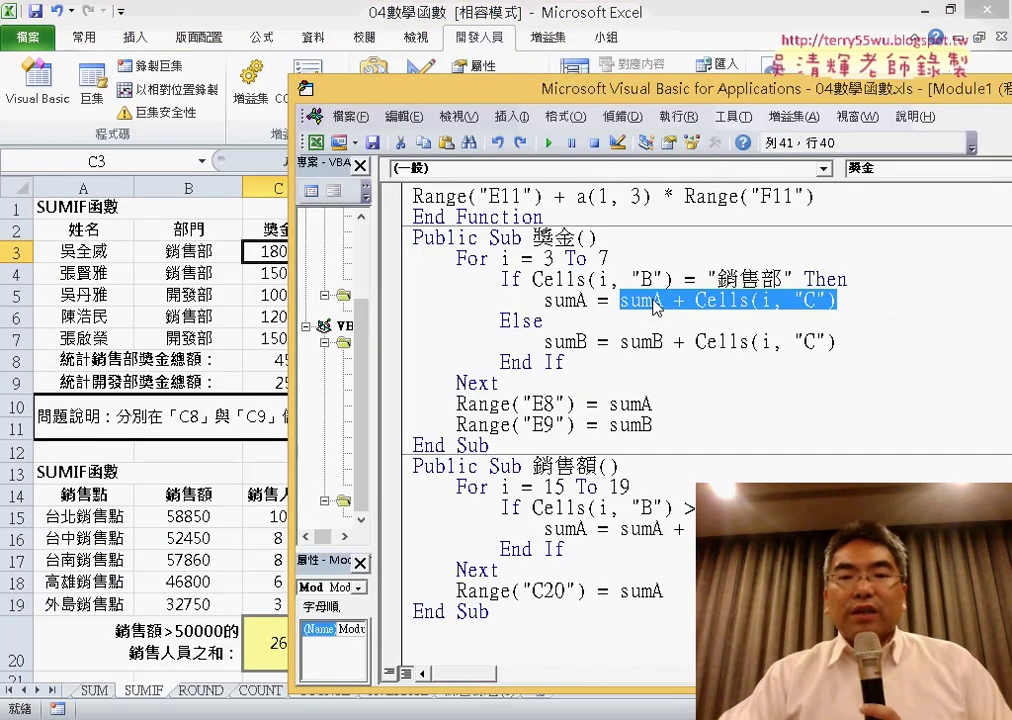
Step: Circle the running total sumA and the Cells term on the accumulation line, then show the worksheet
left_click(558, 300)
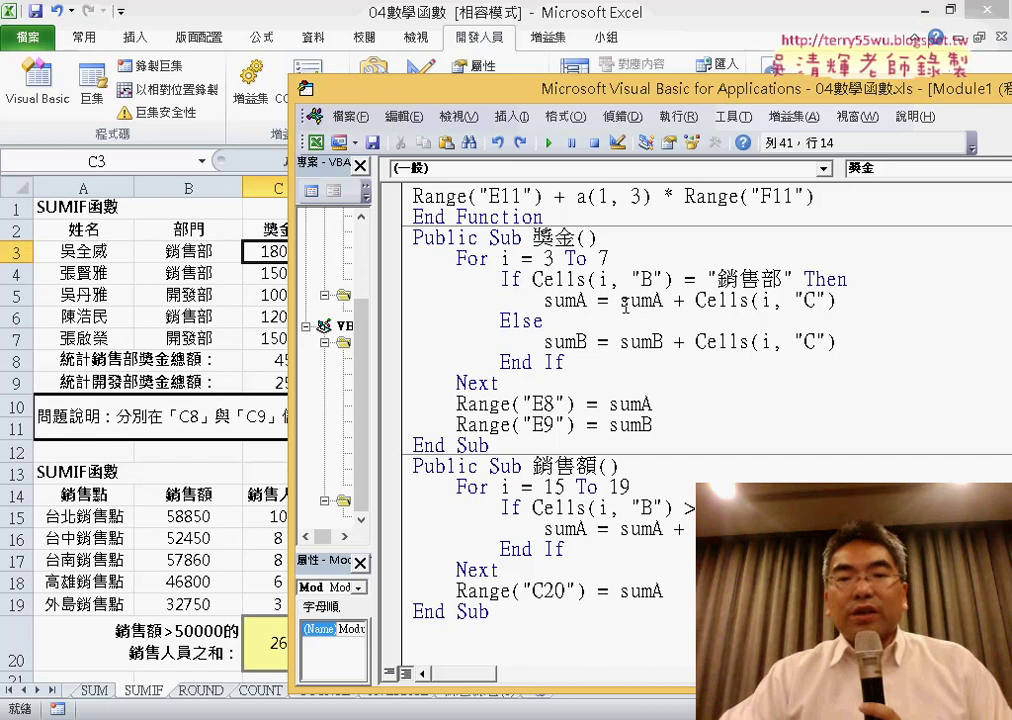
left_click_drag(623, 305, 805, 300)
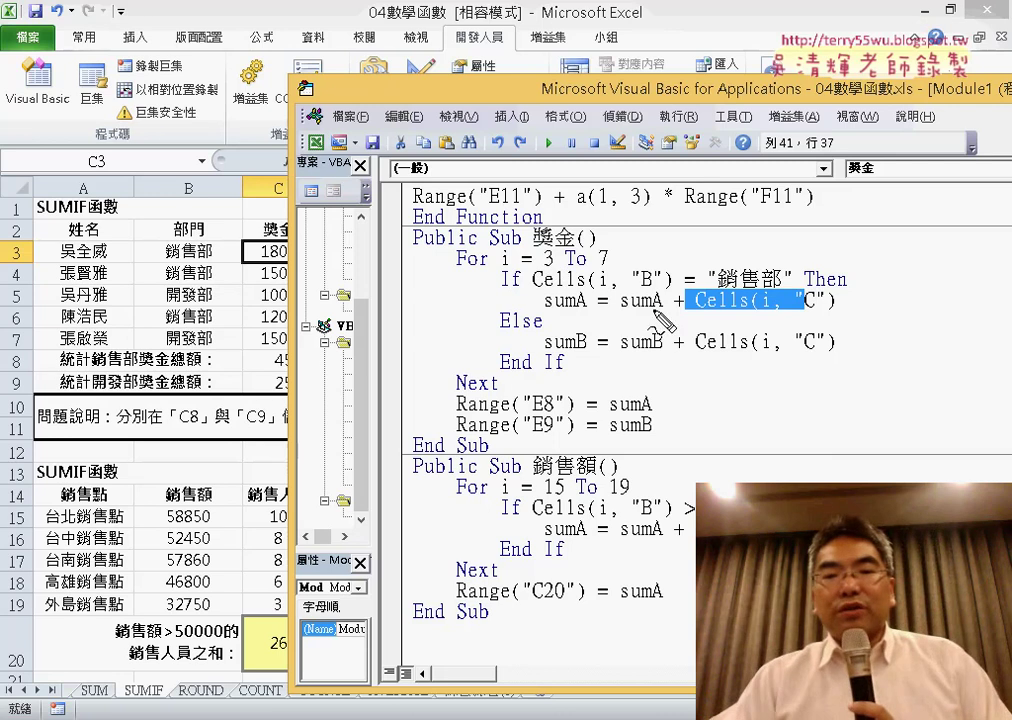
mouse_move(665, 289)
left_mouse_down()
mouse_move(645, 314)
mouse_move(668, 304)
left_mouse_up()
mouse_move(797, 326)
left_mouse_down()
mouse_move(716, 309)
mouse_move(752, 326)
left_mouse_up()
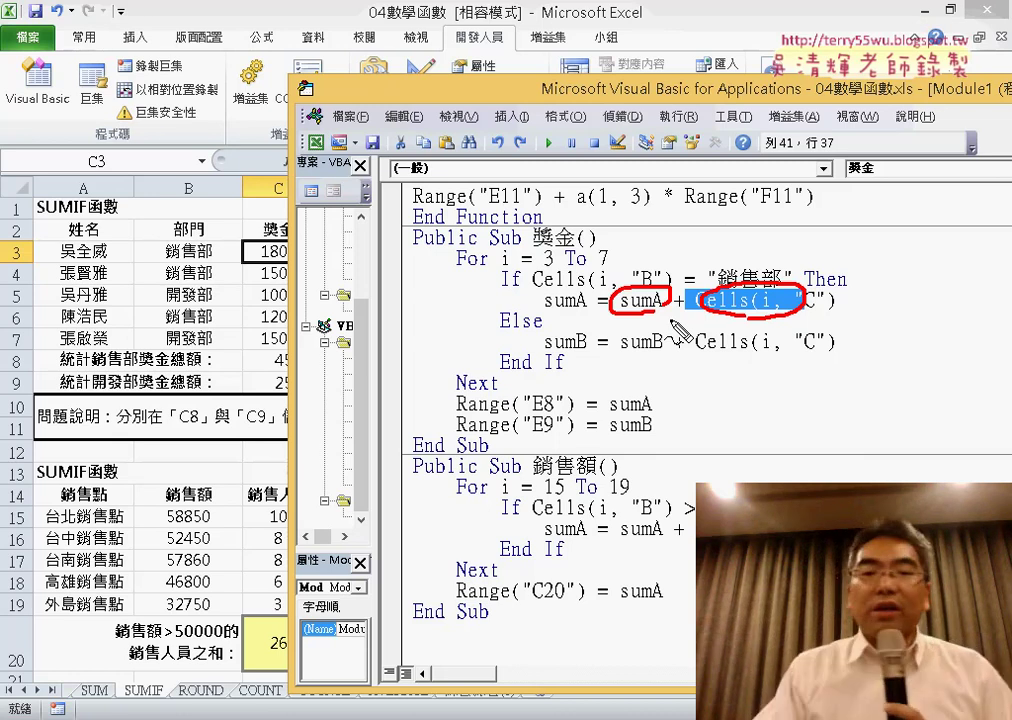
key("Escape")
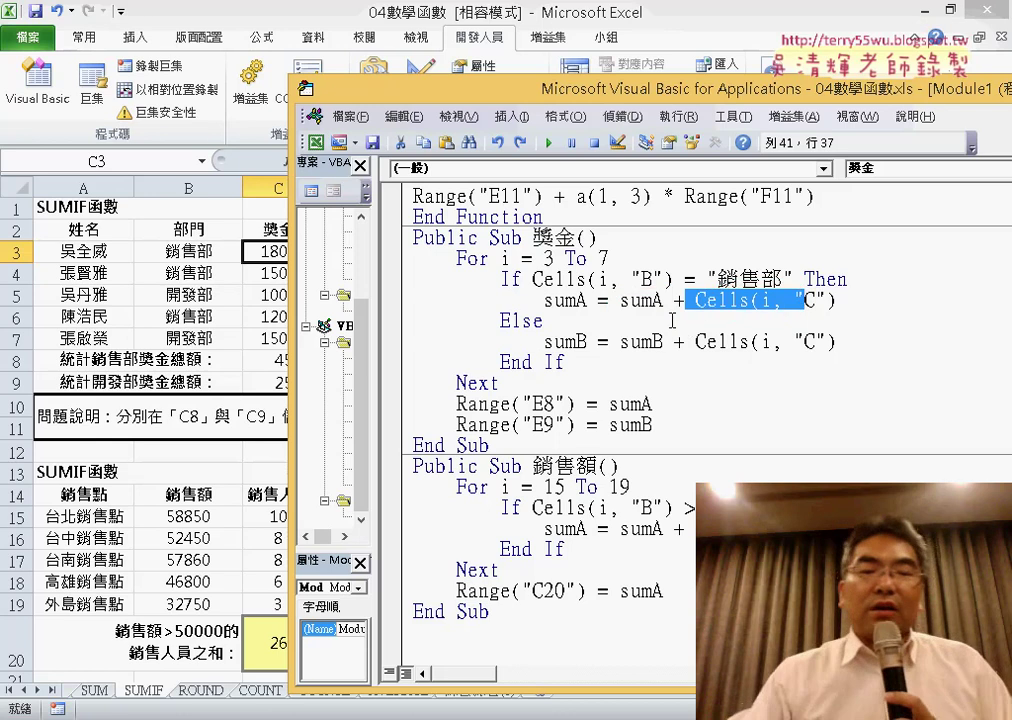
left_click(165, 452)
scroll(180, 478, "down", 3)
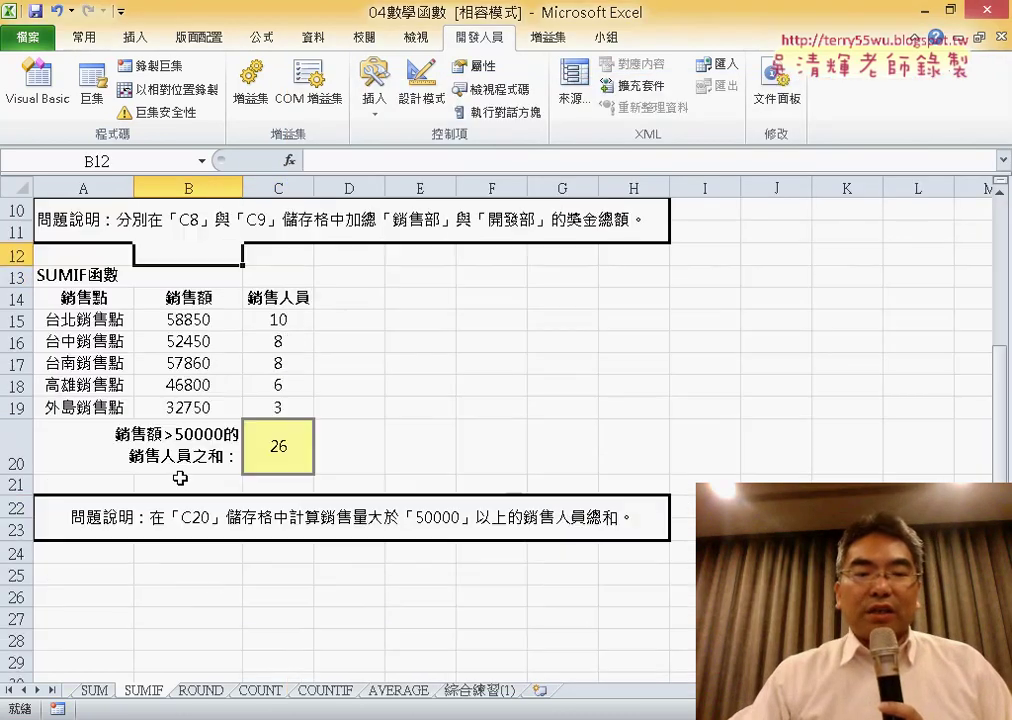
Step: On the COUNT sheet, select A2:K7 and point out the empty cells C3, J3 and E6
left_click(261, 690)
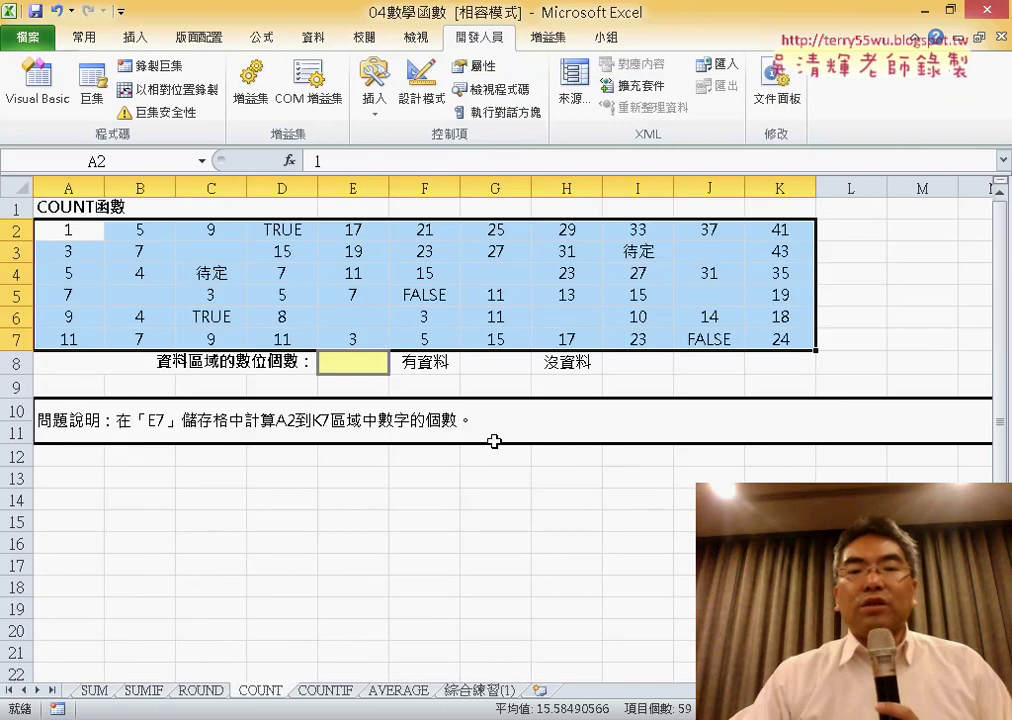
left_click(523, 362)
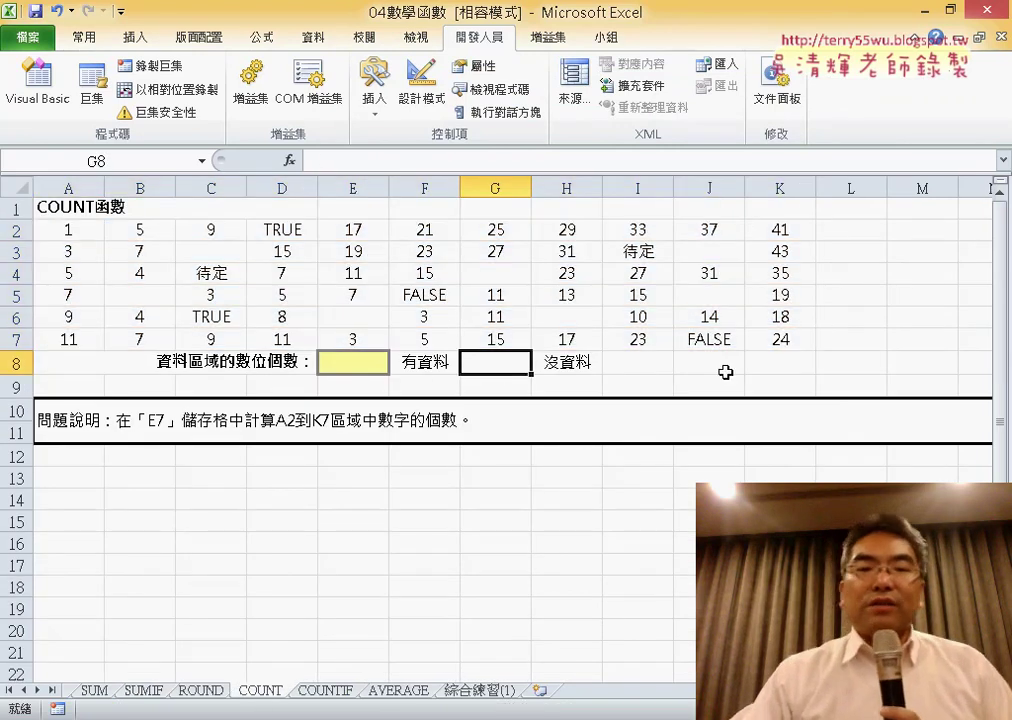
left_click_drag(75, 231, 800, 340)
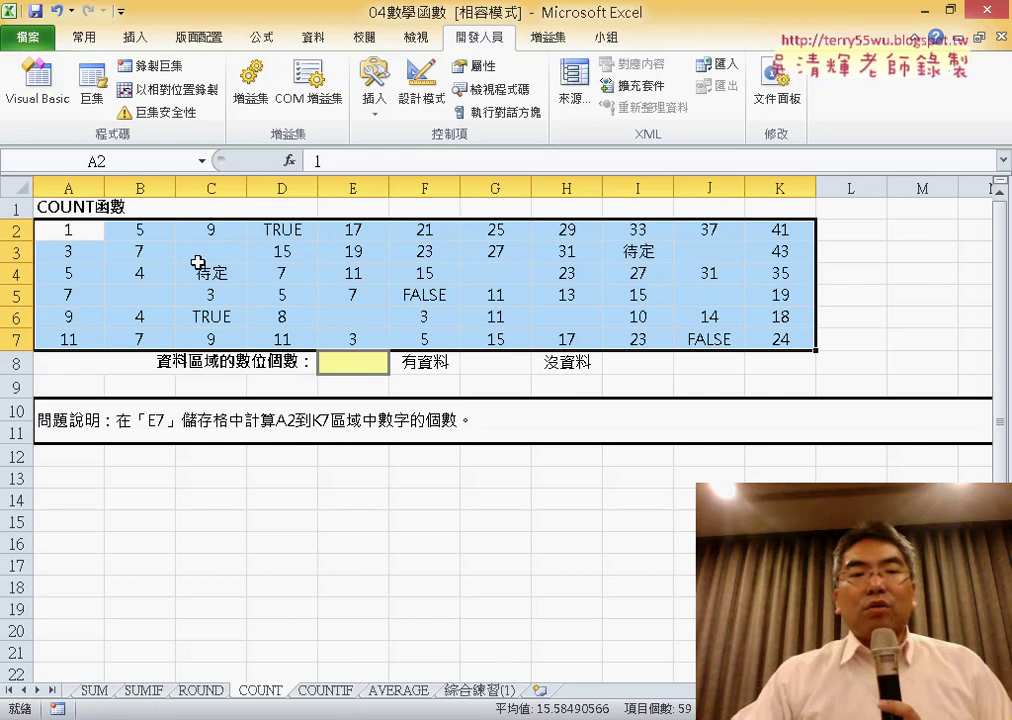
left_click(198, 259)
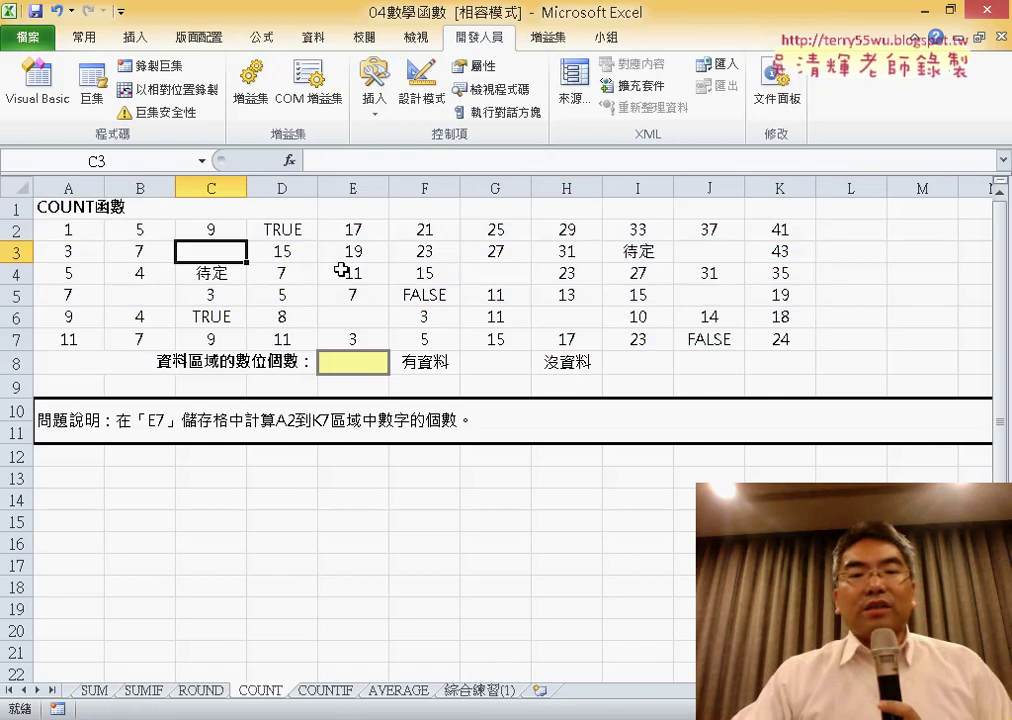
left_click(731, 260)
left_click(334, 320)
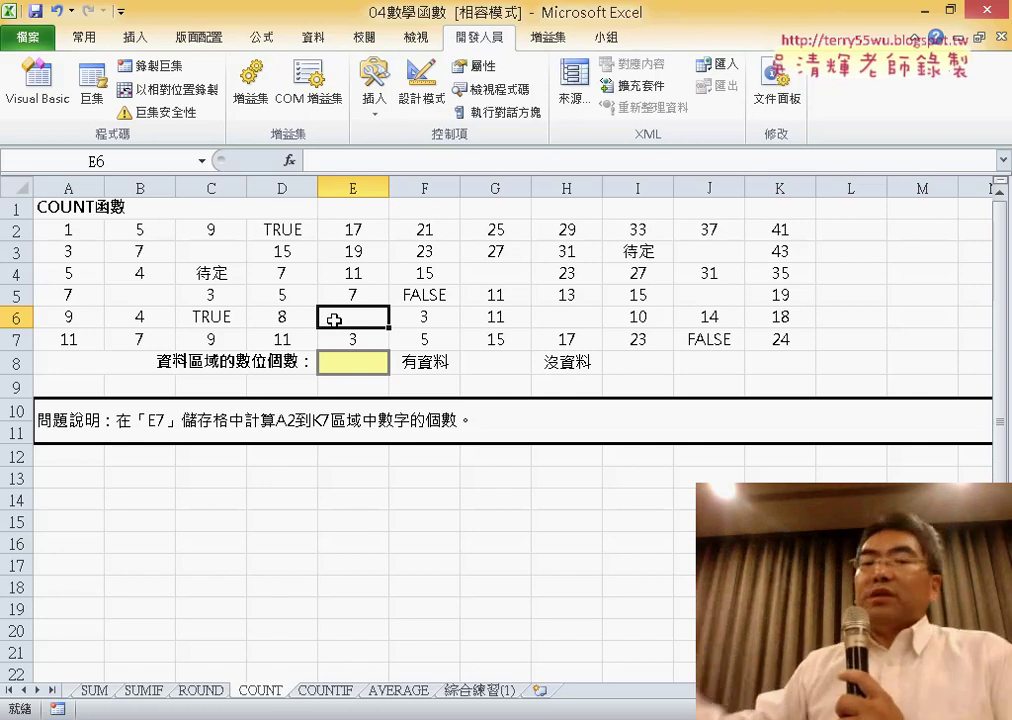
Step: Point out result cells G8 and I8, reselect A2:K7, and glance at the 個數 macro slide
left_click(496, 366)
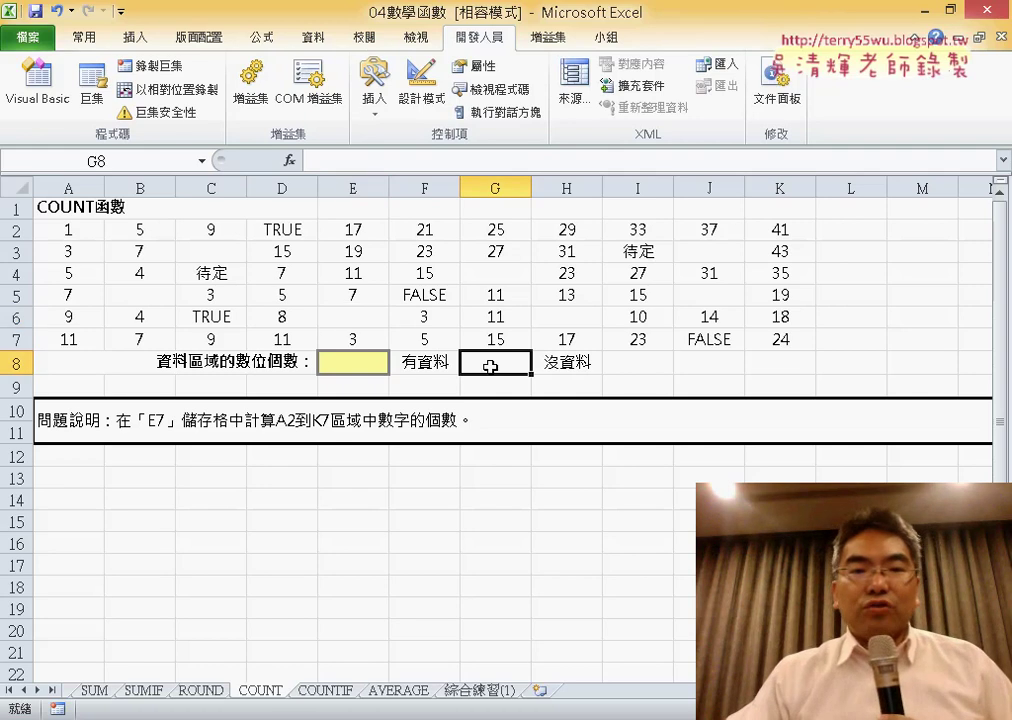
left_click(642, 368)
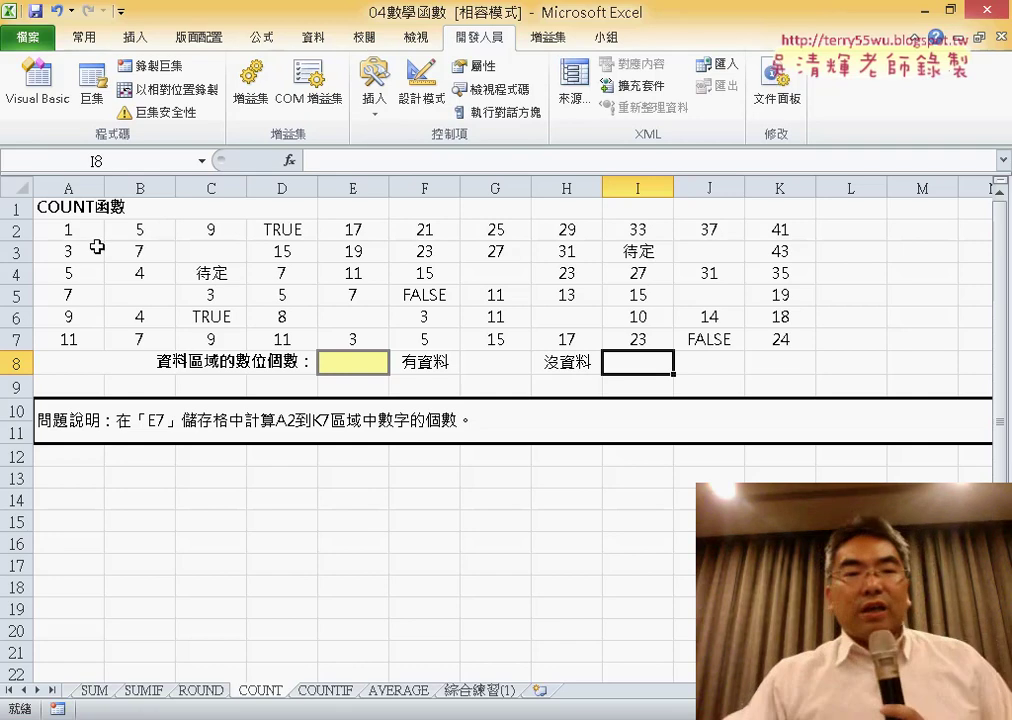
left_click_drag(75, 226, 777, 339)
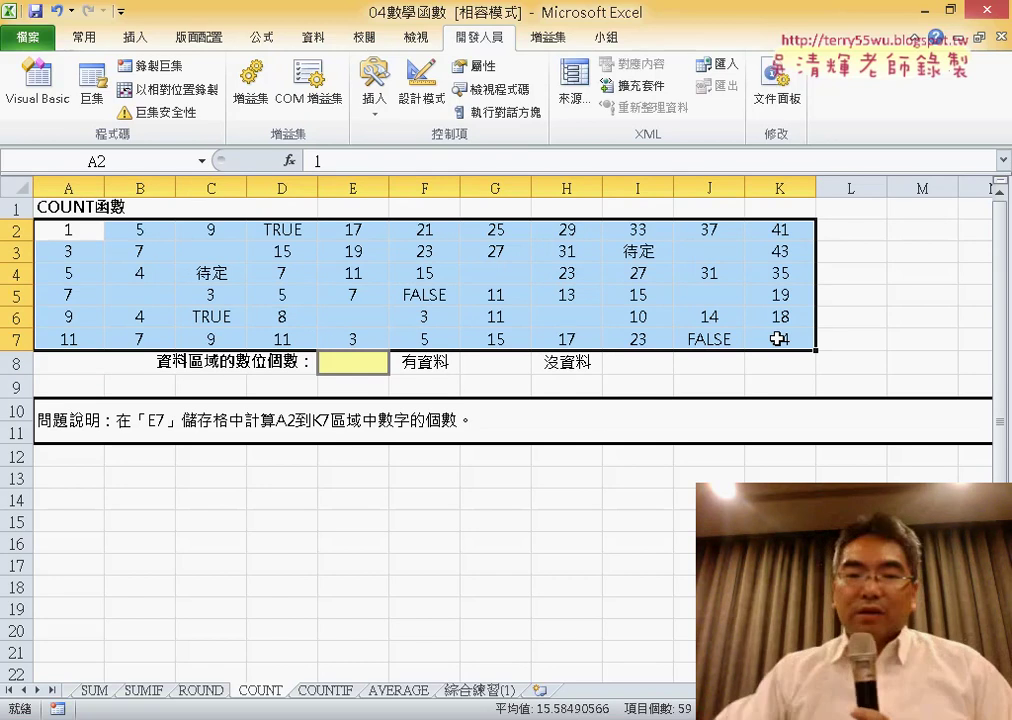
key("alt+Tab")
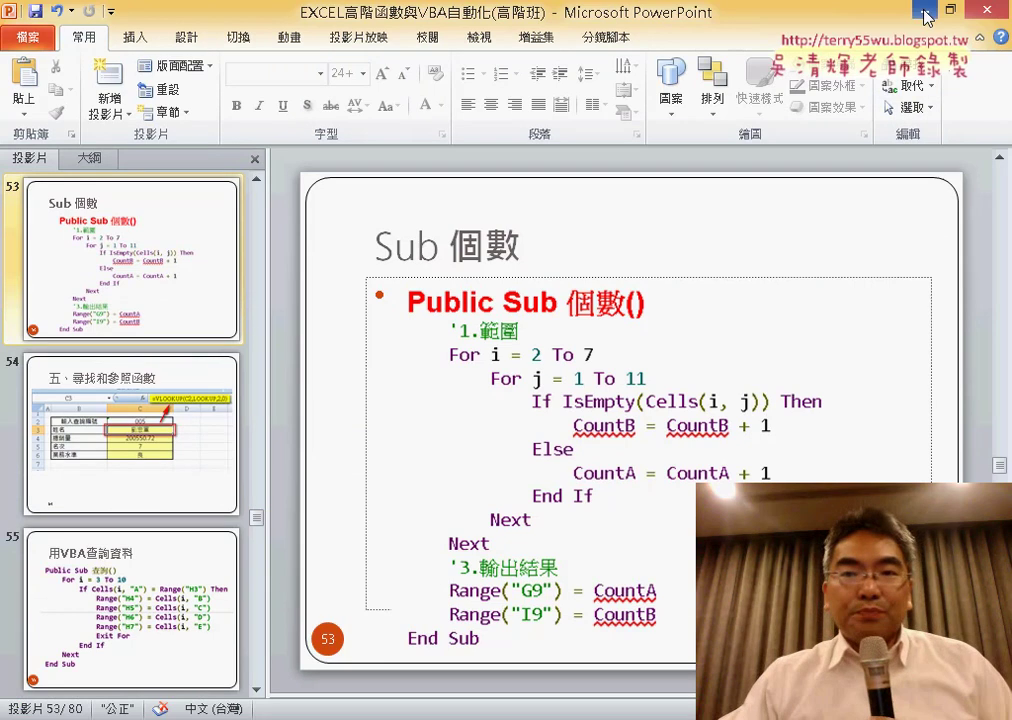
key("alt+Tab")
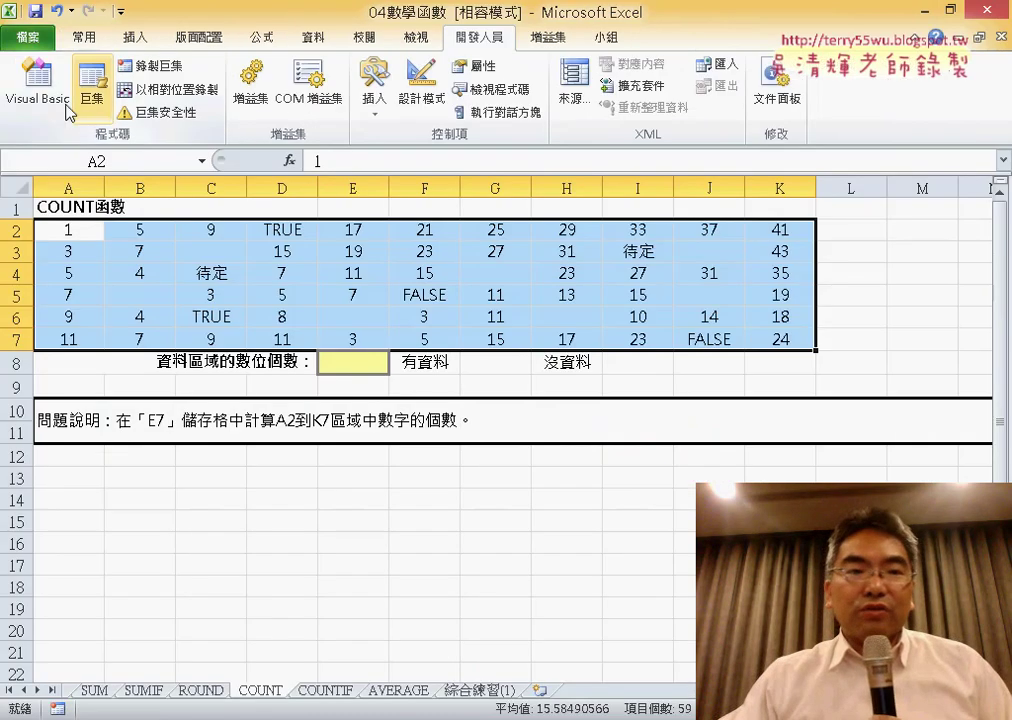
Step: Reposition the VBA editor, widen the Project pane, peek at Sheet2's empty module, then reopen Module1
left_click(37, 85)
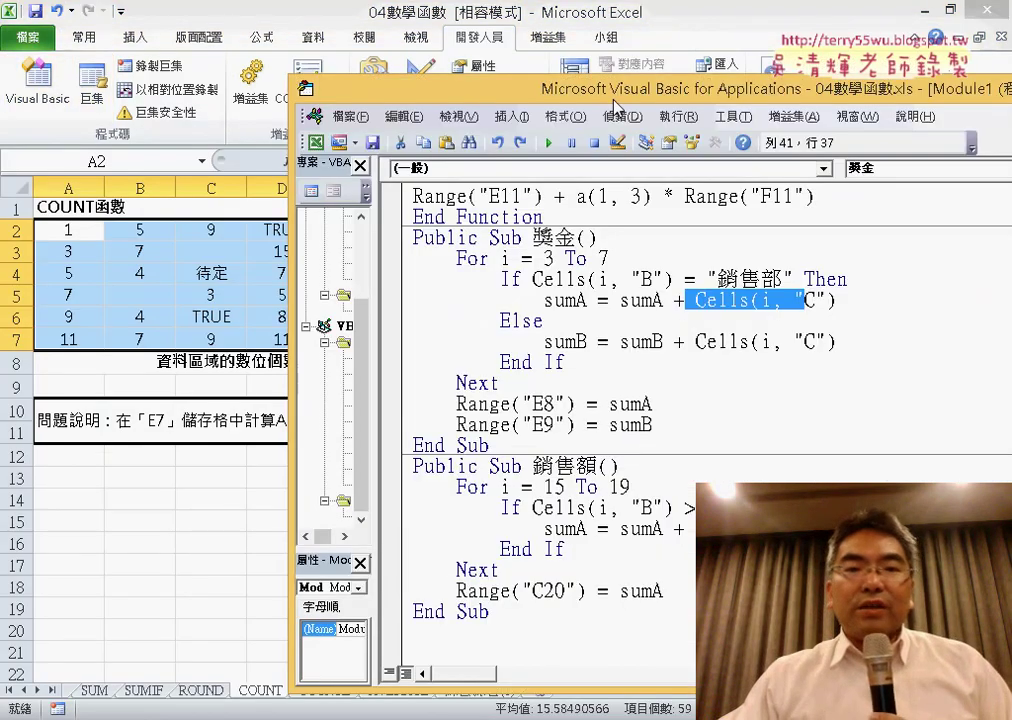
left_click_drag(614, 100, 479, 48)
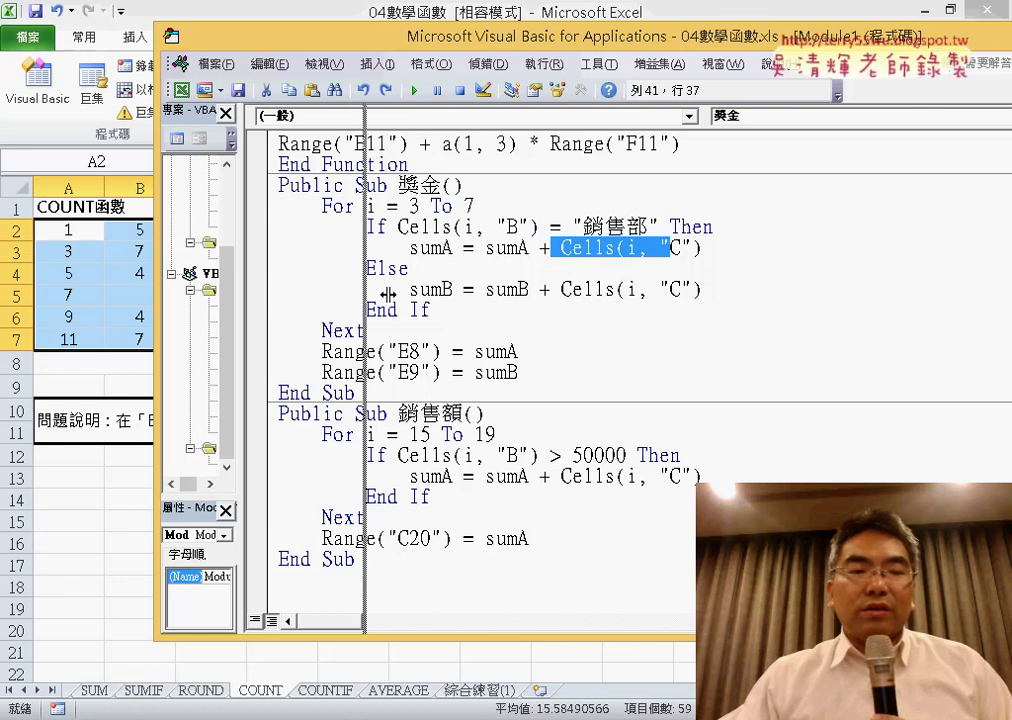
left_click_drag(240, 294, 389, 416)
left_click(258, 464)
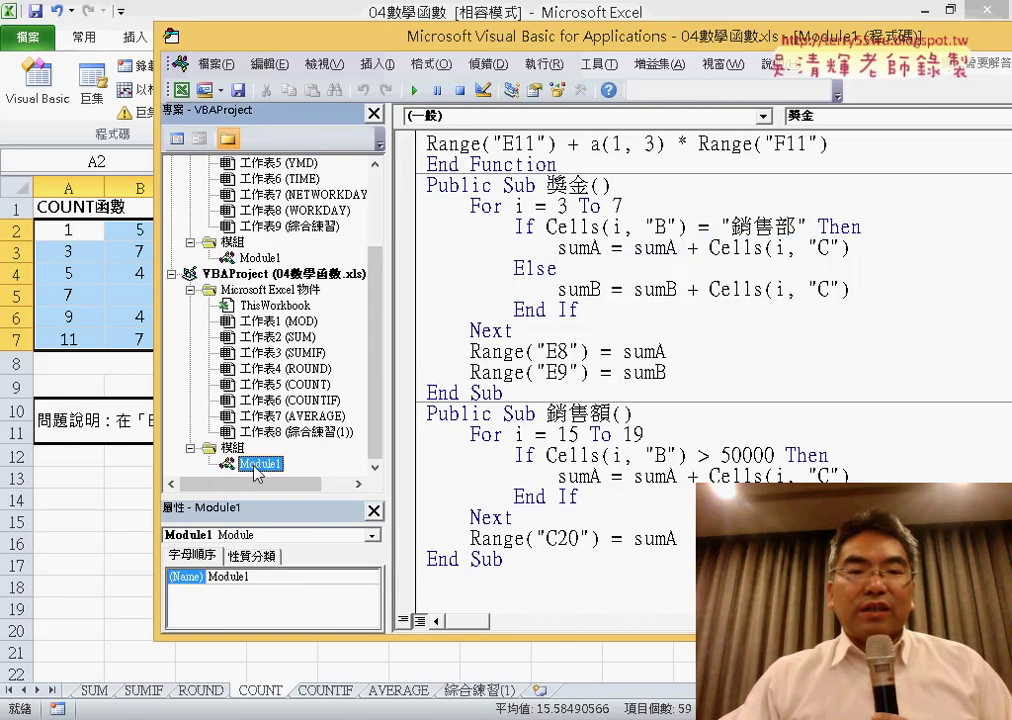
left_click(488, 578)
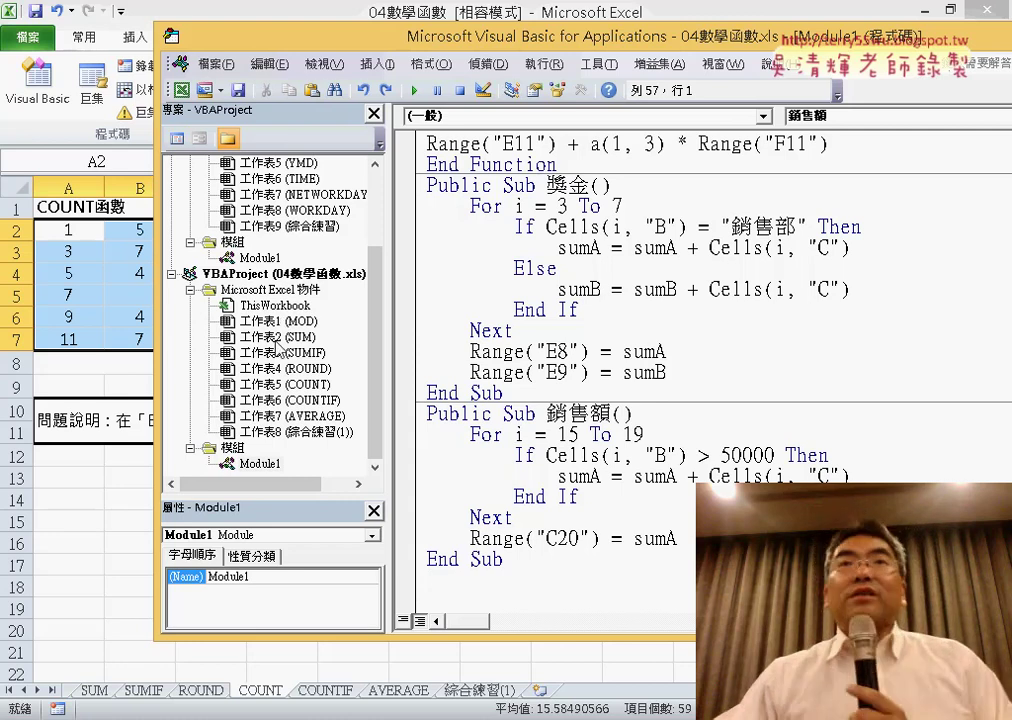
double_click(277, 340)
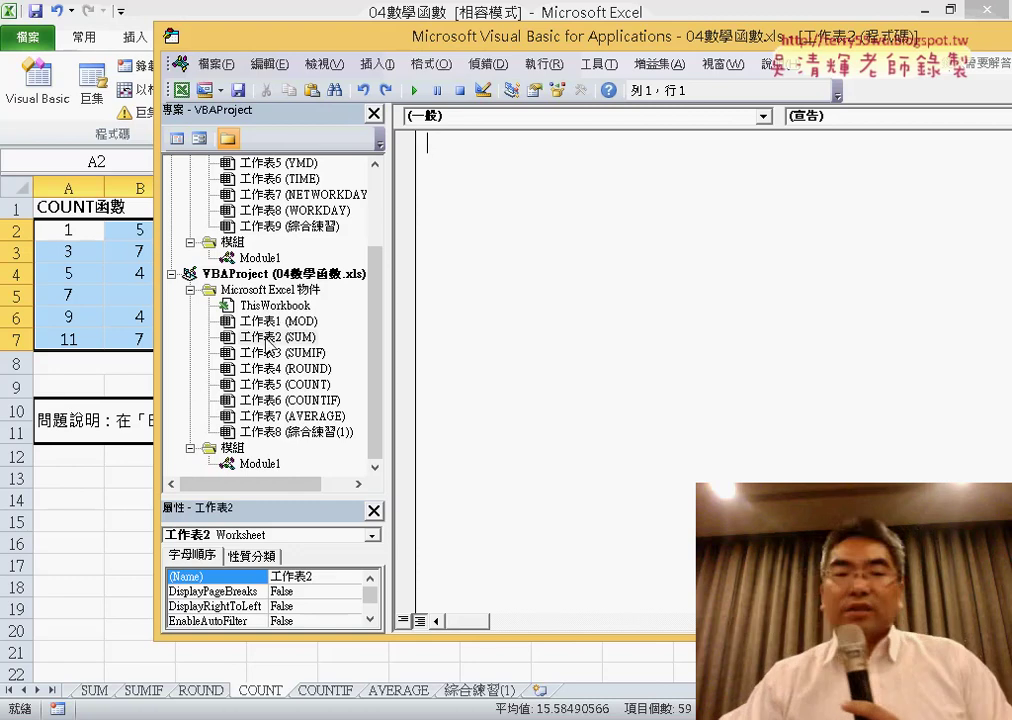
double_click(262, 465)
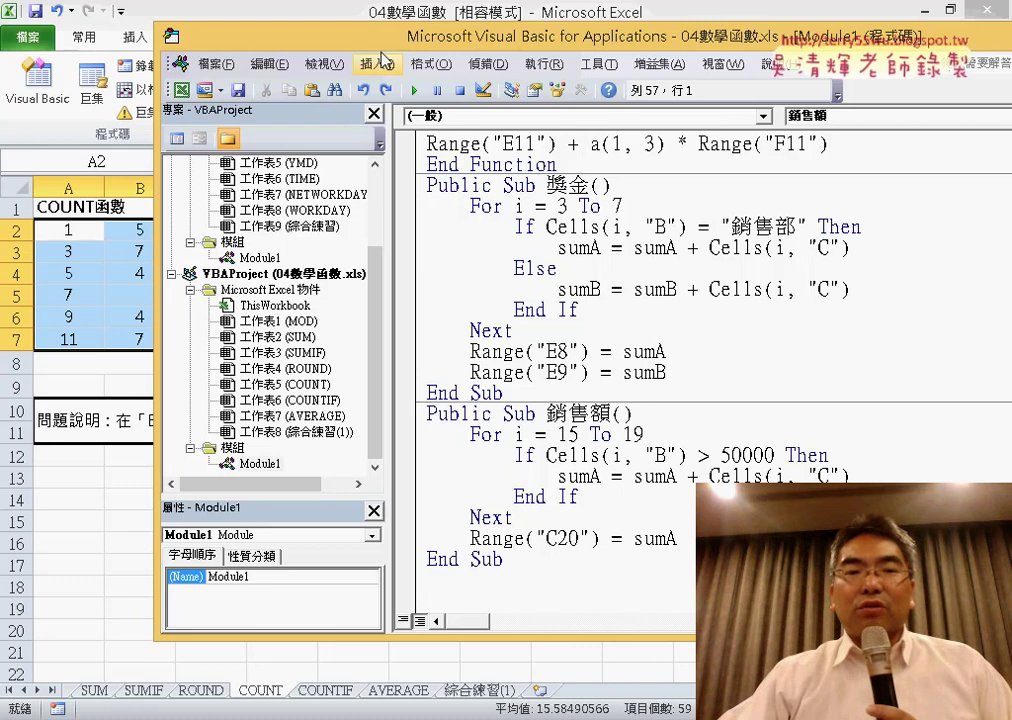
left_click_drag(300, 38, 162, 29)
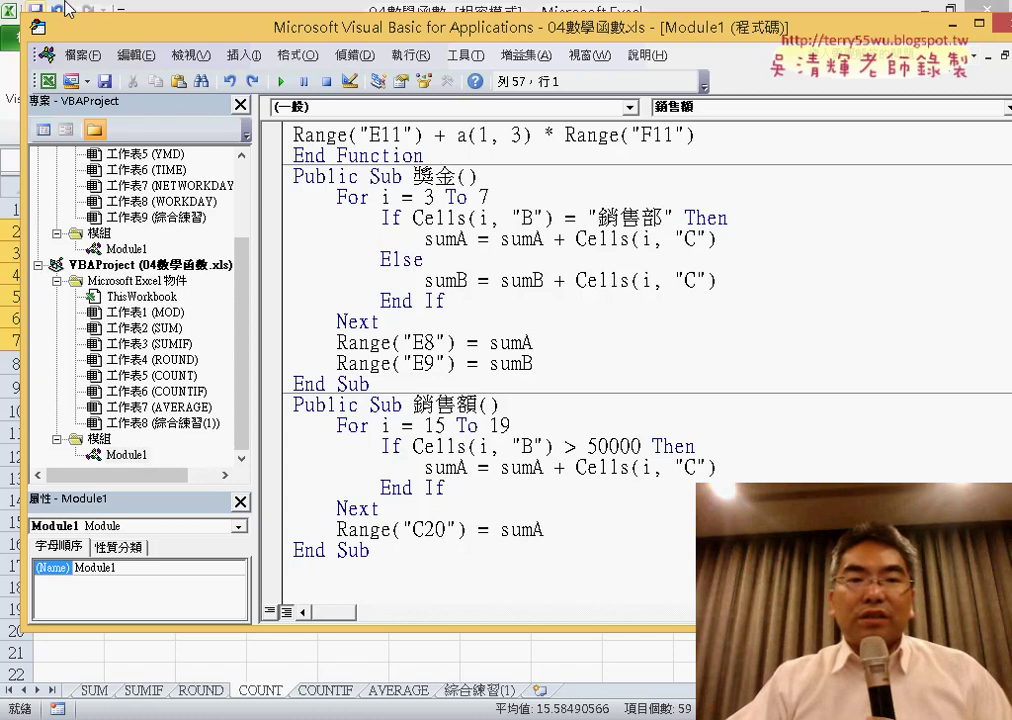
Step: Insert a new procedure named 個數 in Module1
left_click(244, 55)
left_click(271, 79)
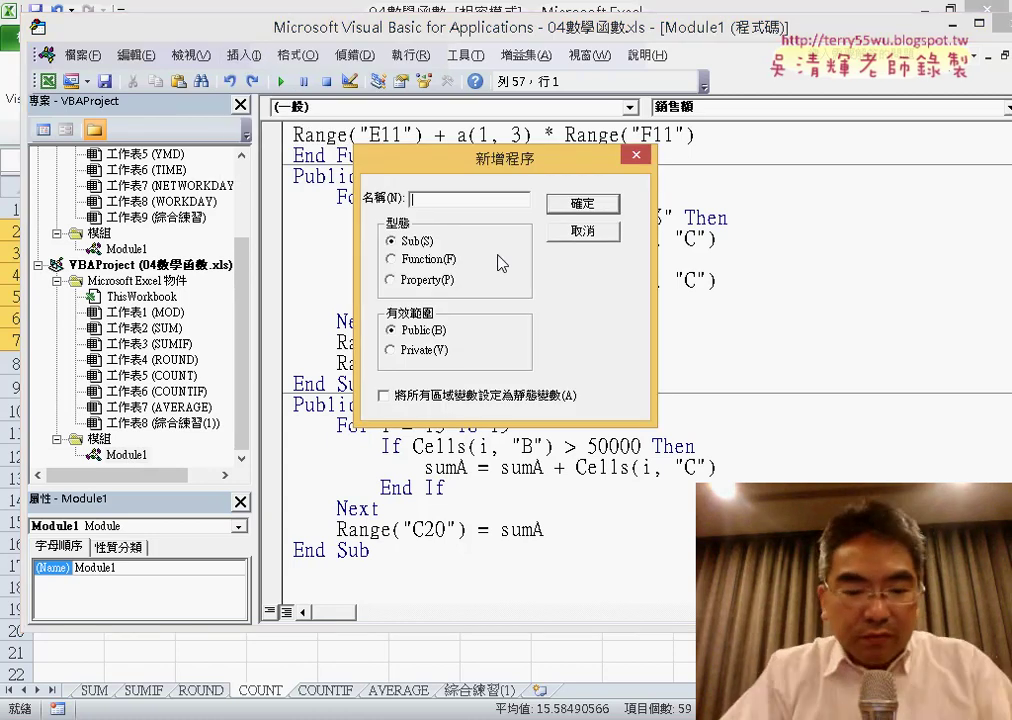
type("ㄆㄘ")
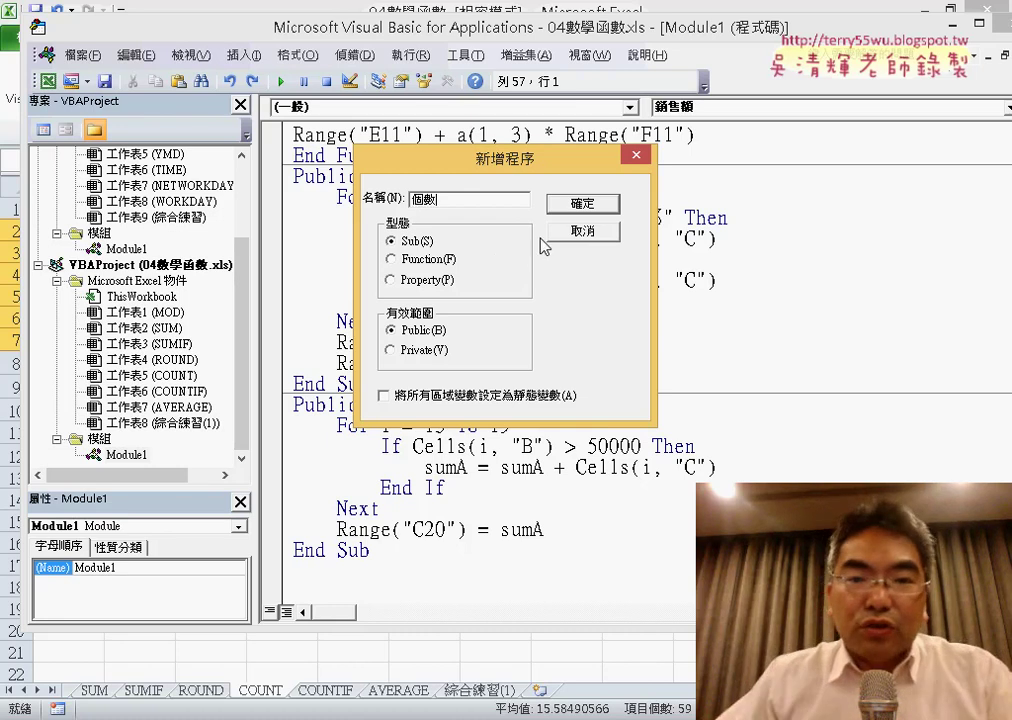
left_click(582, 208)
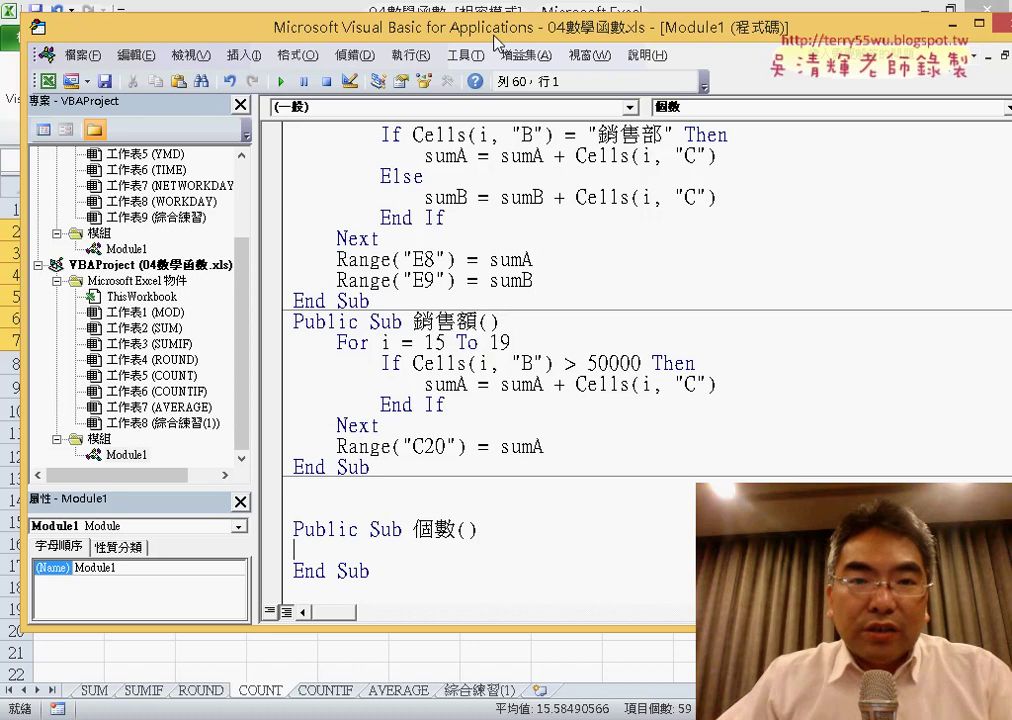
Step: Shrink and move the editor below the A2:K7 data, with the cursor inside Sub 個數
mouse_move(510, 25)
left_mouse_down()
mouse_move(580, 330)
mouse_move(539, 336)
mouse_move(514, 159)
left_mouse_up()
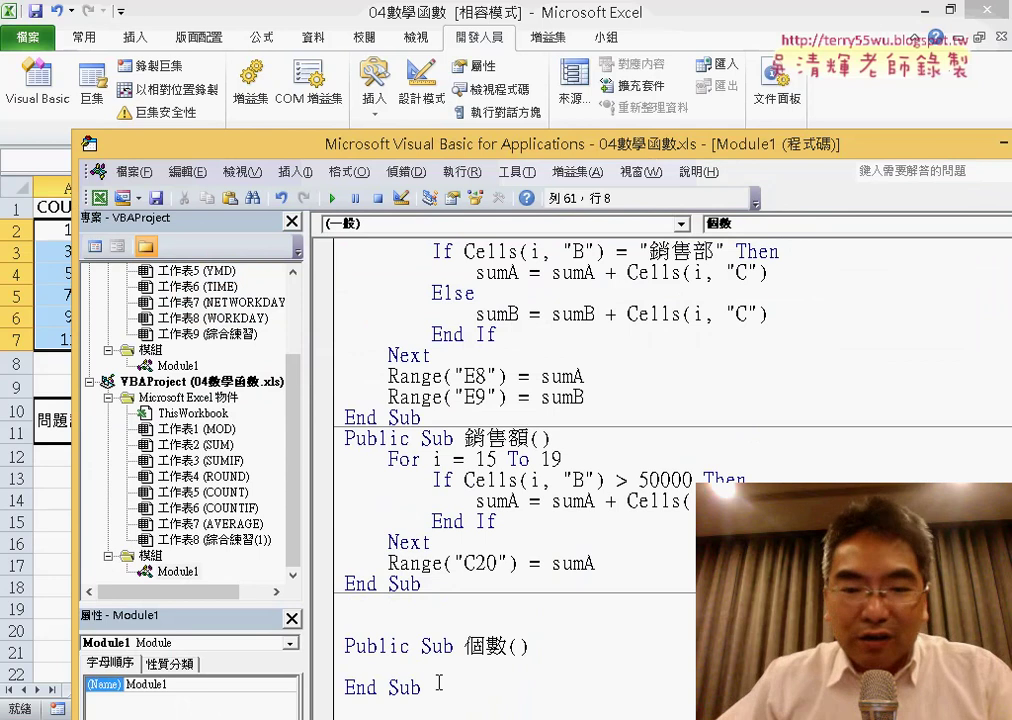
key("Return")
key("Return")
key("Return")
key("Return")
key("Return")
key("Return")
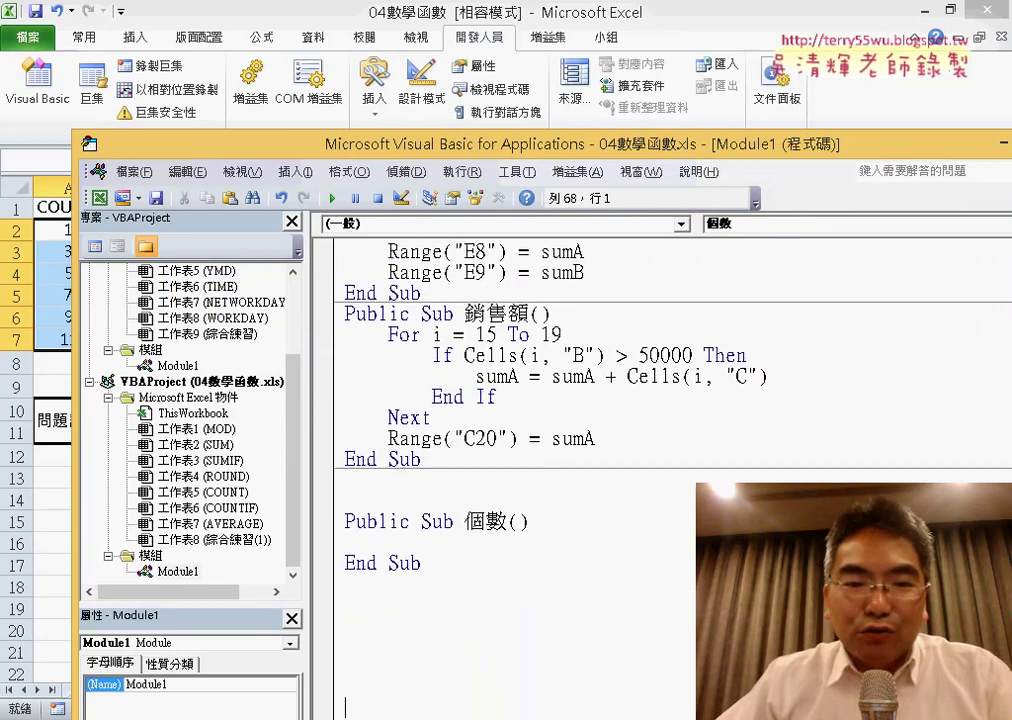
key("Return")
key("Return")
key("Return")
key("Return")
key("Return")
key("Return")
key("Return")
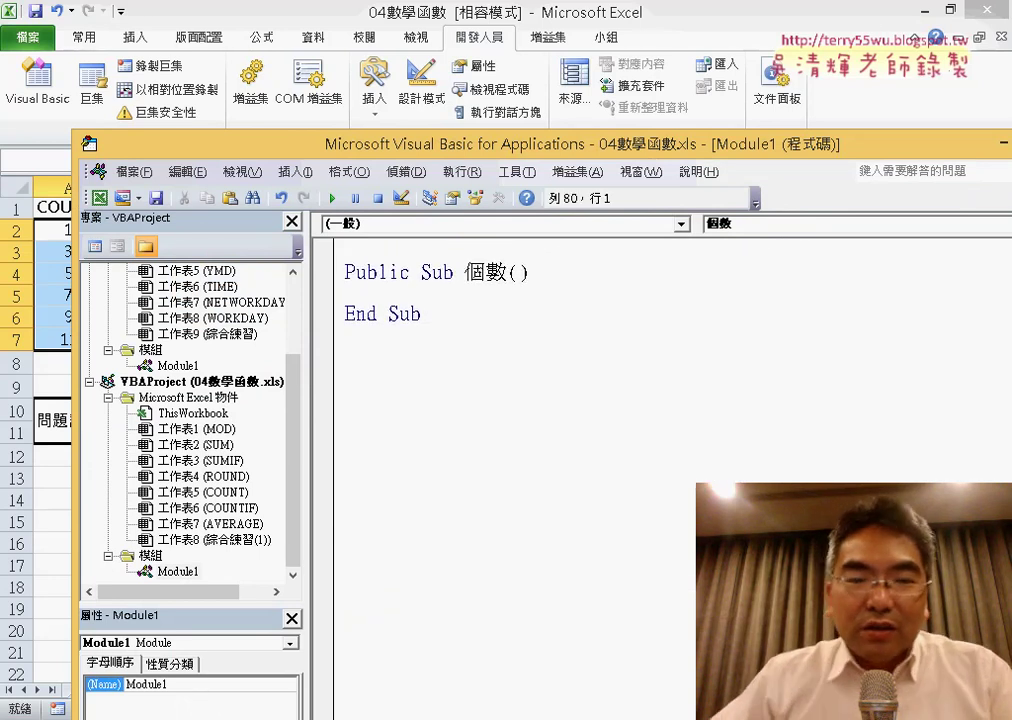
left_click_drag(433, 144, 395, 375)
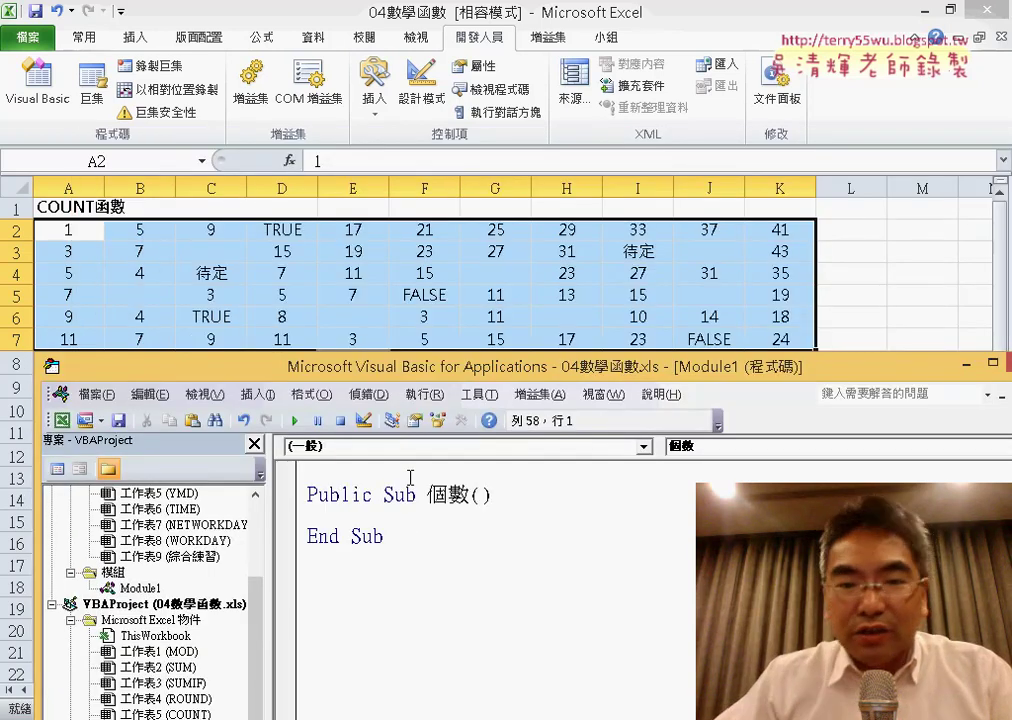
key("Up")
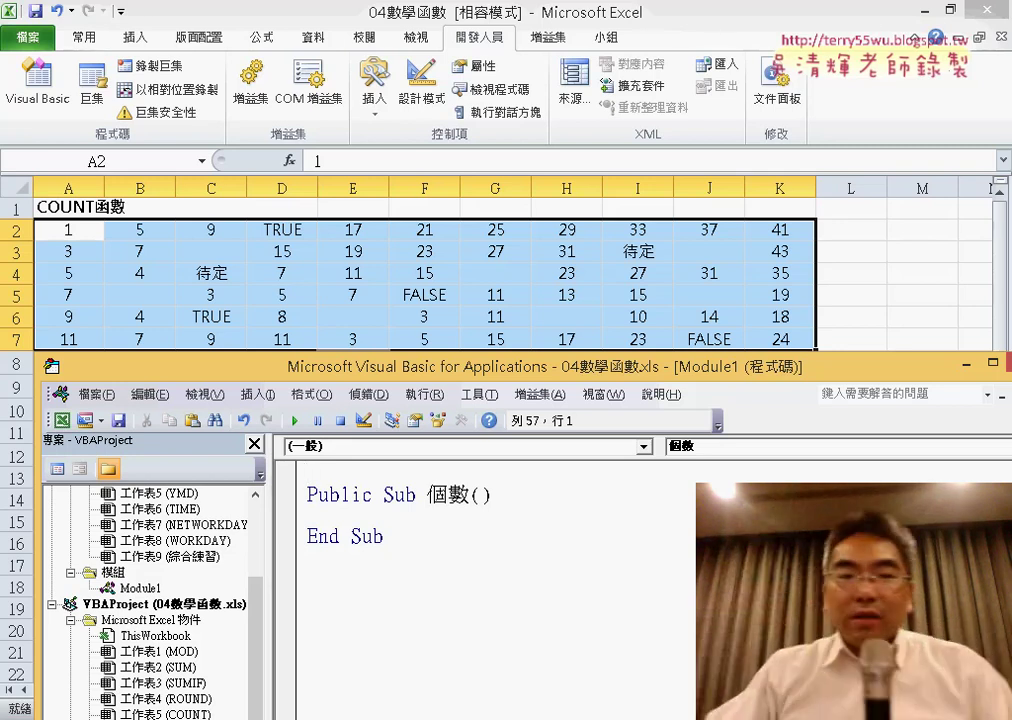
left_click(378, 517)
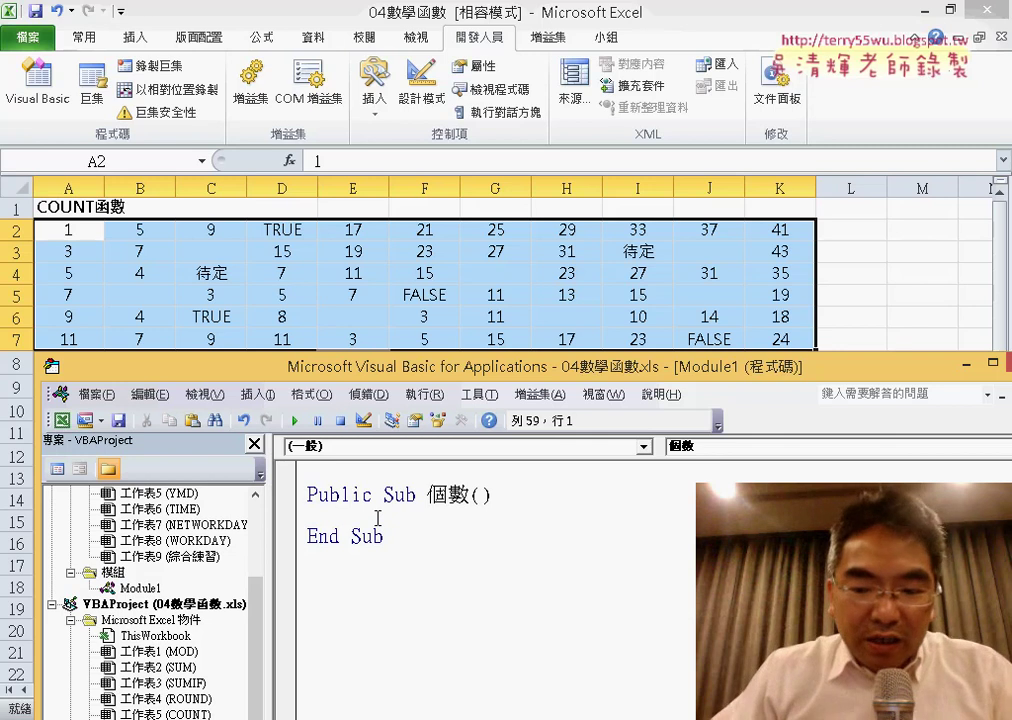
Step: Write the For i = 2 To 7 … Next loop and begin a nested For j = 1 line inside it
key("Tab")
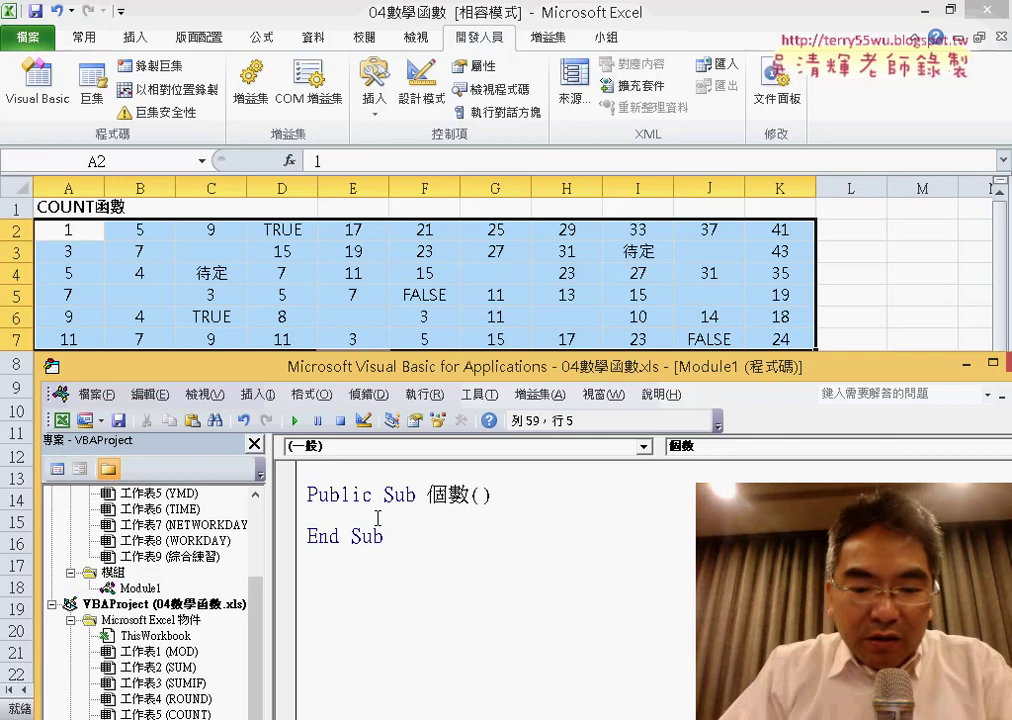
key("Escape")
type("for i=2 to")
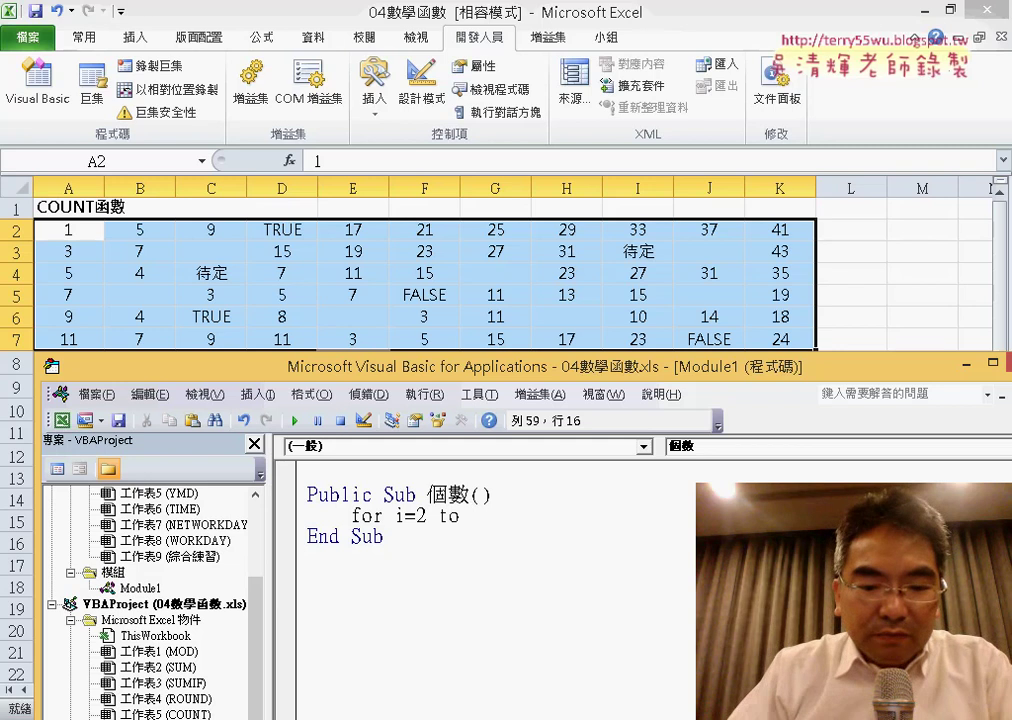
type("7")
key("Return")
key("Return")
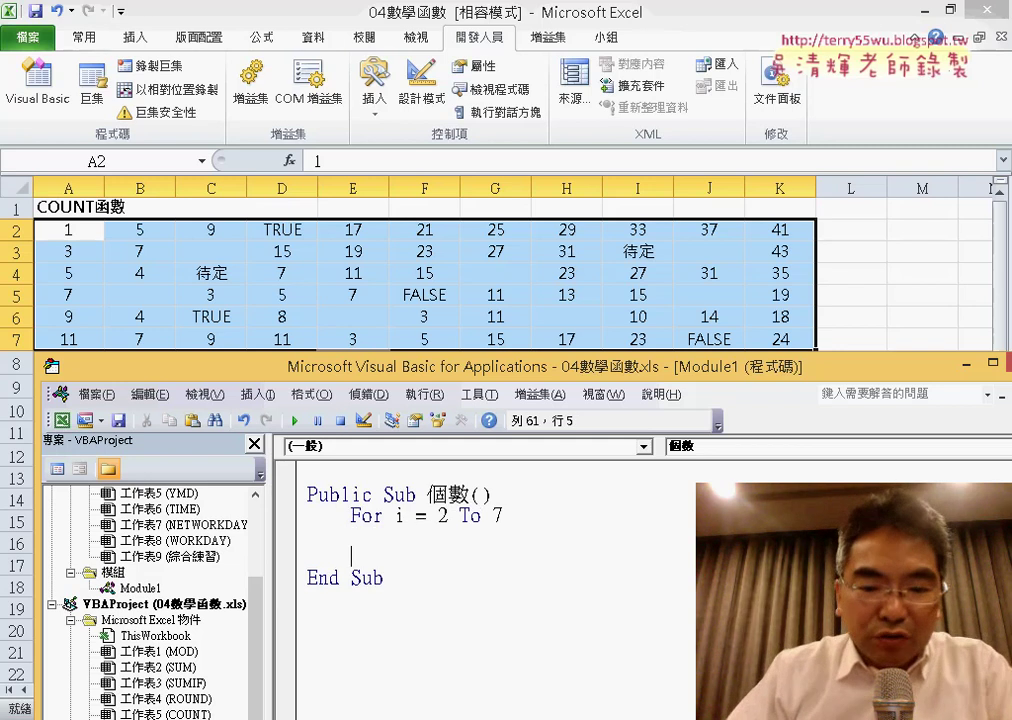
type("next")
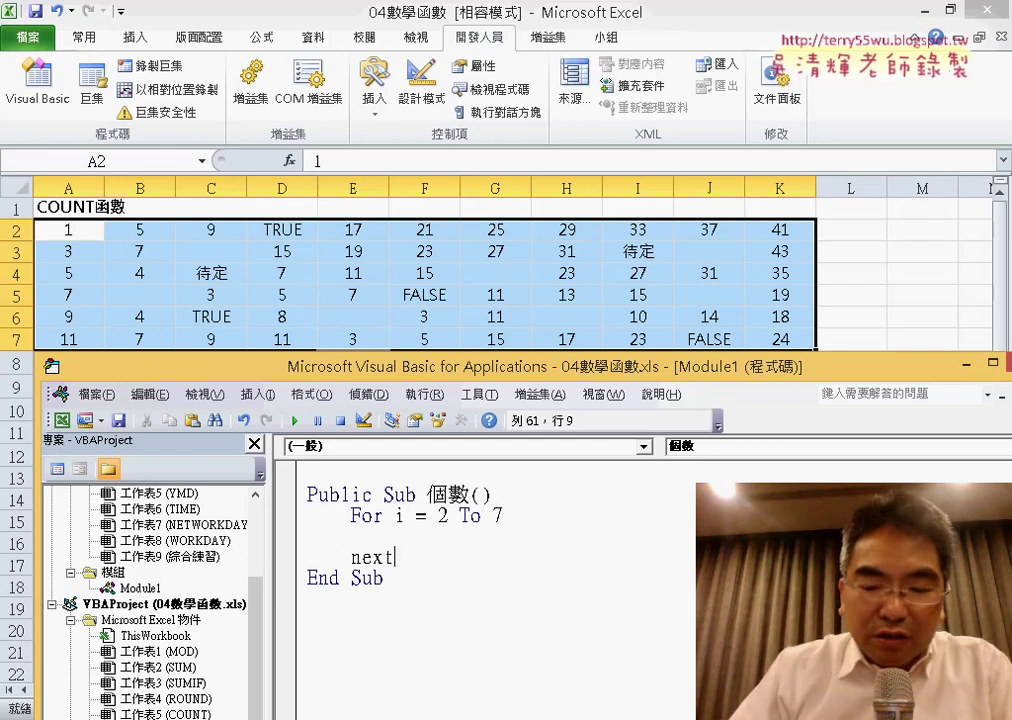
key("Return")
key("BackSpace")
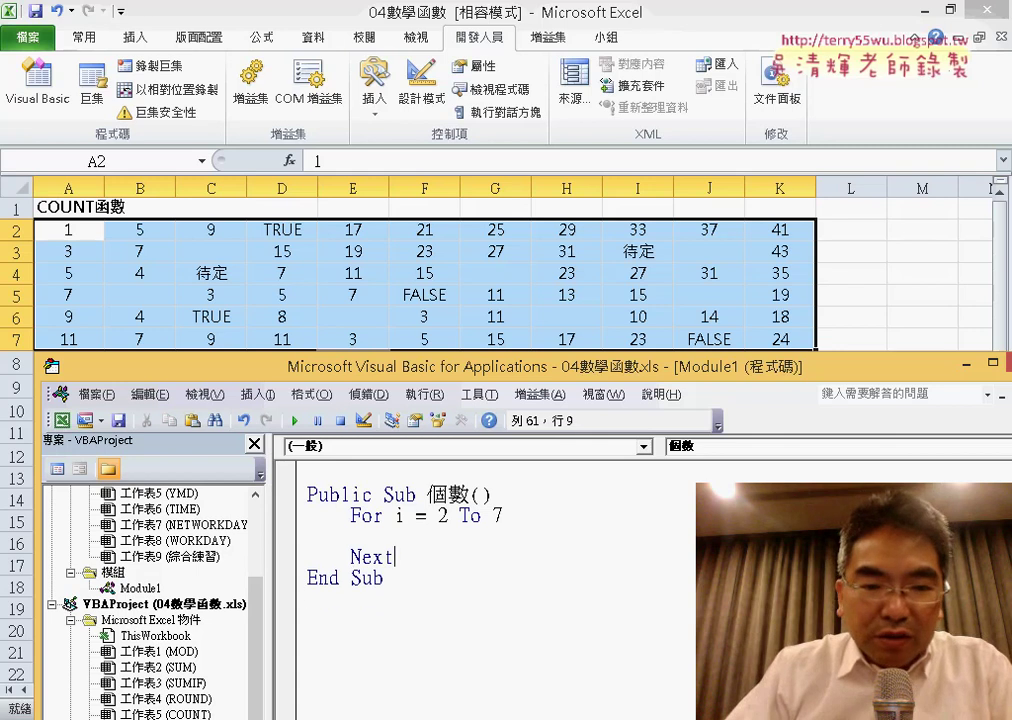
key("Up")
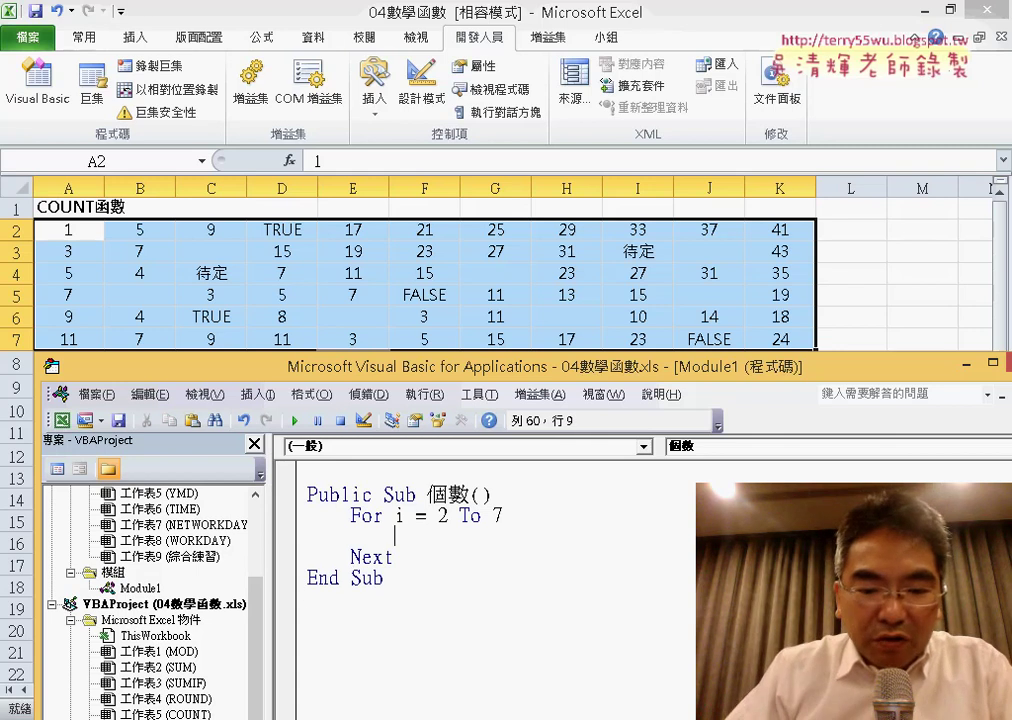
type("for j")
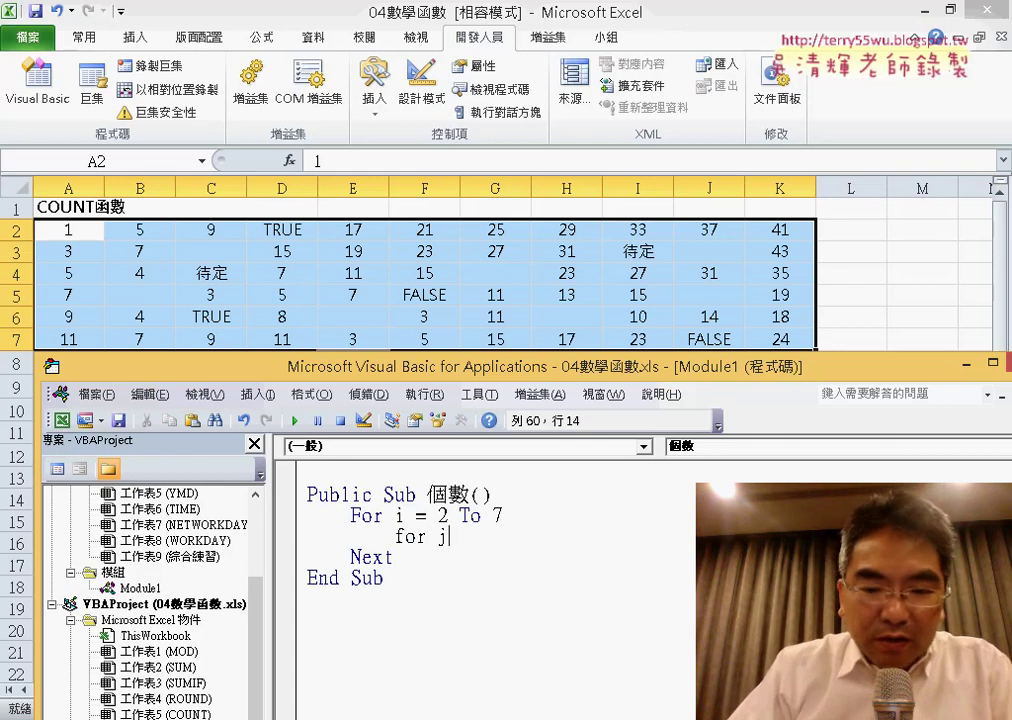
type("=1 to")
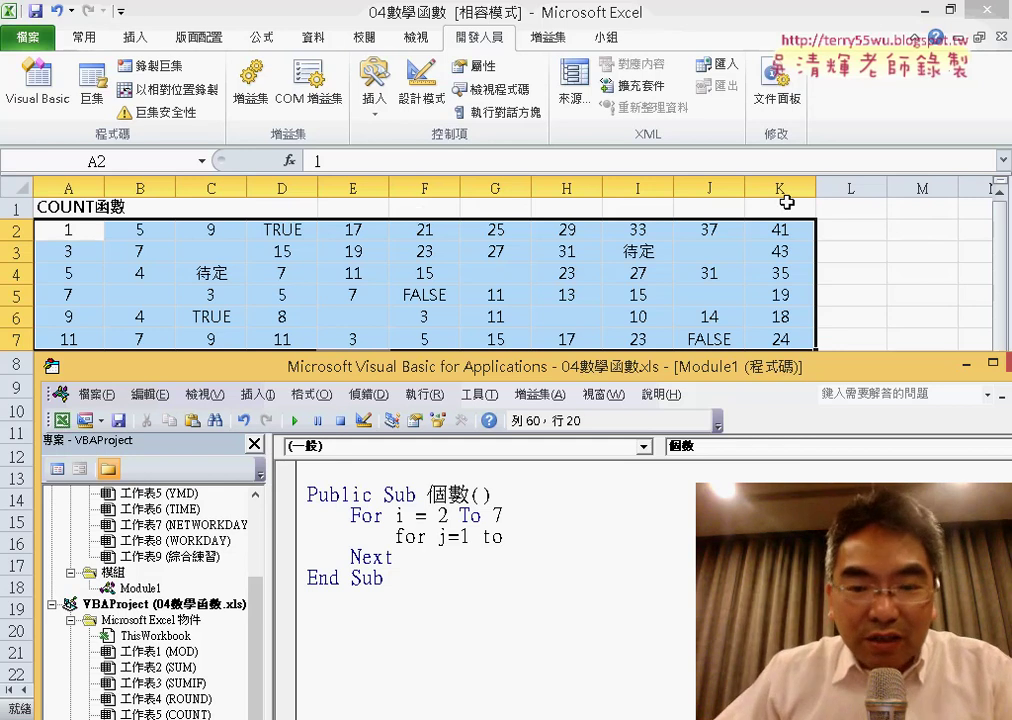
Step: Finish For j = 1 To 11 and start an If line on cells(i,j), inserting vba.is
type("11")
key("Return")
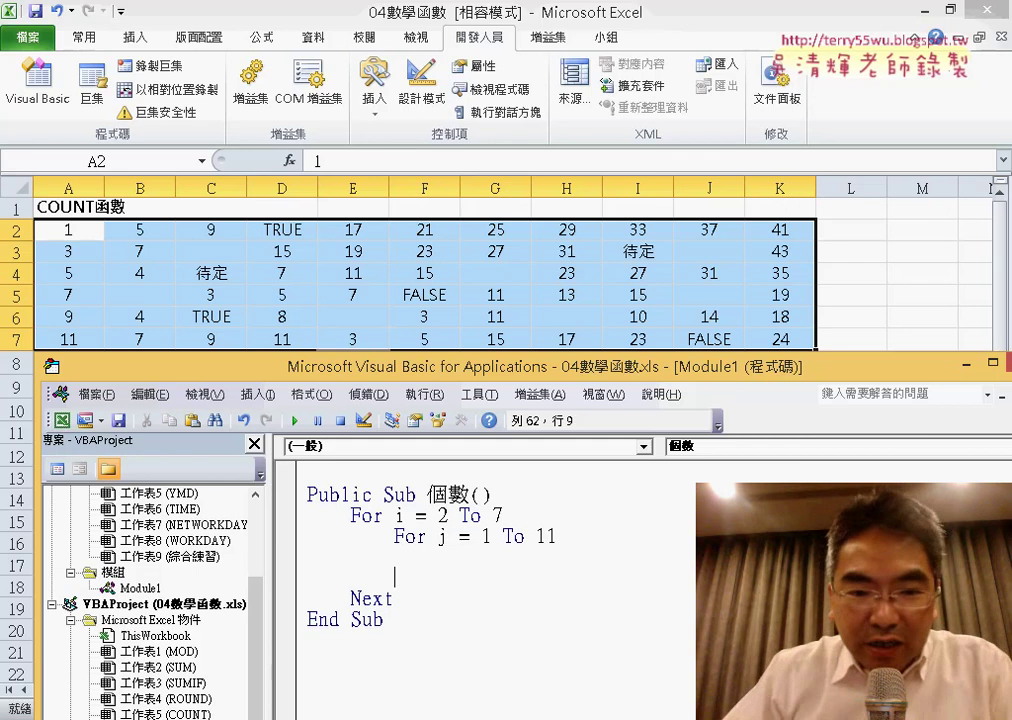
type("nxt")
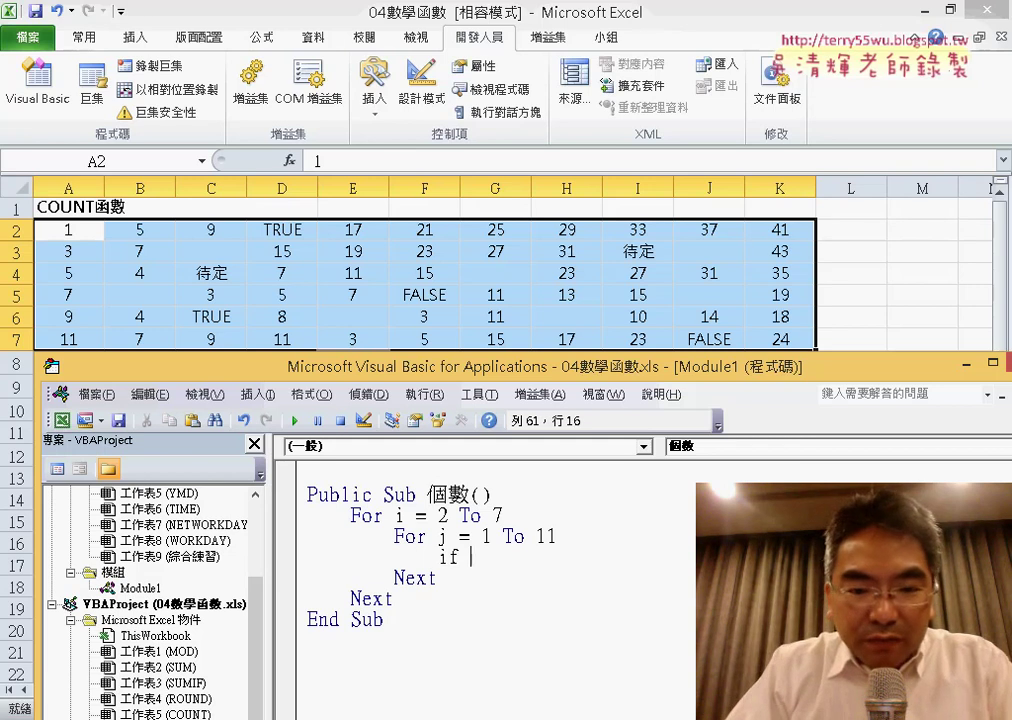
type("cells")
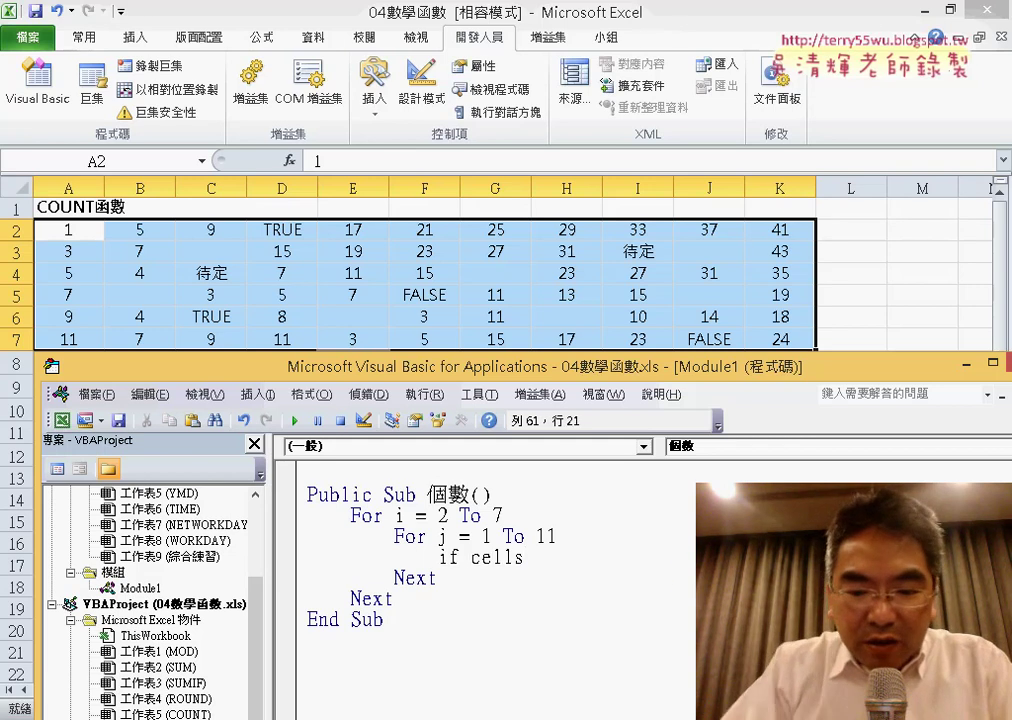
type("(i,")
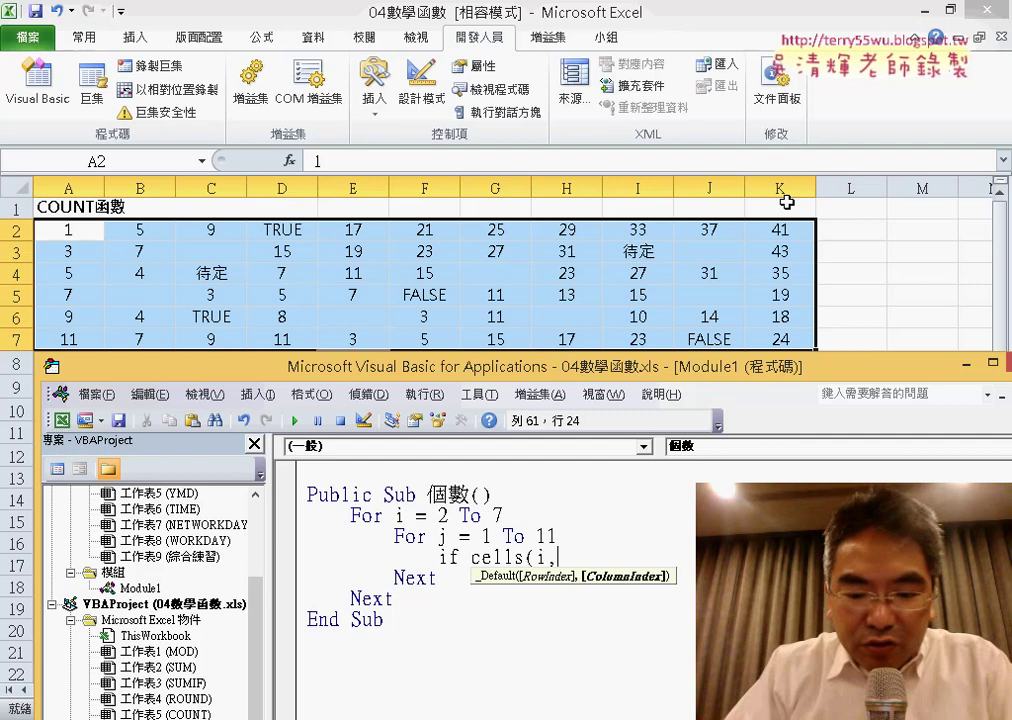
type("j)")
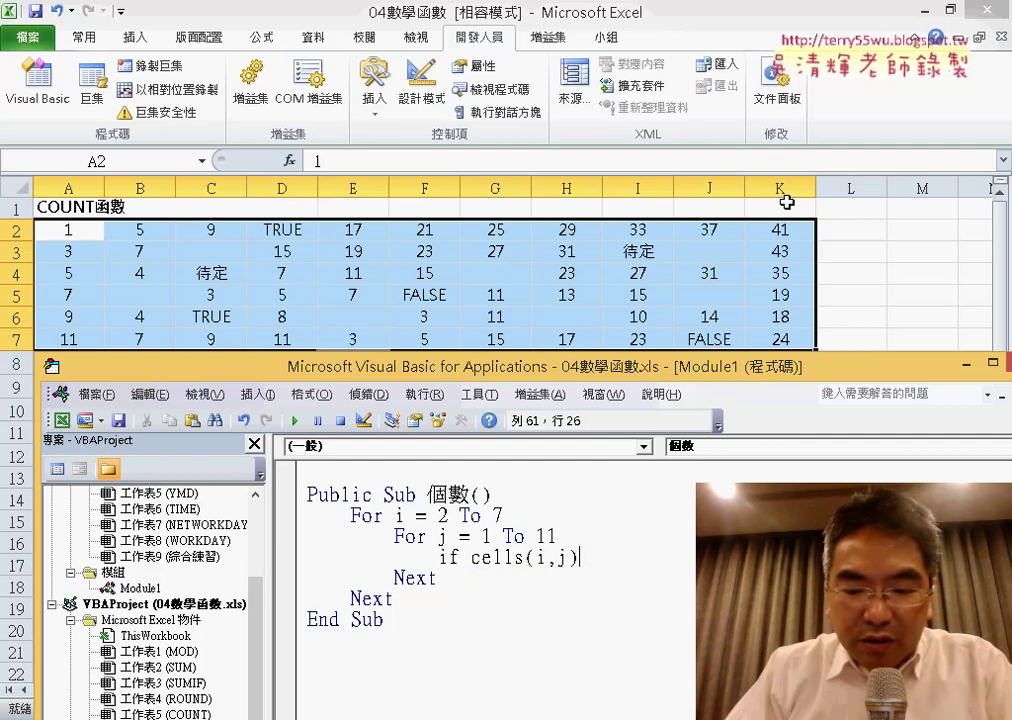
type("=")
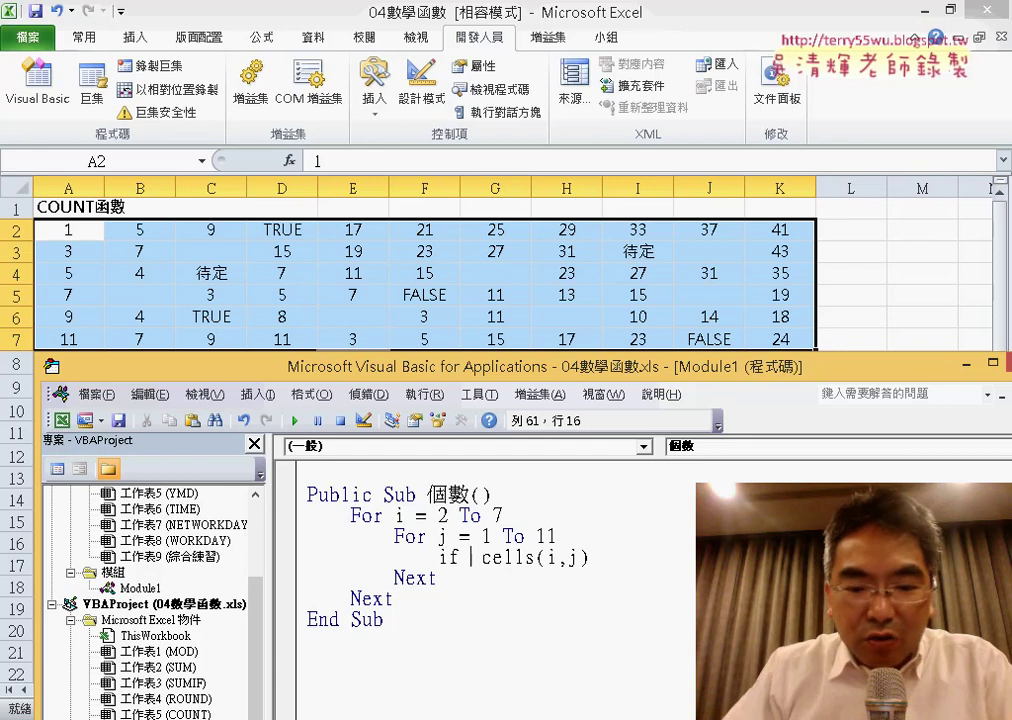
type("v")
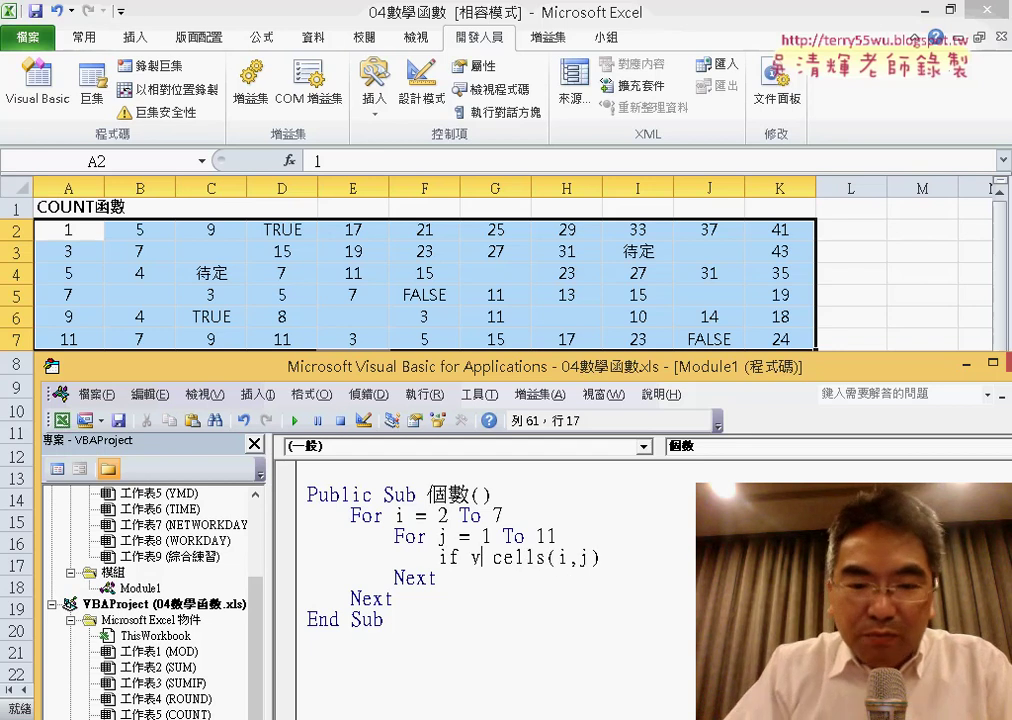
type("b")
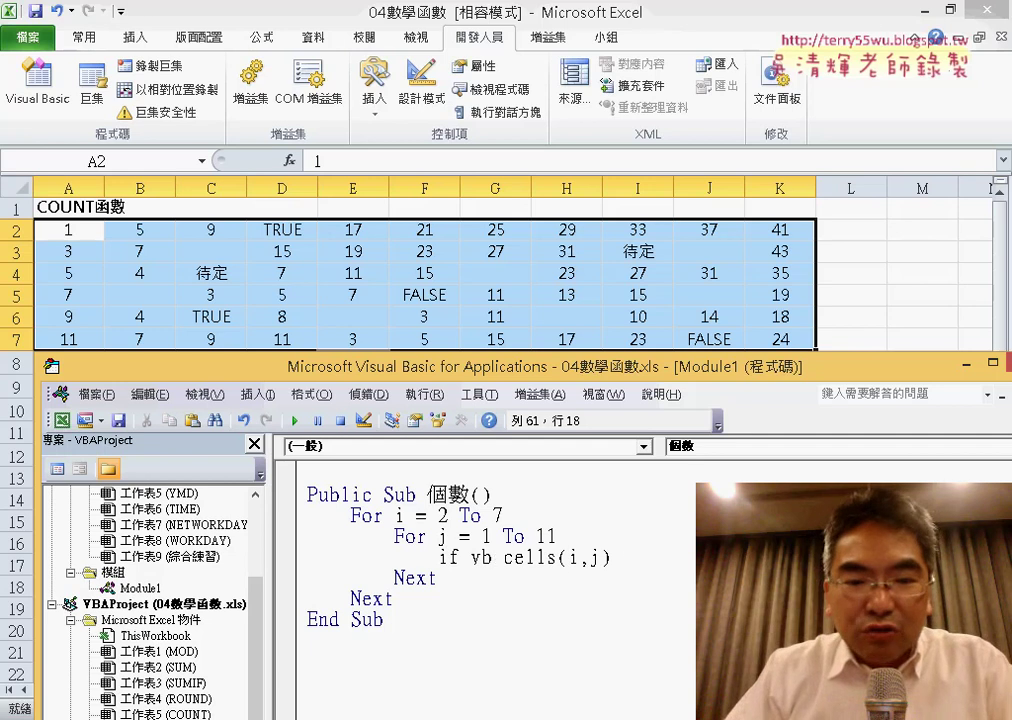
type("a")
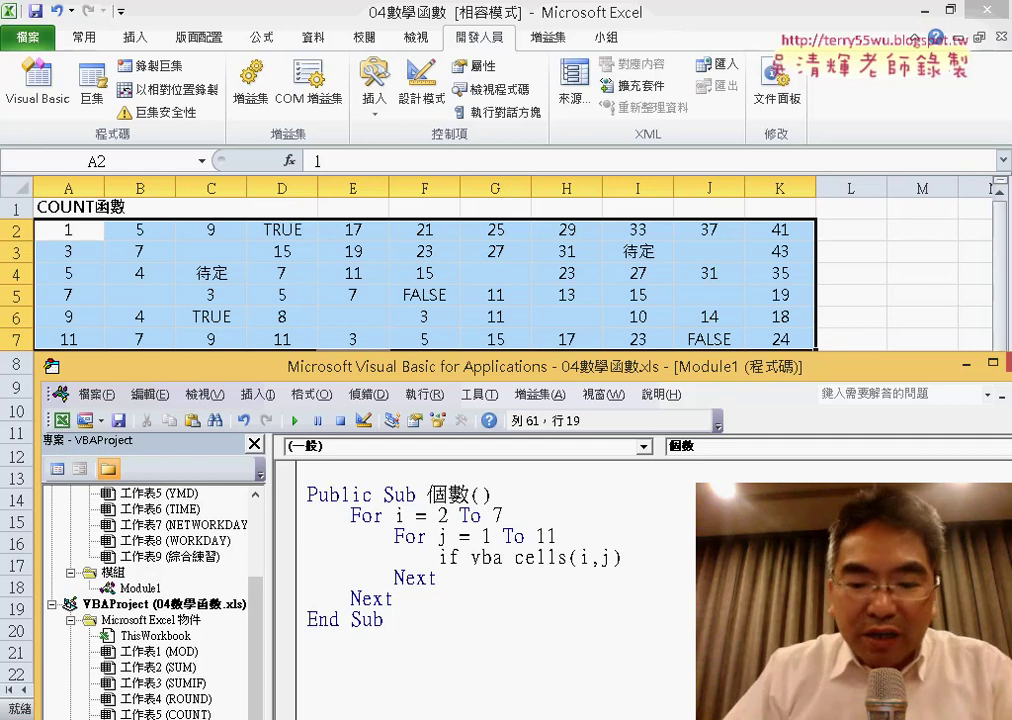
type(".")
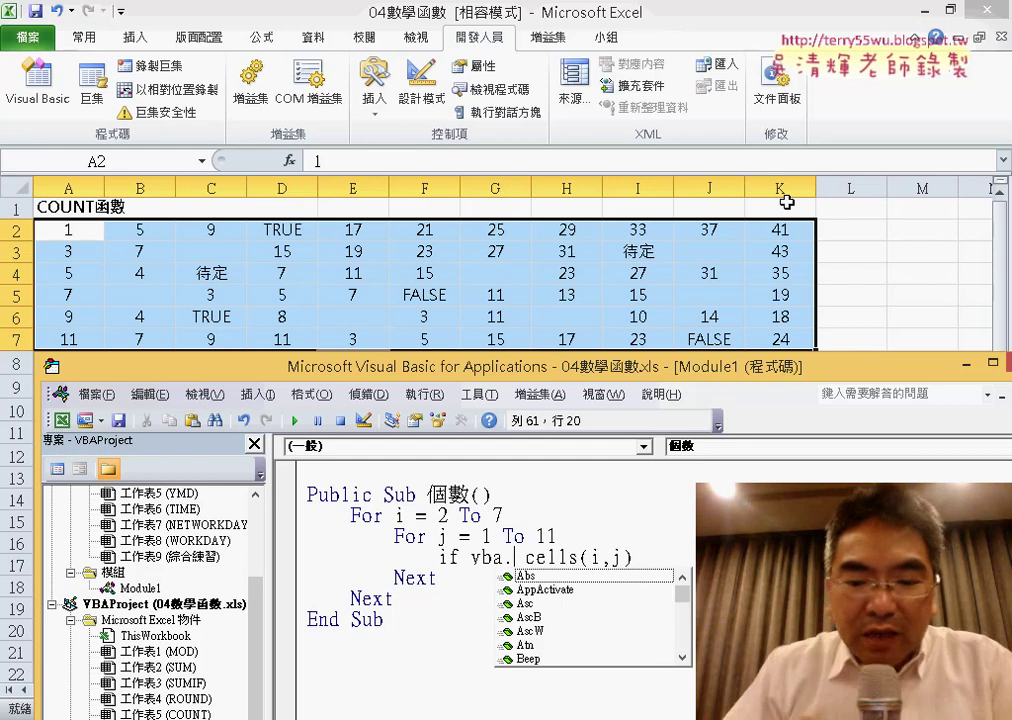
type("i")
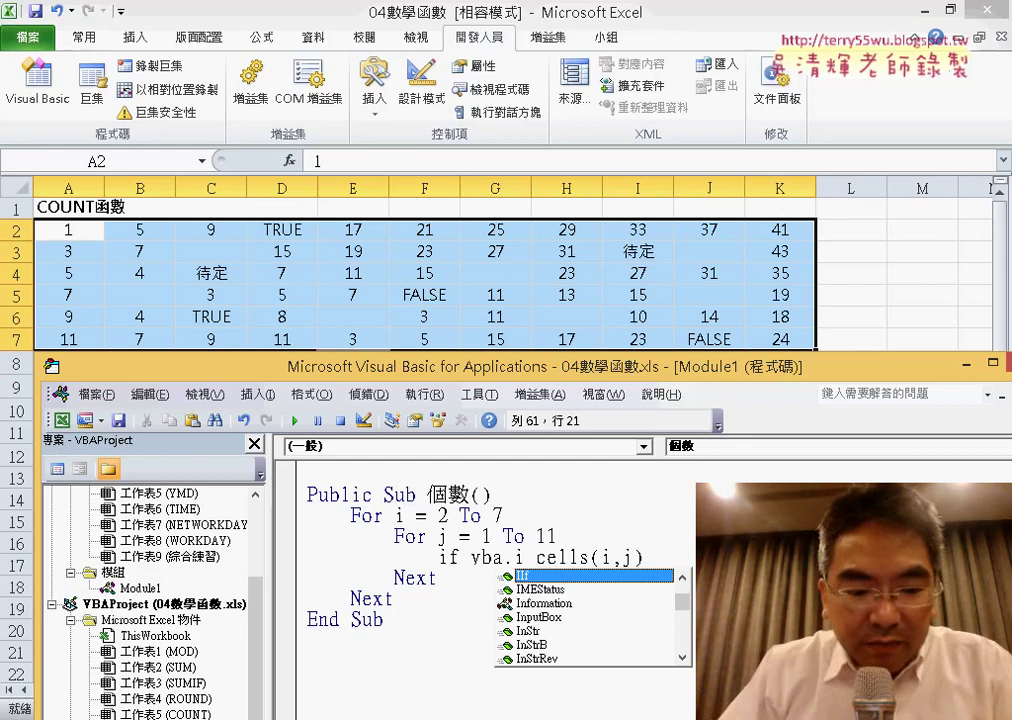
type("s")
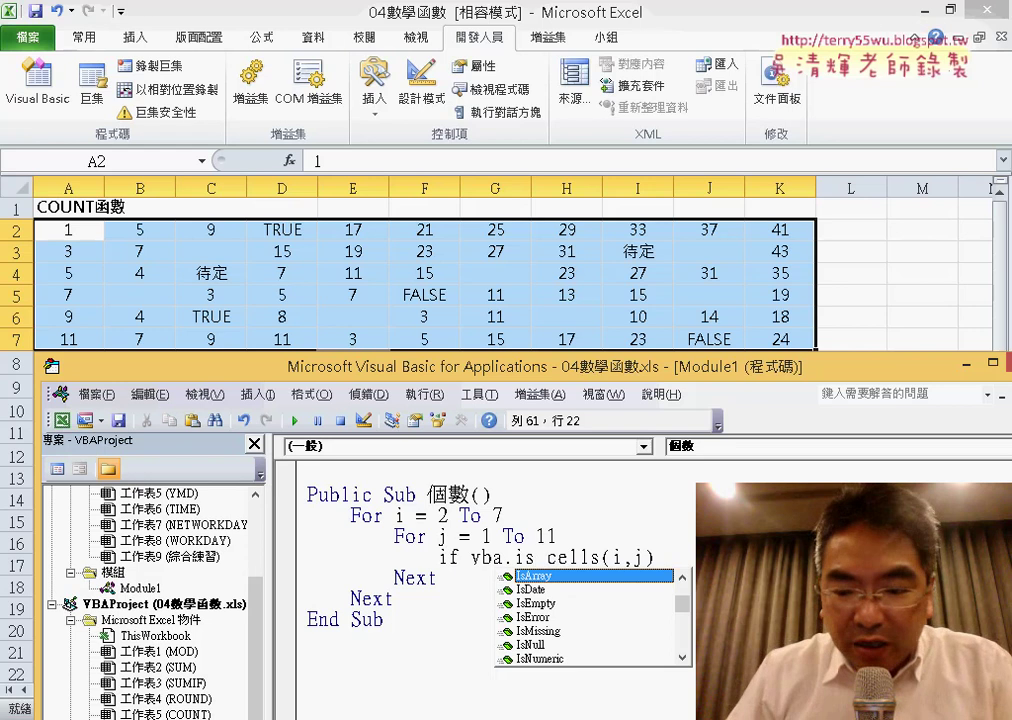
Step: Pick IsEmpty from the member list and open its parenthesis around cells(i,j)
key("Down")
key("Down")
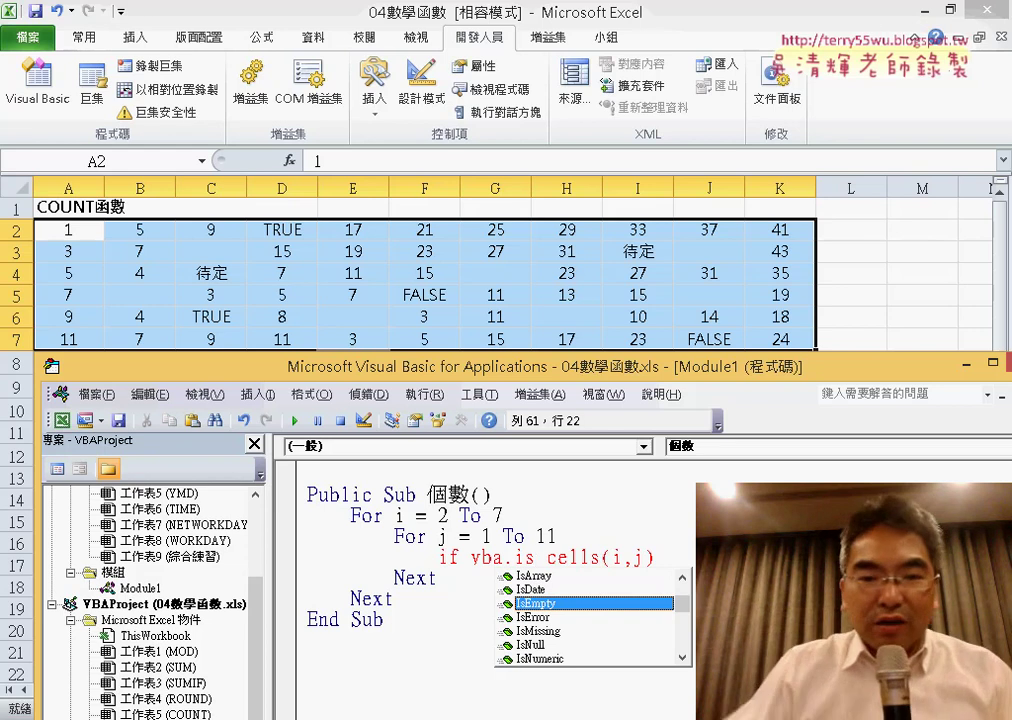
double_click(529, 604)
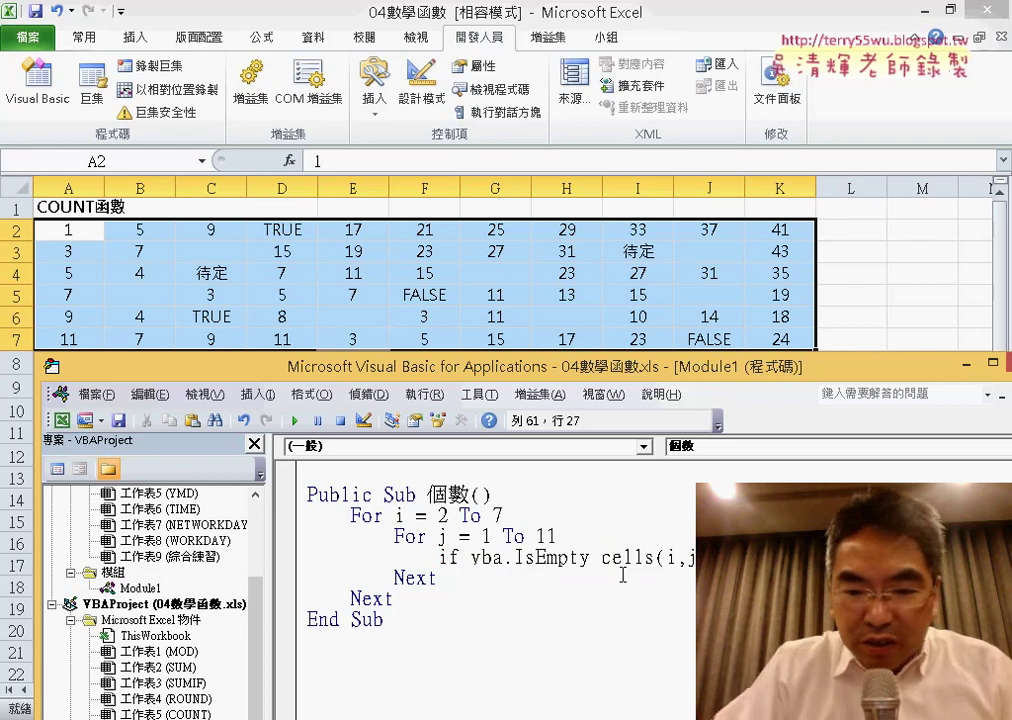
type("(")
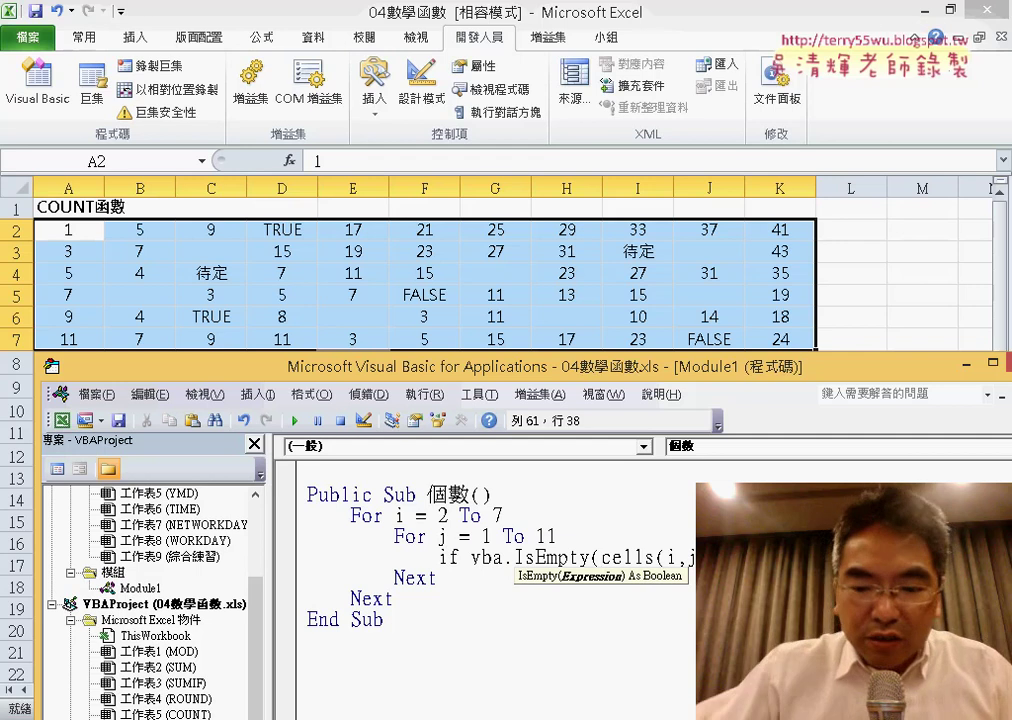
type(")")
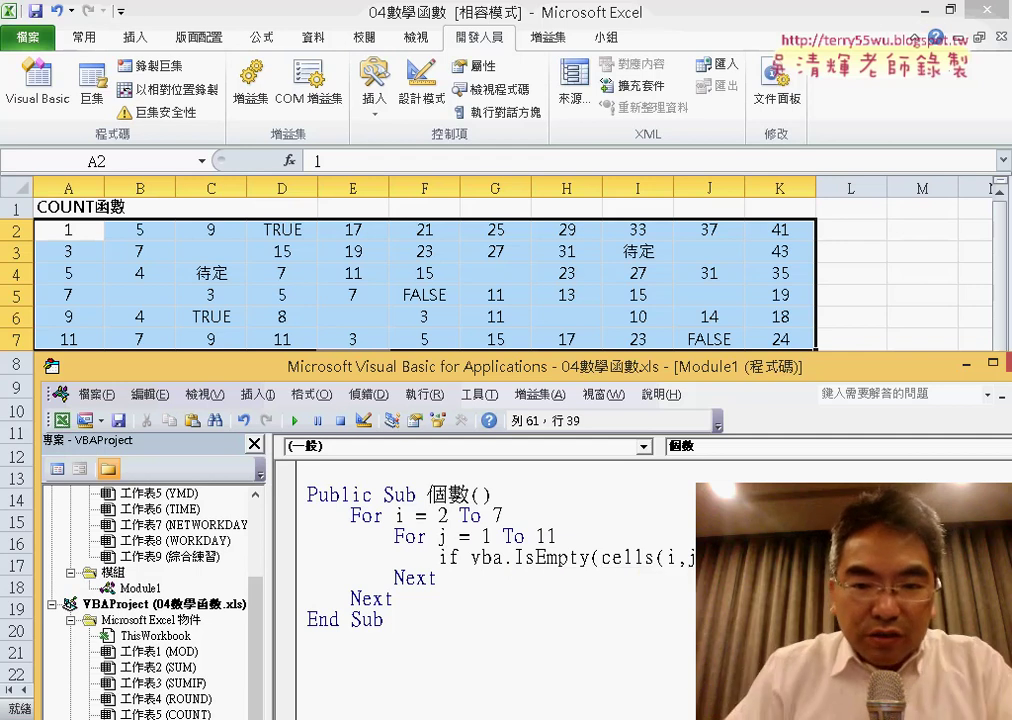
type("T")
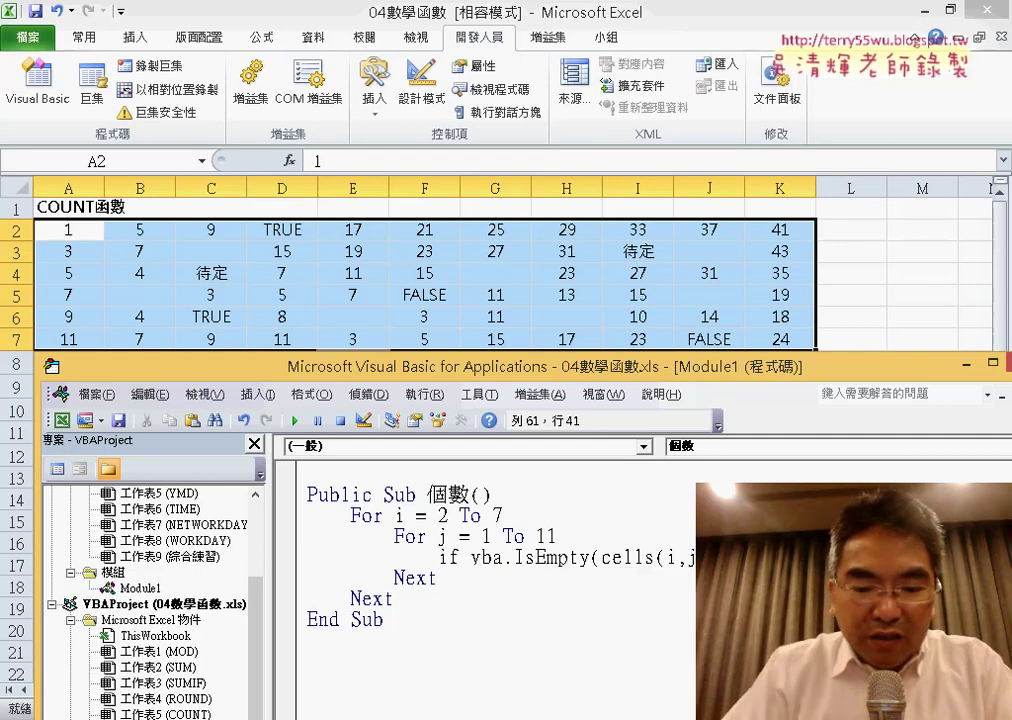
Step: Add Else and End If lines under the IsEmpty test, leaving both branches empty
key("Return")
key("Return")
type("else")
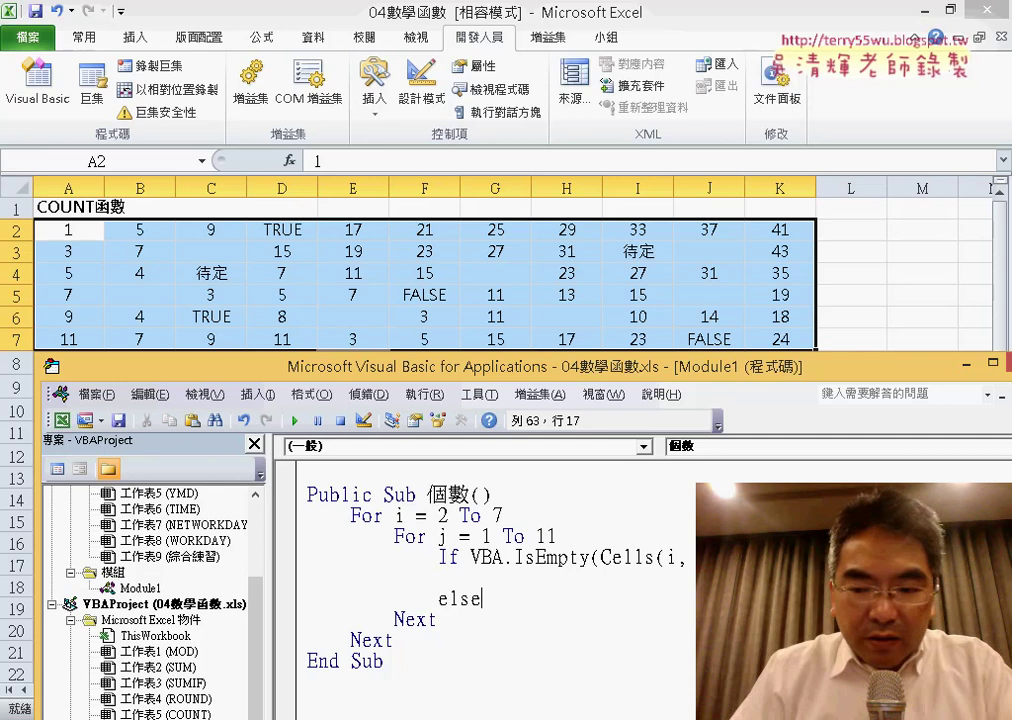
key("Return")
key("Return")
type("end")
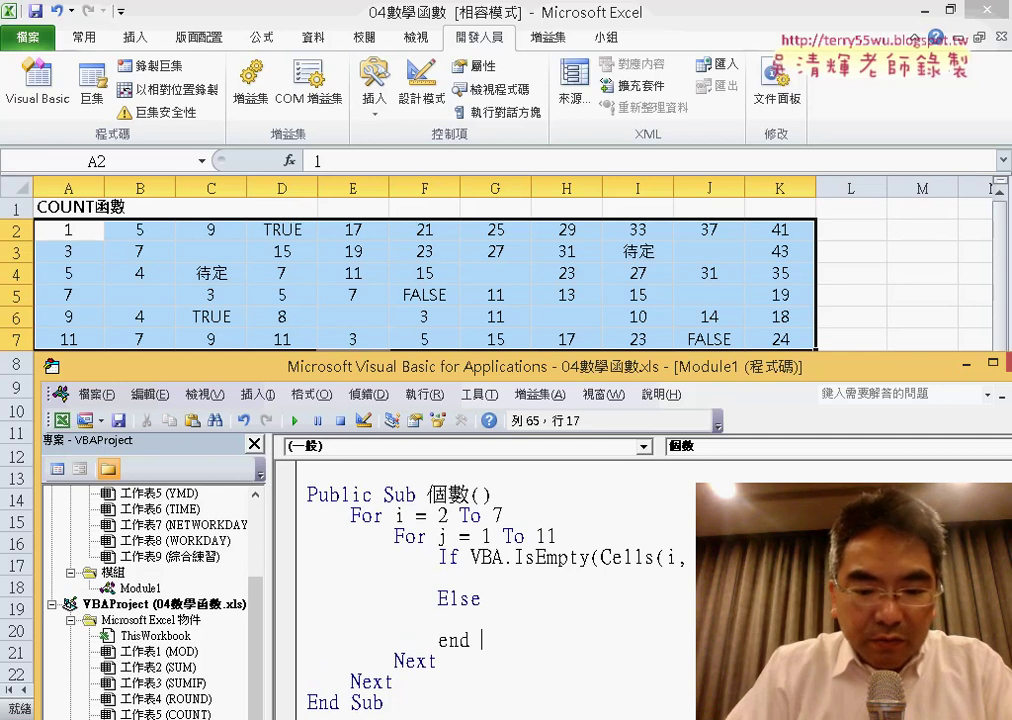
type("if")
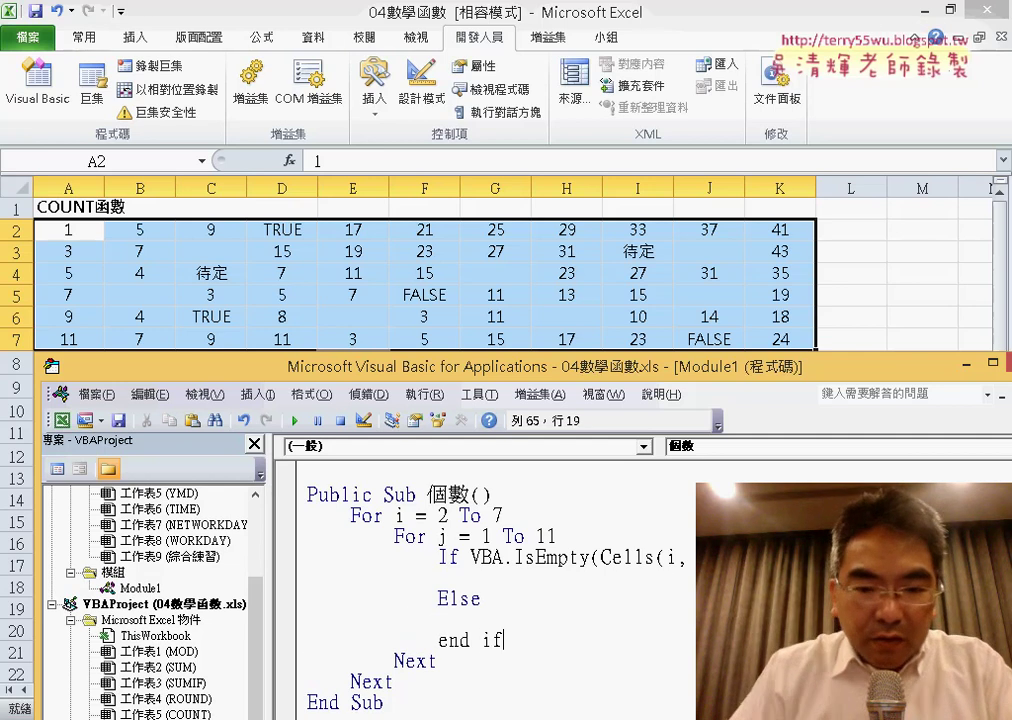
left_click(628, 580)
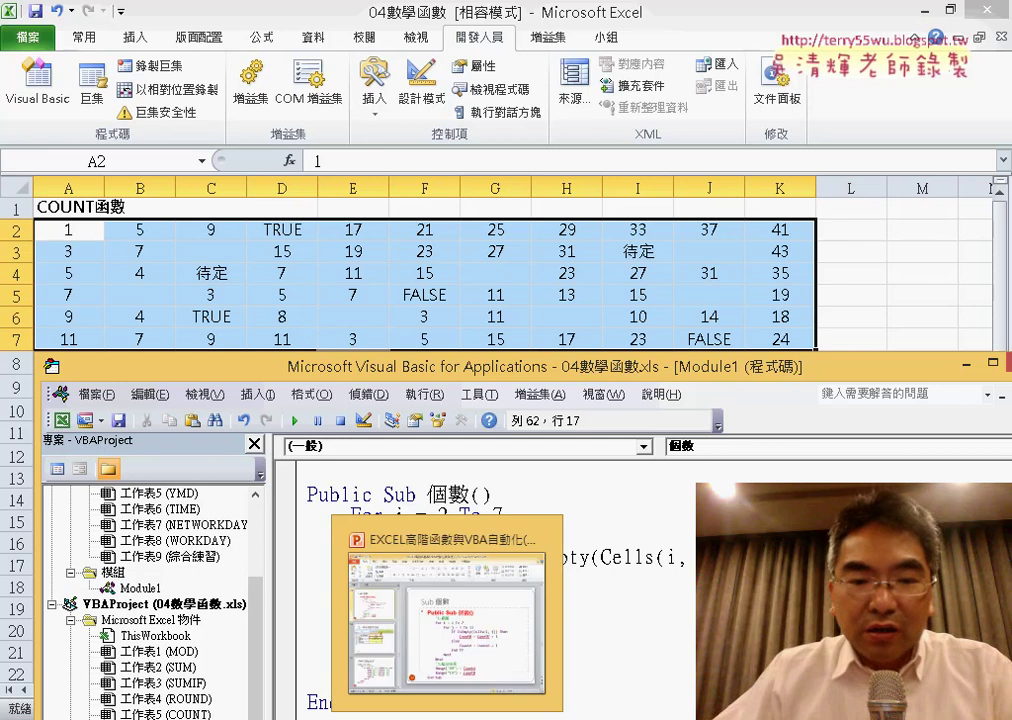
left_click(366, 519)
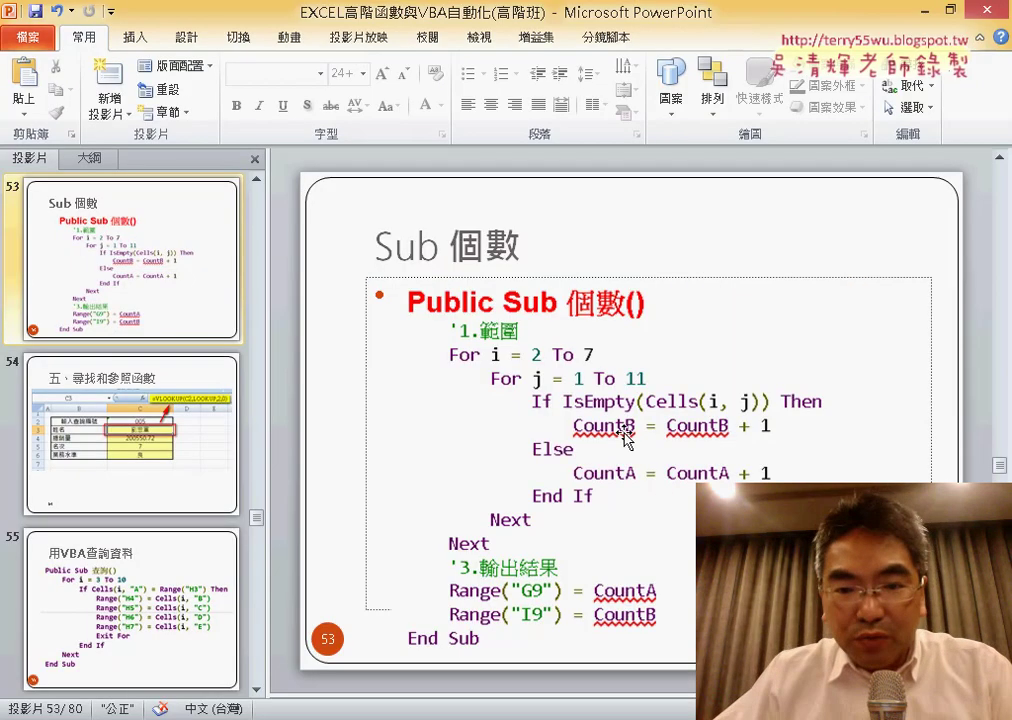
left_click(926, 11)
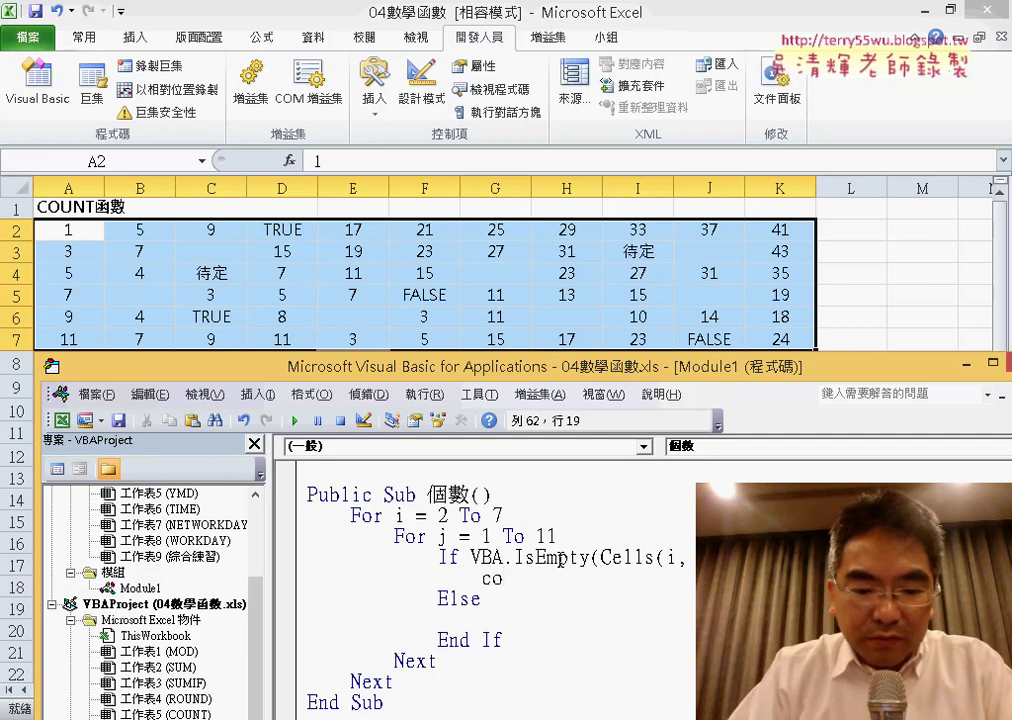
Step: Write countB = countB + 1 in the empty-cell branch and highlight it alongside the IsEmpty test
type("untB=")
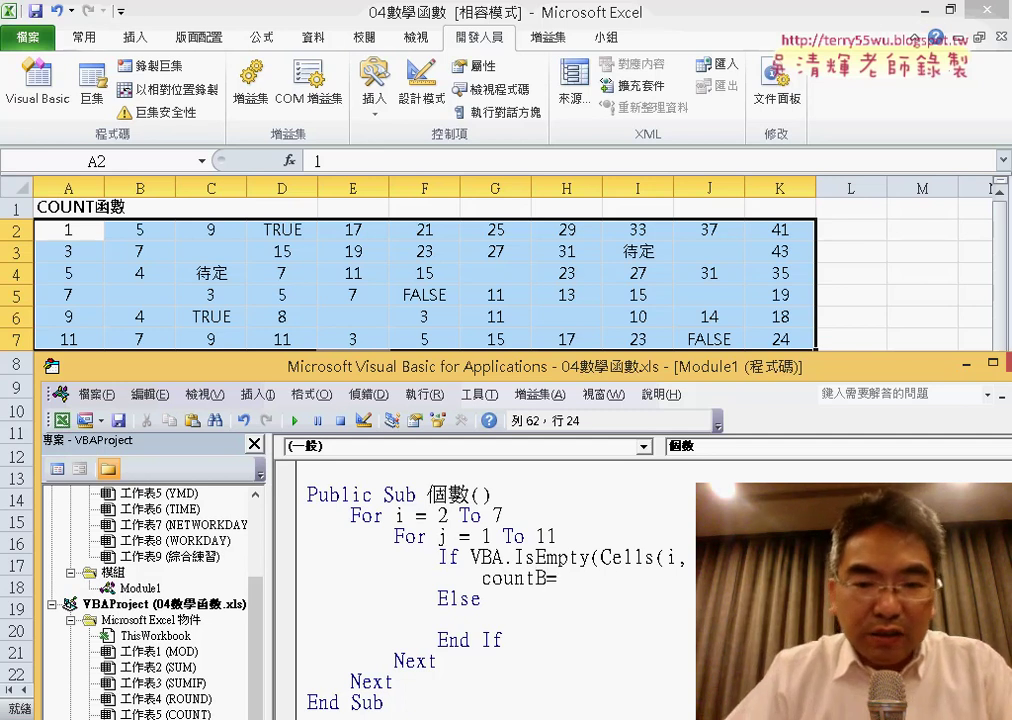
left_click_drag(549, 579, 483, 579)
key("ctrl+c")
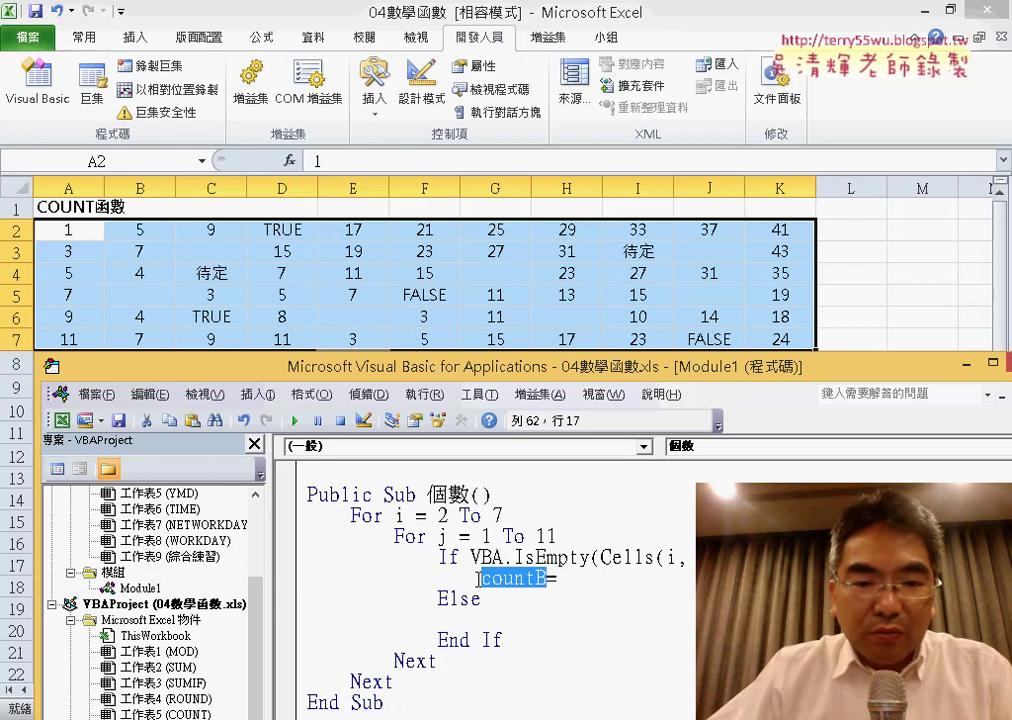
key("End")
key("ctrl+v")
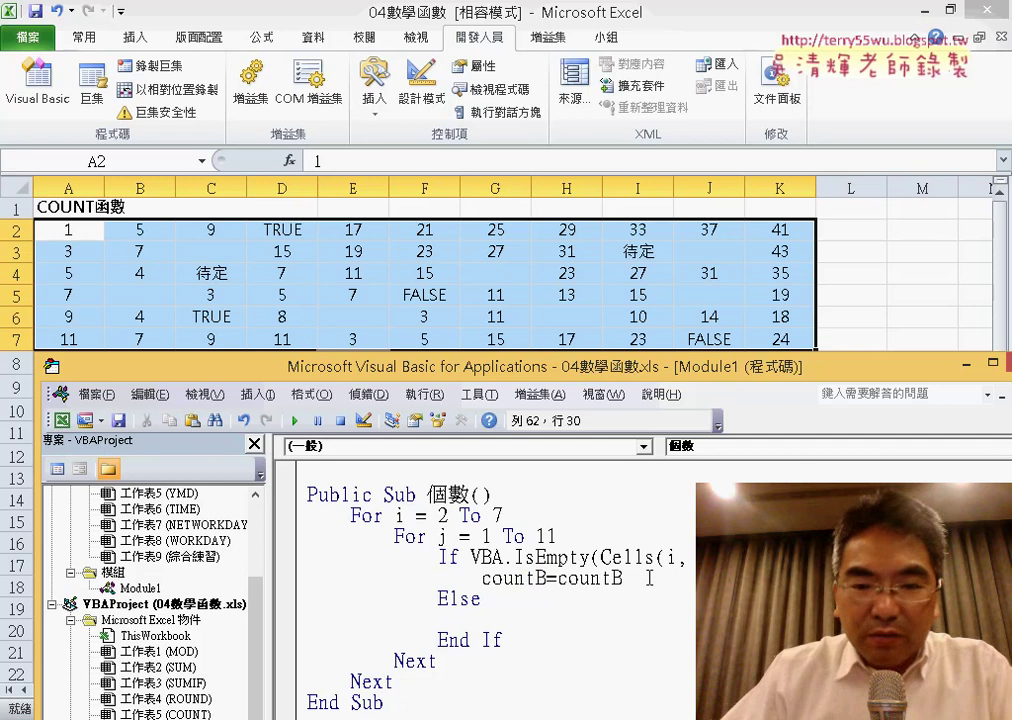
type("+1")
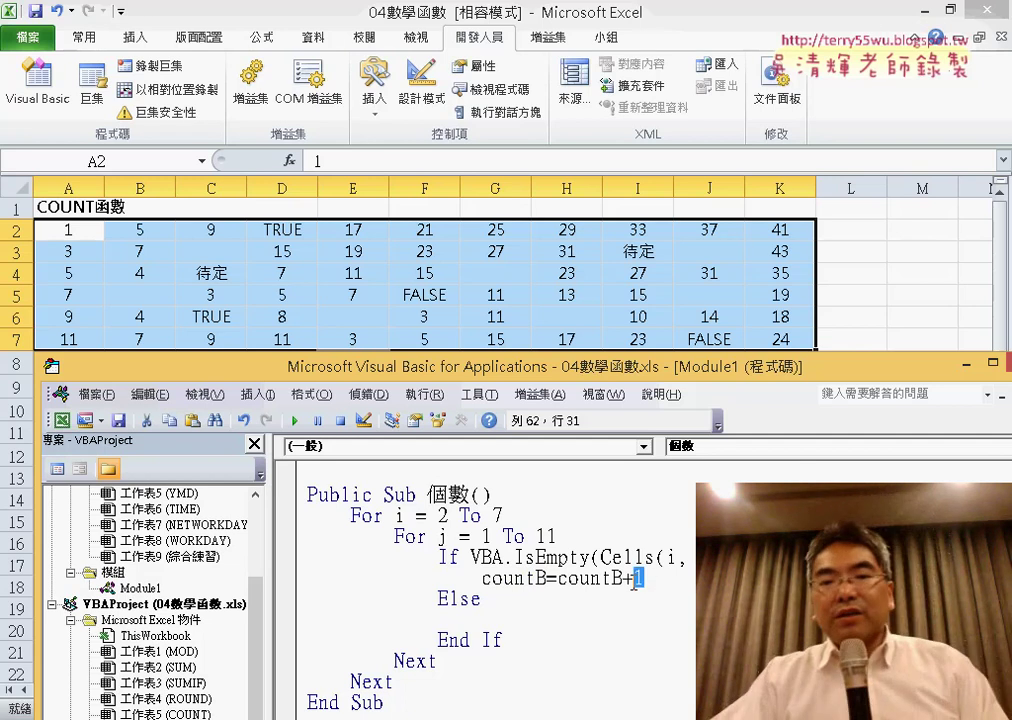
left_click_drag(645, 578, 626, 579)
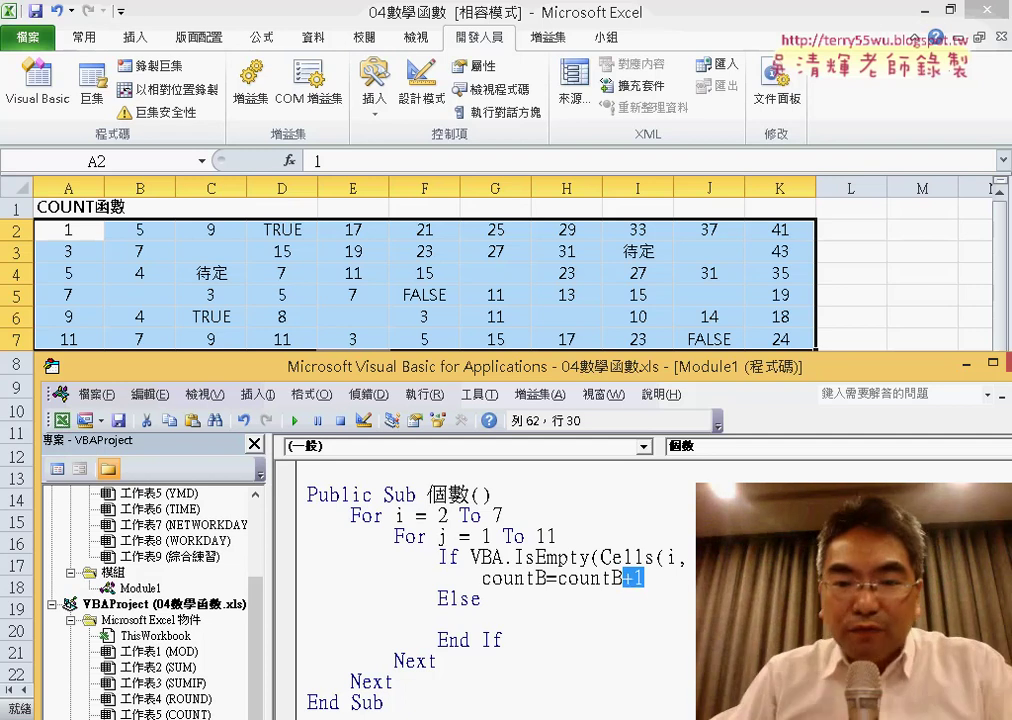
key("Down")
left_click_drag(517, 557, 592, 557)
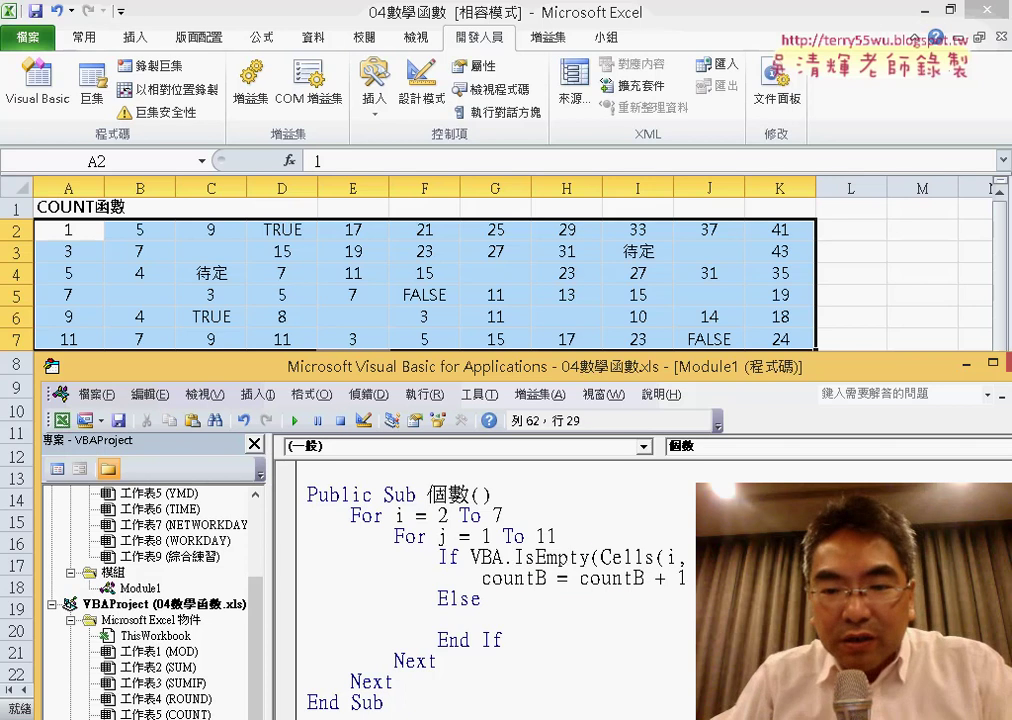
left_click_drag(687, 578, 481, 578)
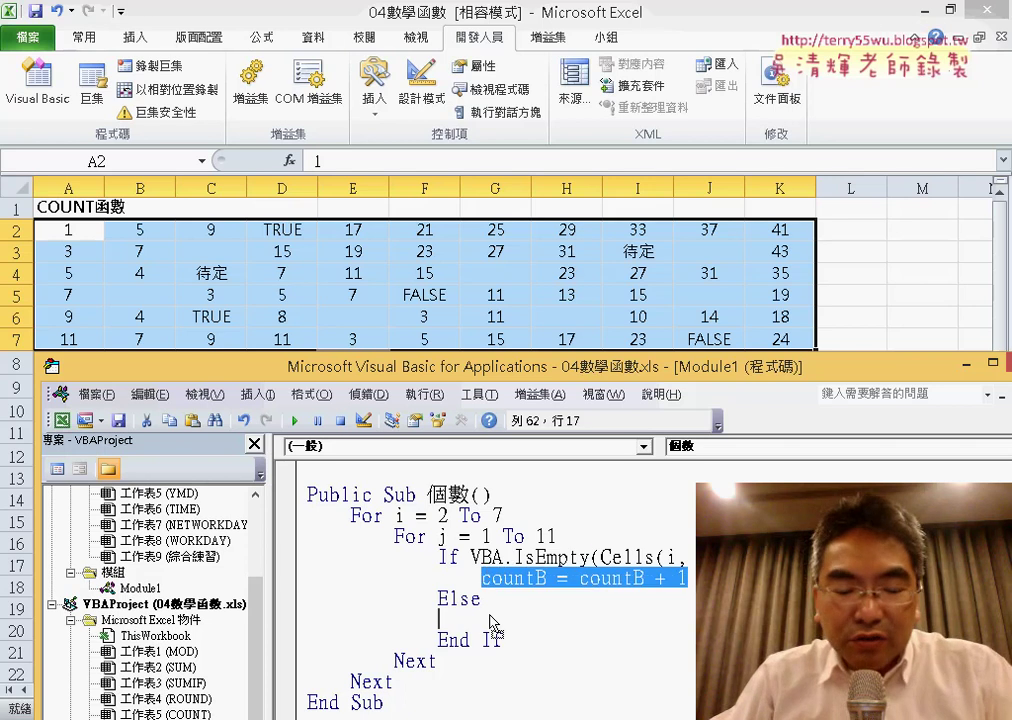
Step: Copy the increment line under Else and change it to CountA = CountA + 1
left_click_drag(493, 625, 549, 619)
left_click(437, 620)
key("Tab")
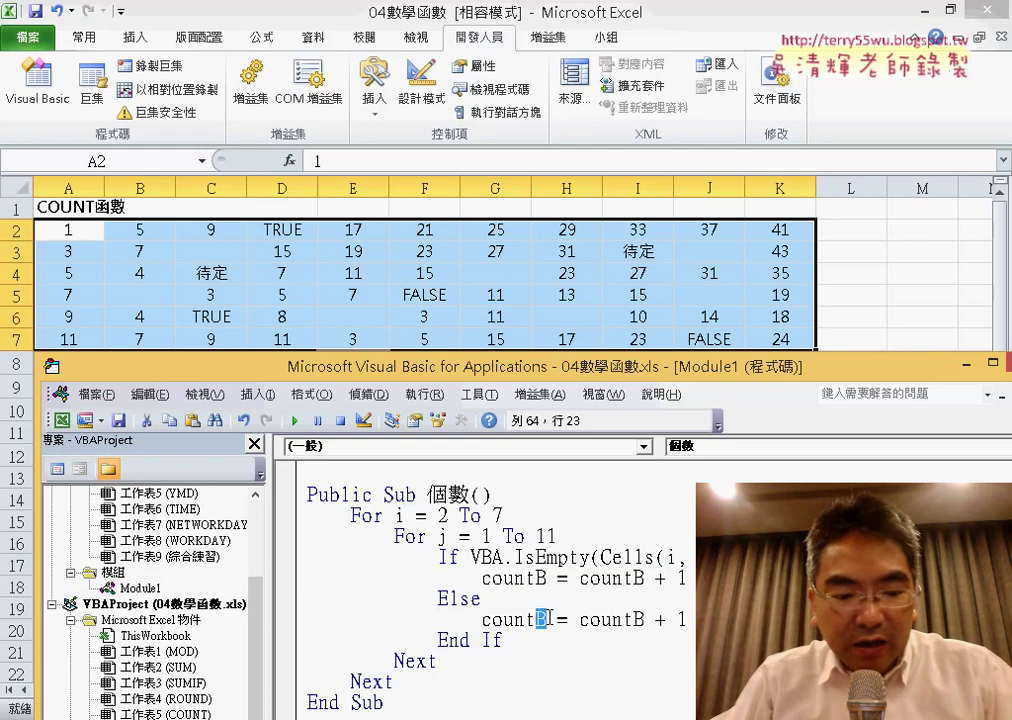
type("A")
mouse_move(631, 619)
left_mouse_down()
mouse_move(643, 619)
mouse_move(512, 620)
left_mouse_up()
type("A")
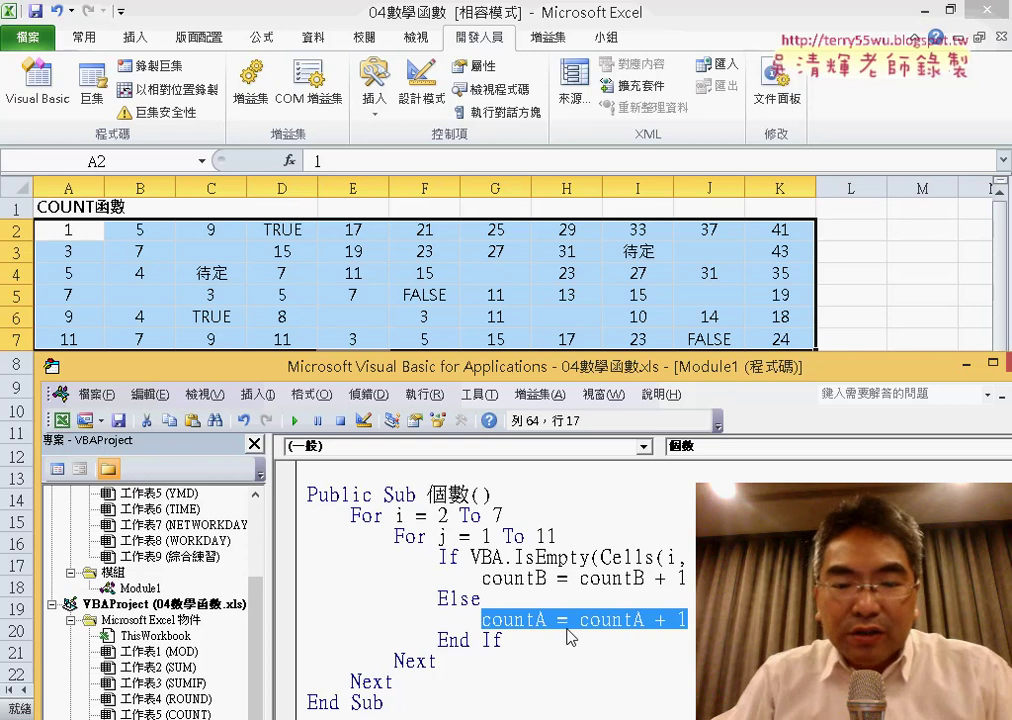
Step: Add a blank line before End Sub and lower the editor to reveal the row 8 labels 有資料 and 沒資料
scroll(570, 630, "down", 2)
left_click(480, 557)
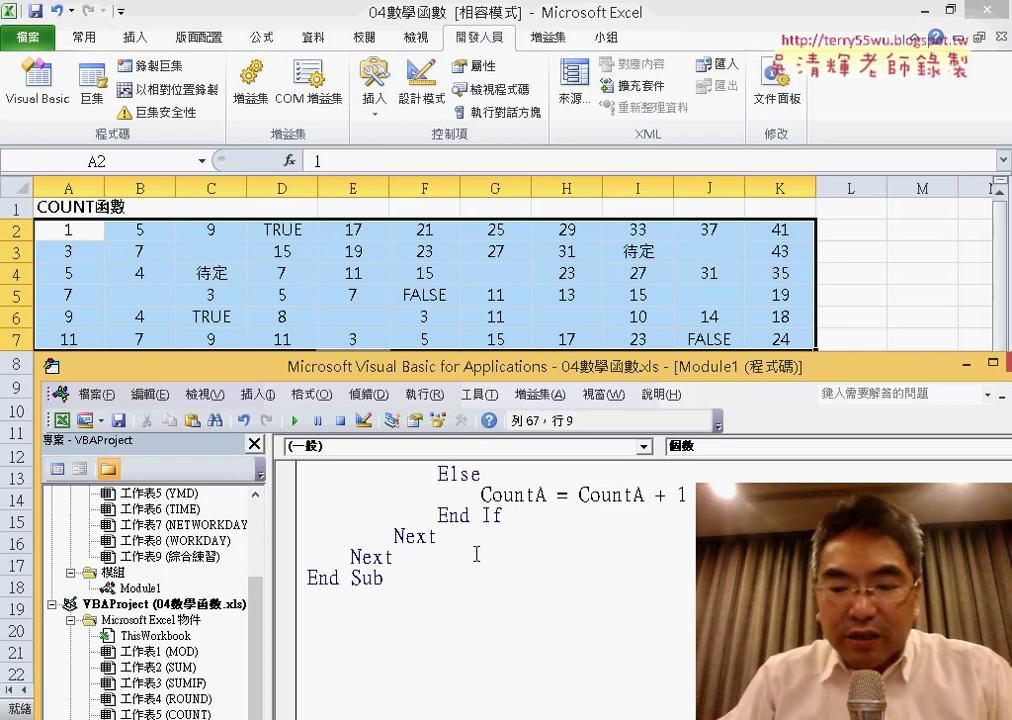
key("Return")
key("Return")
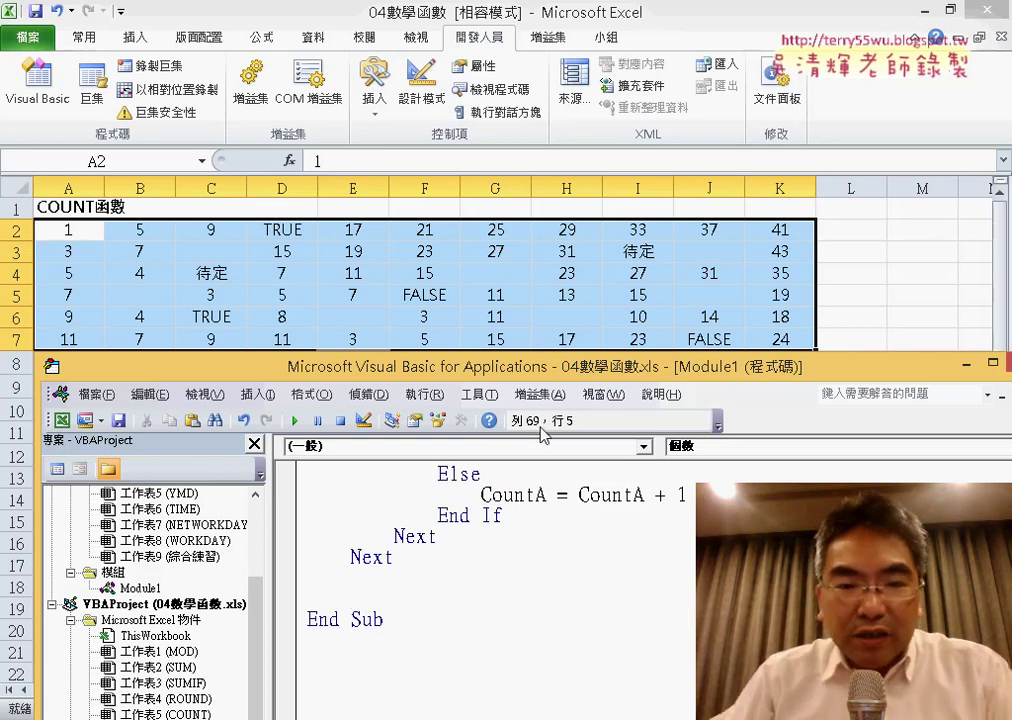
left_click_drag(450, 366, 456, 506)
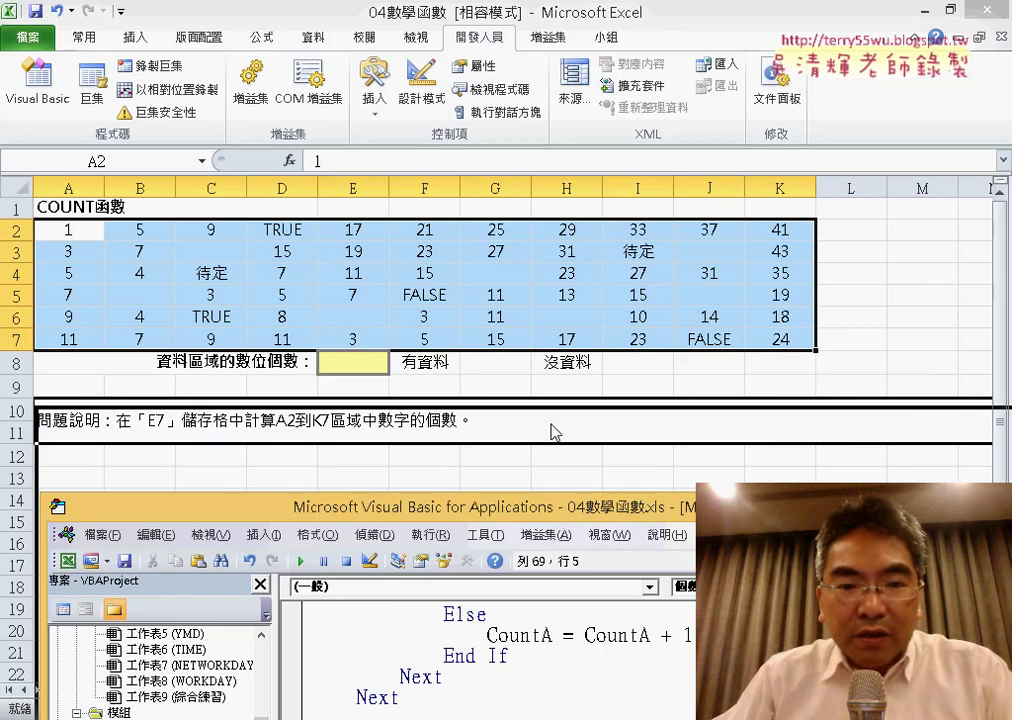
left_click_drag(555, 506, 550, 420)
type("r")
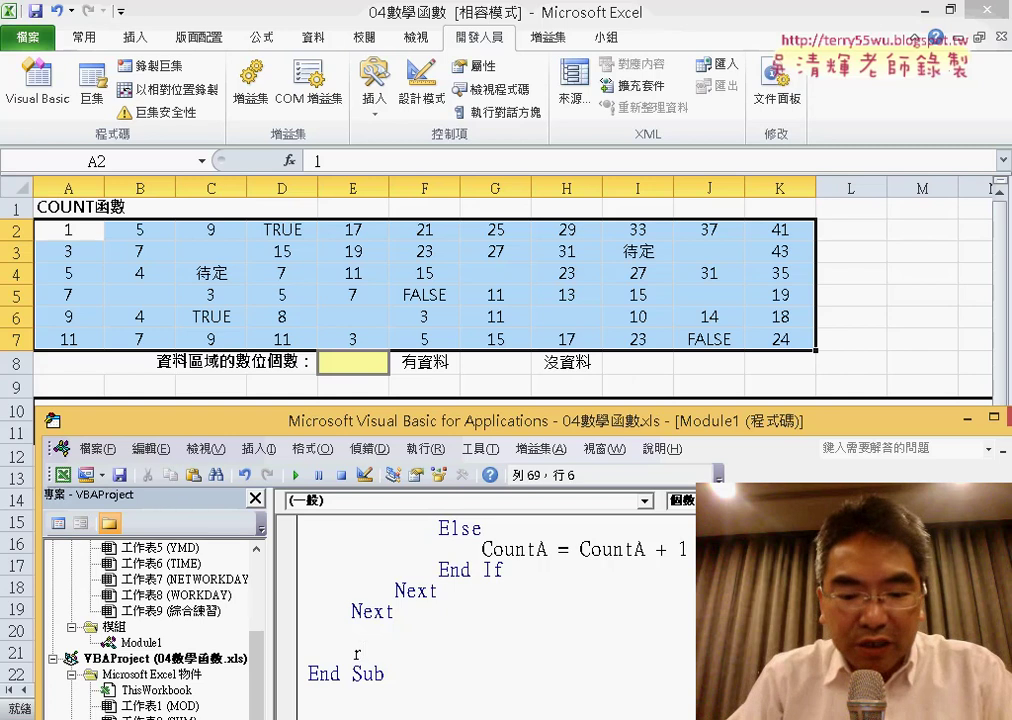
Step: Write Range("G8") = CountA after the loops, dismissing the compile-error message
type("ange(")
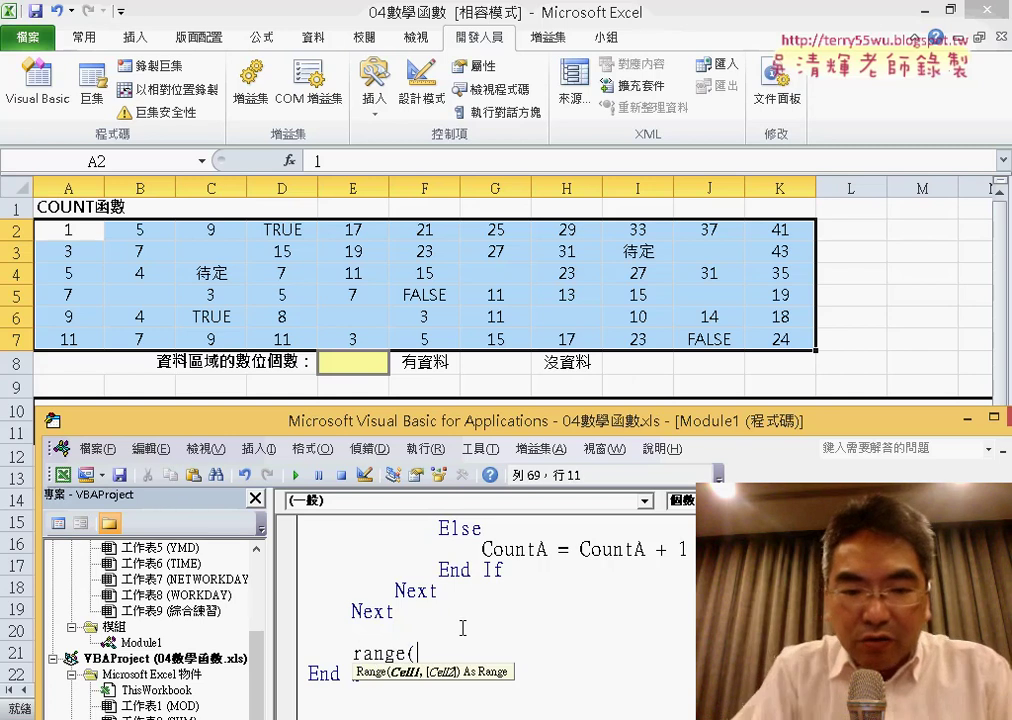
type("\"G8")
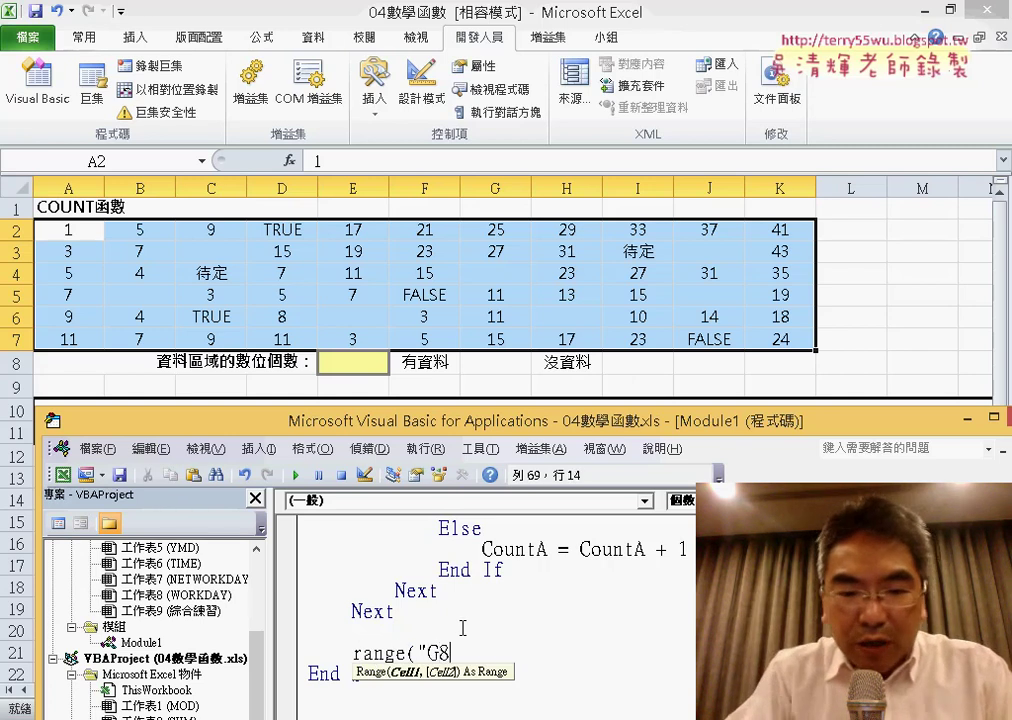
type("\")=")
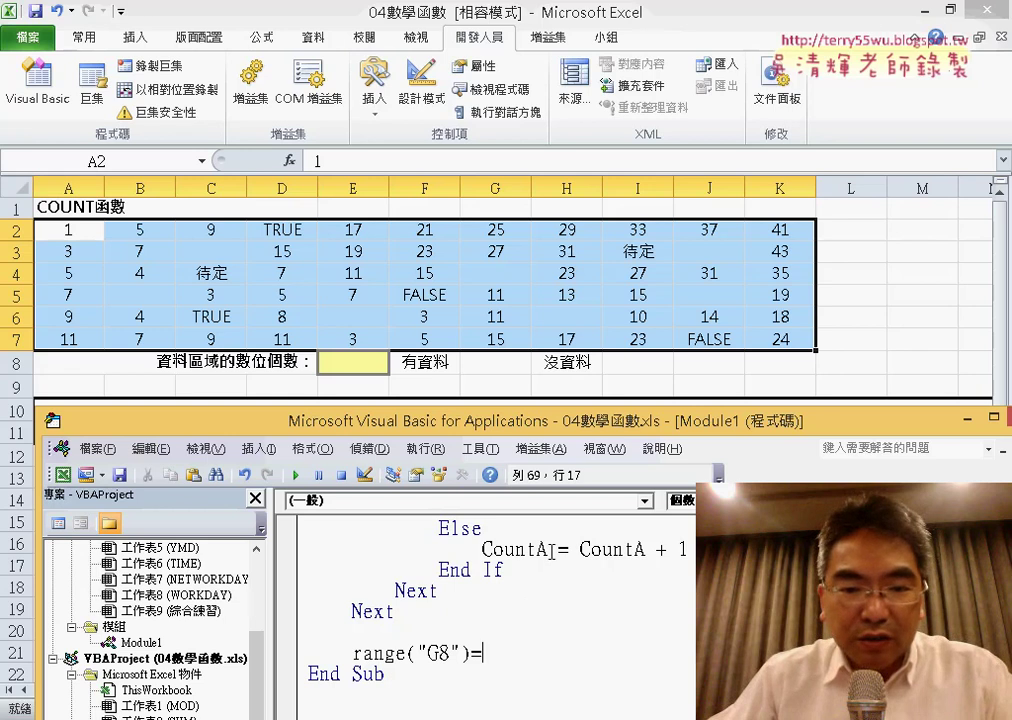
scroll(551, 552, "up", 1)
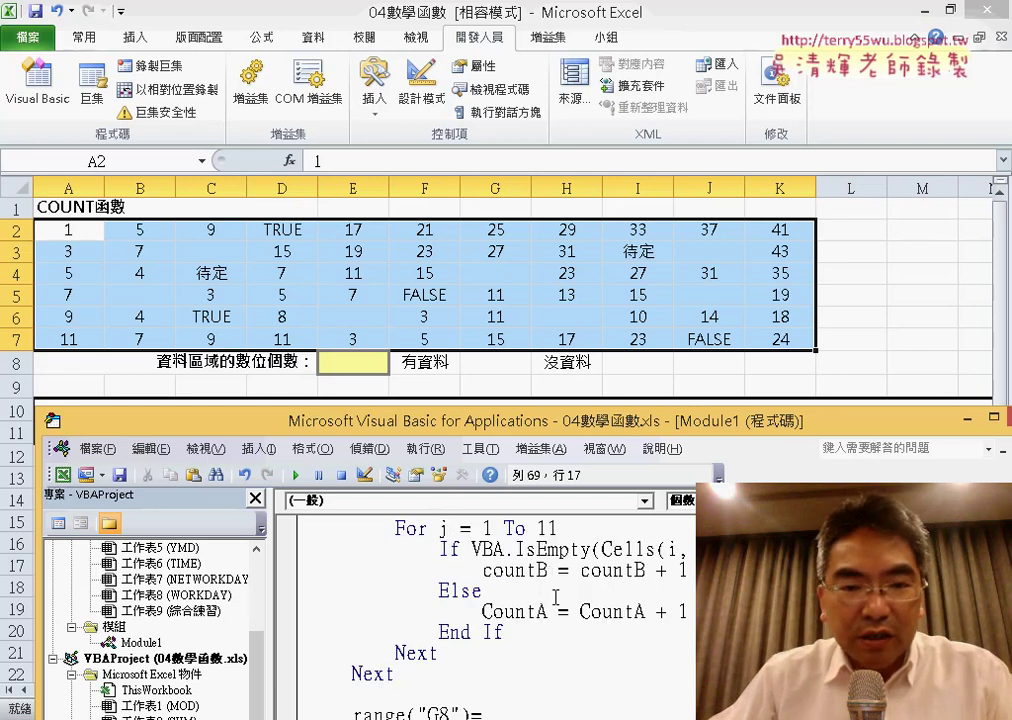
scroll(548, 612, "down", 1)
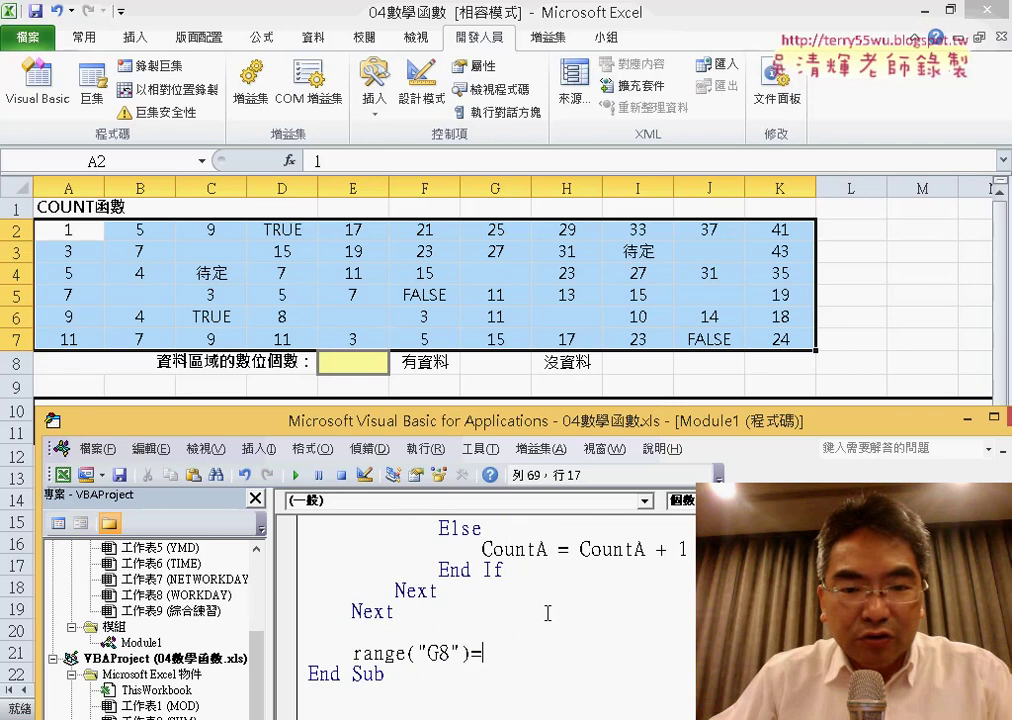
left_click(497, 559)
left_click(511, 447)
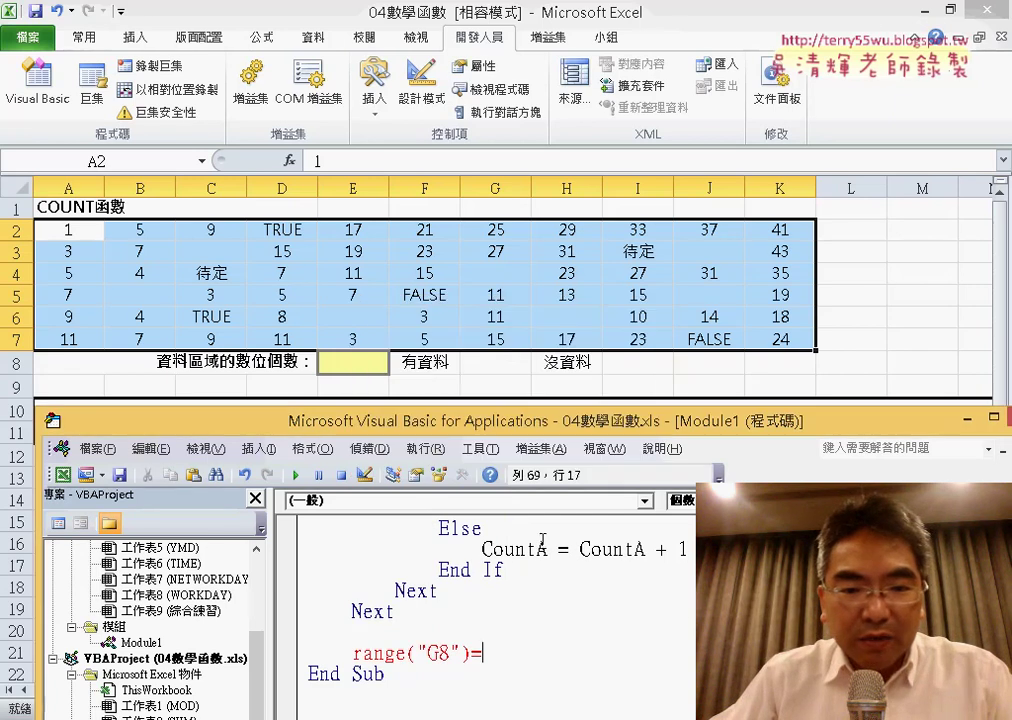
left_click_drag(557, 549, 503, 549)
left_click_drag(527, 662, 527, 662)
type("CountA")
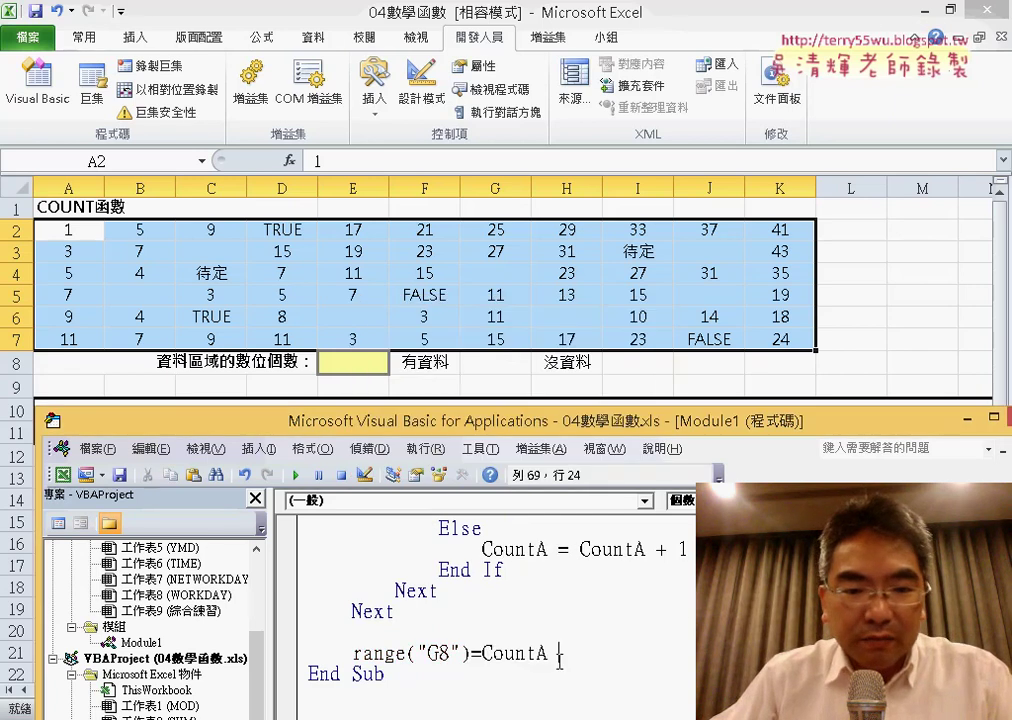
key("Down")
Step: Duplicate the G8 line and edit the copy to Range("I8") = CountB
left_click(580, 653)
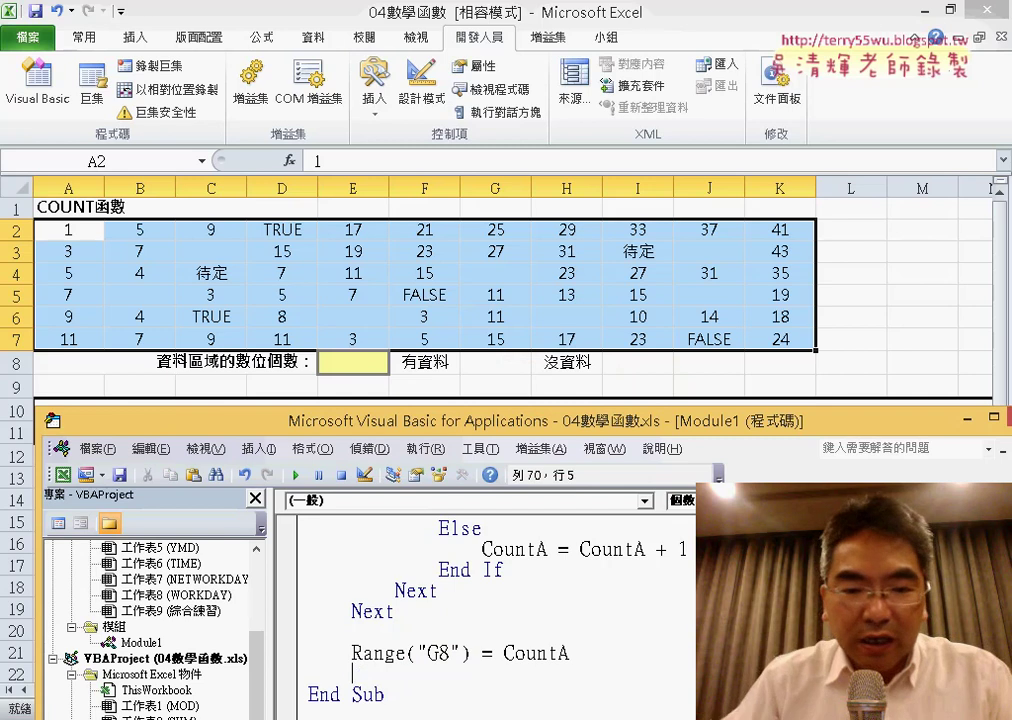
mouse_move(572, 653)
left_mouse_down()
mouse_move(364, 653)
mouse_move(352, 674)
left_mouse_up()
left_click_drag(441, 674, 430, 674)
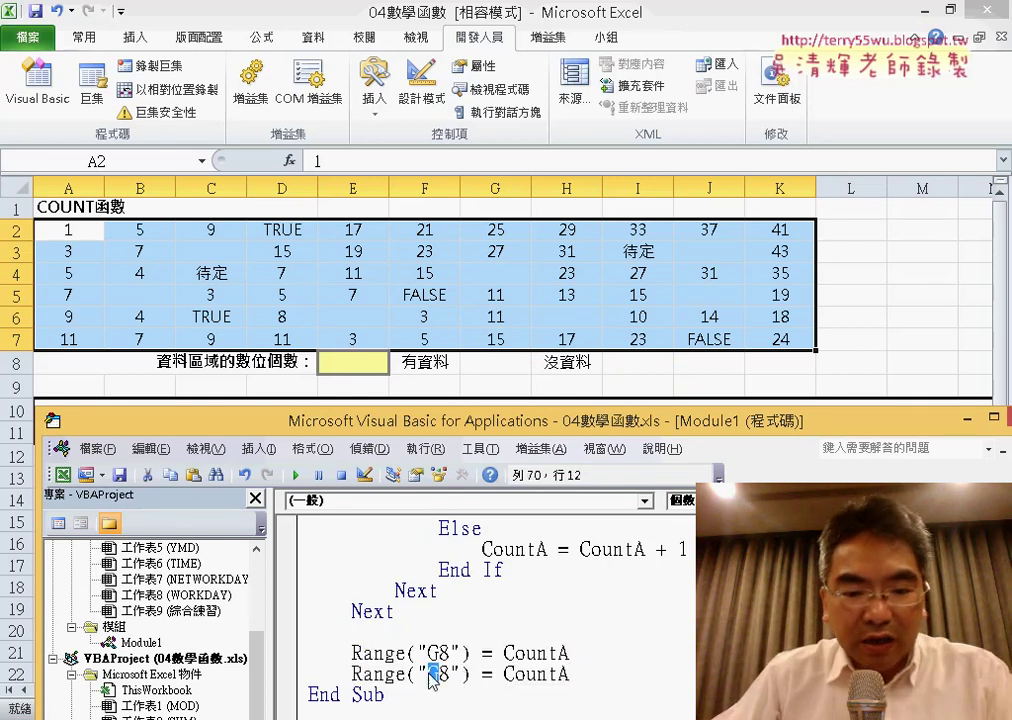
type("I")
left_click_drag(569, 674, 560, 674)
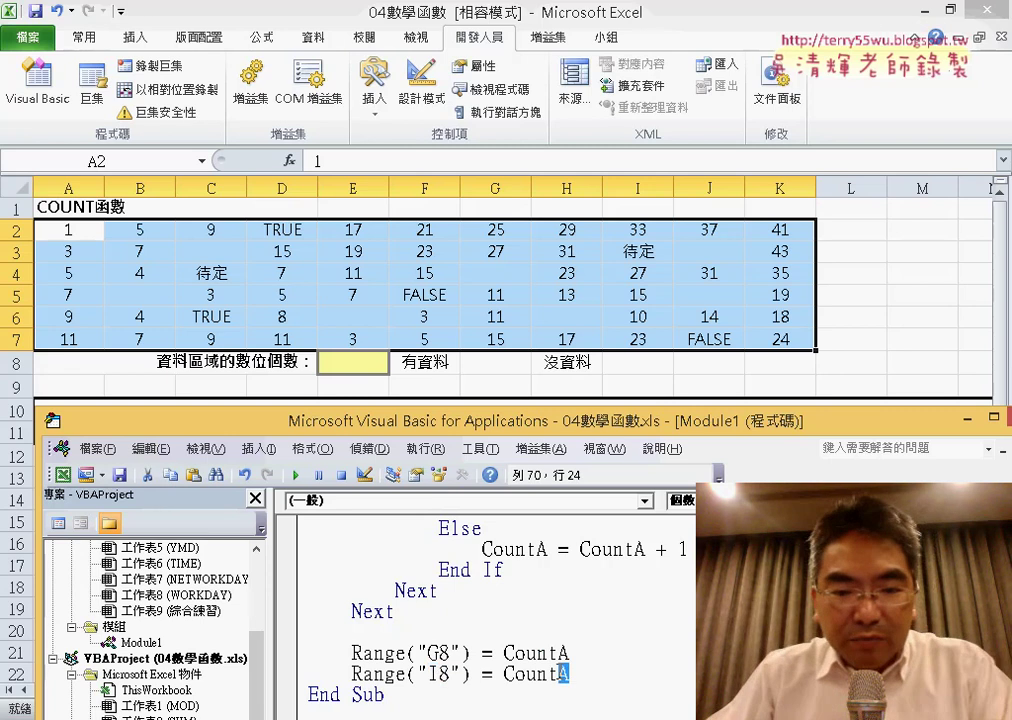
type("B")
key("Down")
scroll(480, 610, "up", 1)
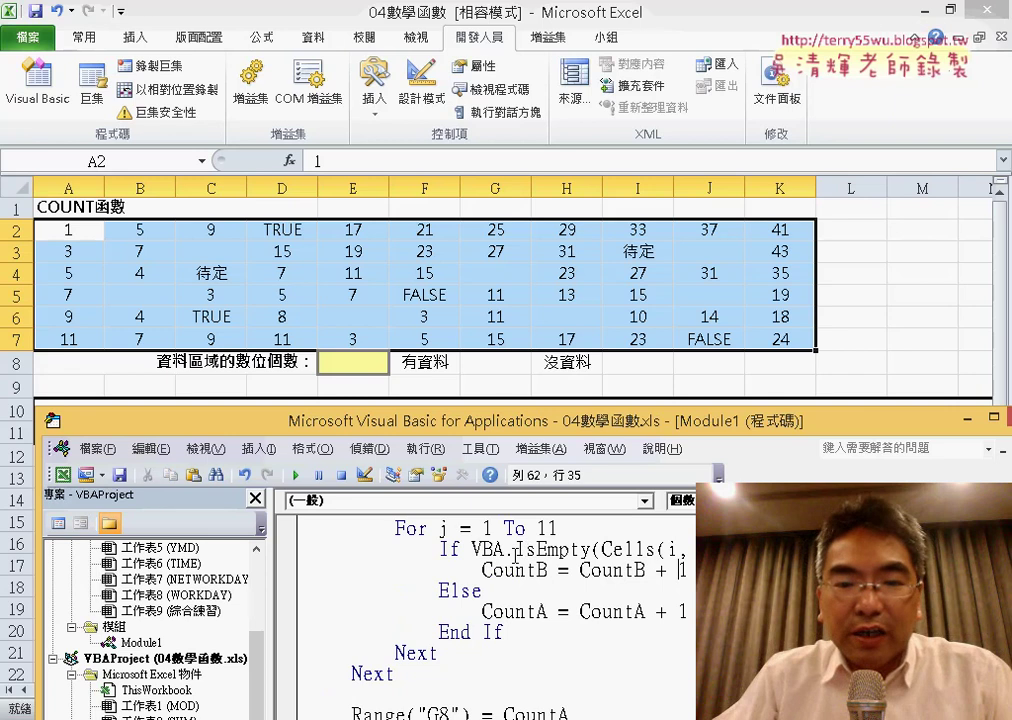
Step: Walk through the IsEmpty test and the Else branch's counting line in the loop
left_click_drag(516, 554, 592, 553)
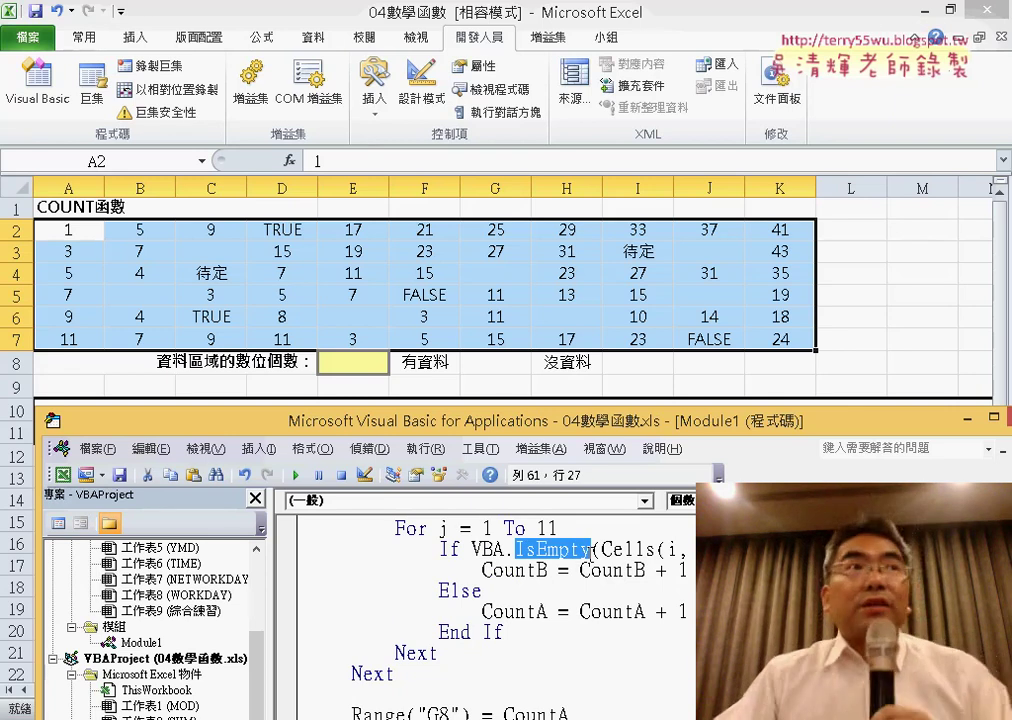
left_click(603, 584)
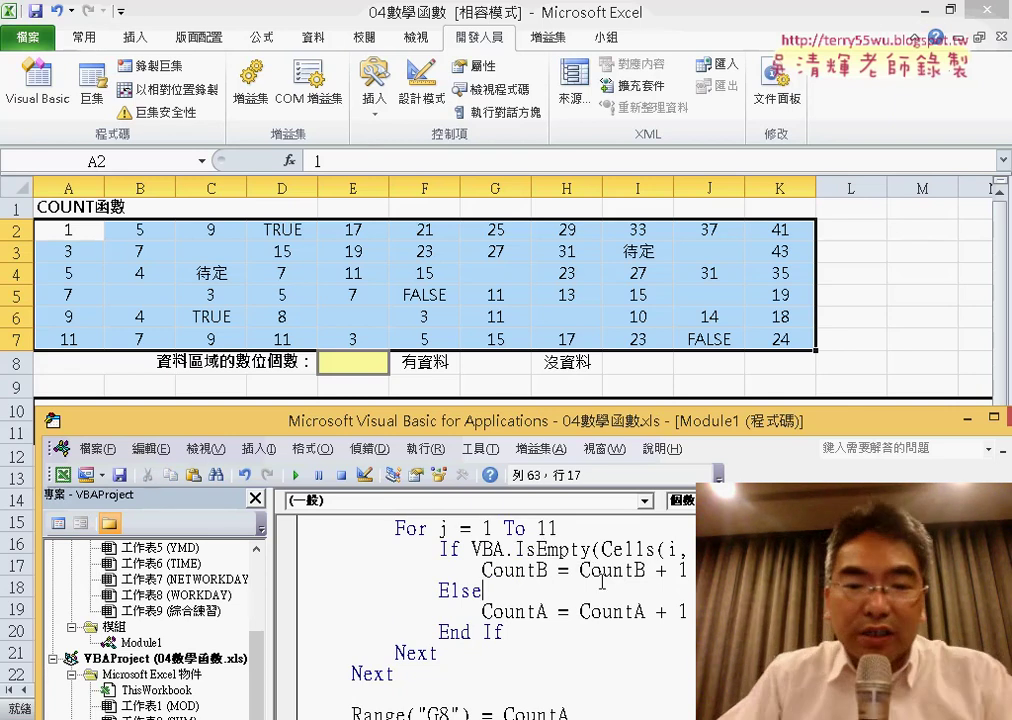
left_click(601, 570)
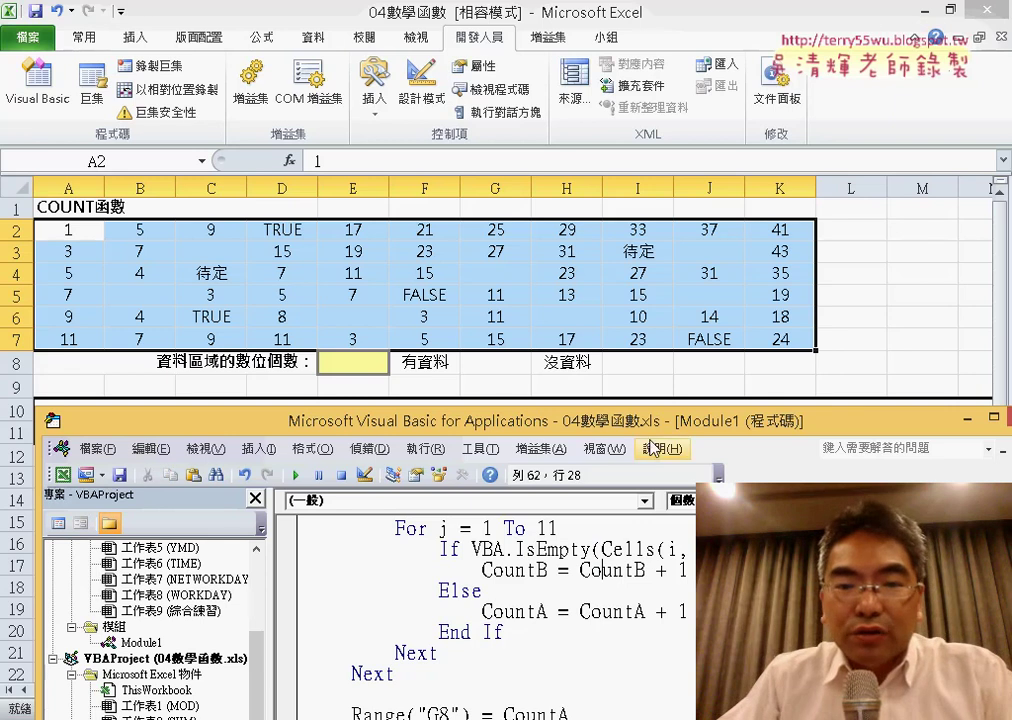
left_click_drag(652, 420, 652, 402)
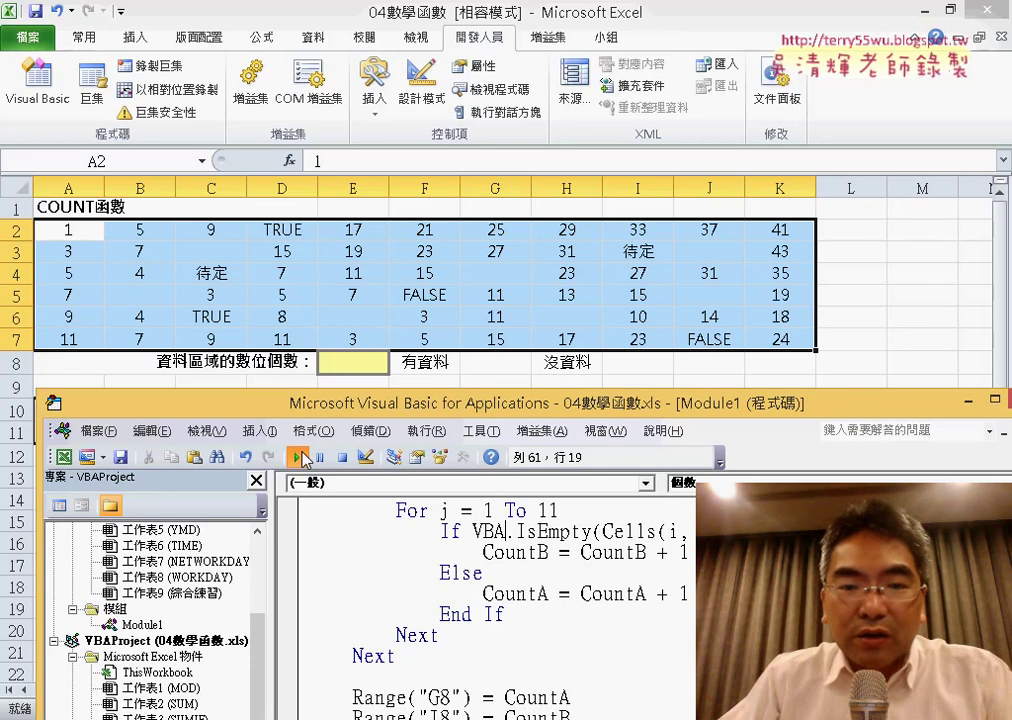
Step: Run the 個數 macro so G8 shows 59 and I8 shows 7, then bring the workbook forward
left_click(300, 457)
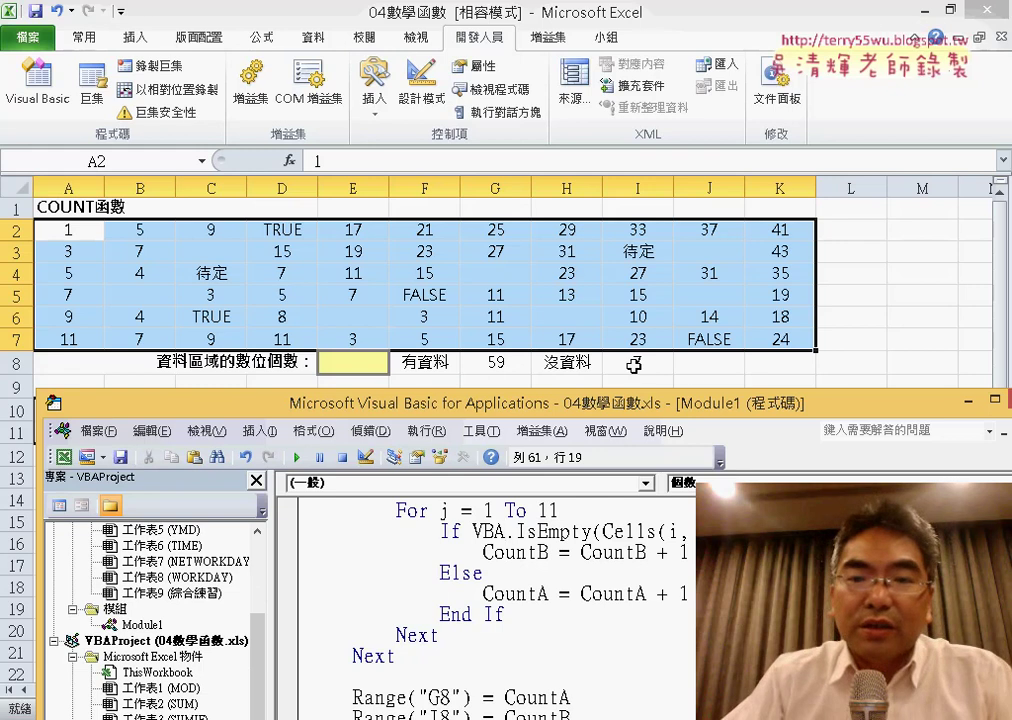
key("F5")
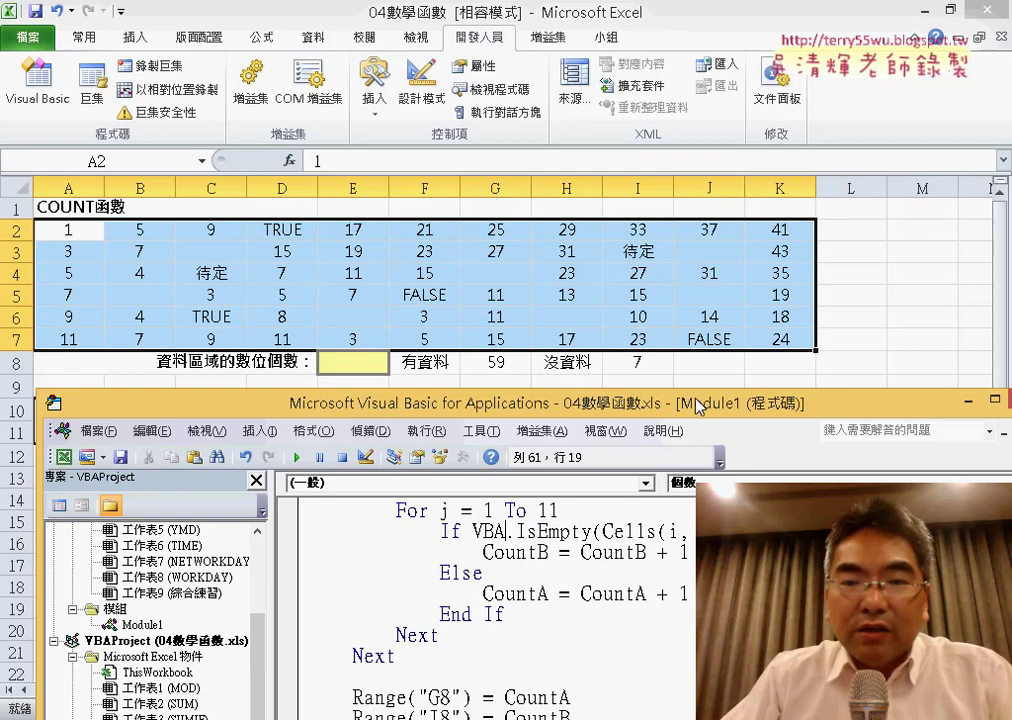
left_click_drag(698, 405, 698, 441)
mouse_move(79, 220)
left_mouse_down()
mouse_move(235, 296)
mouse_move(77, 232)
mouse_move(655, 294)
mouse_move(785, 350)
left_mouse_up()
left_click(93, 233)
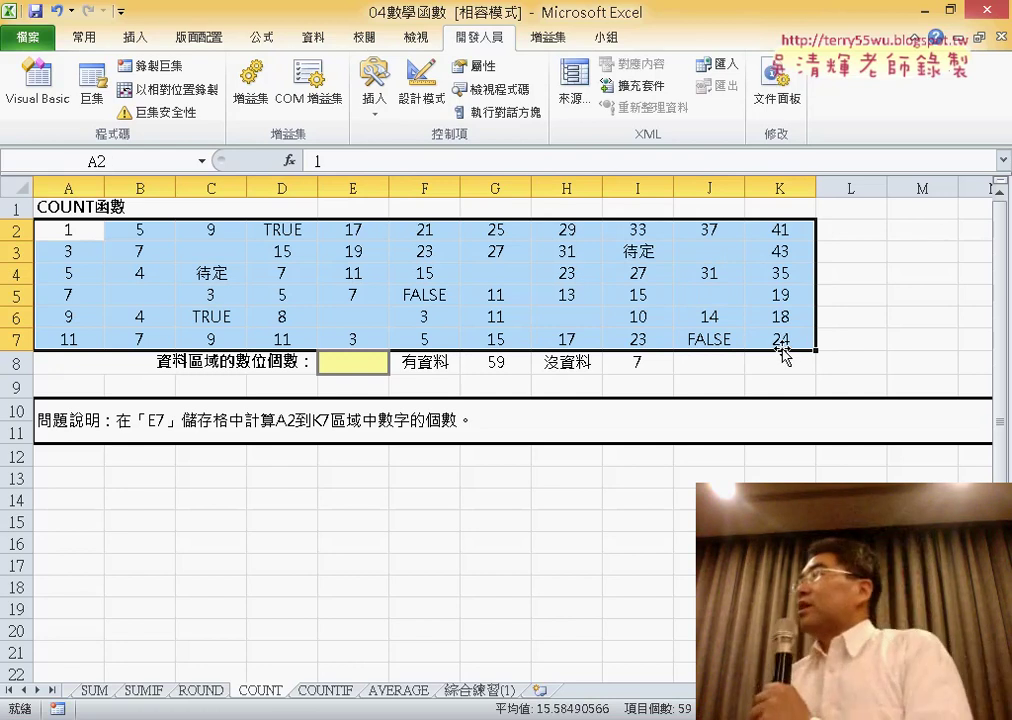
Step: Clear the A2:K7 selection and select cell E8 for the numeric count
scroll(788, 354, "down", 1)
scroll(743, 379, "down", 2)
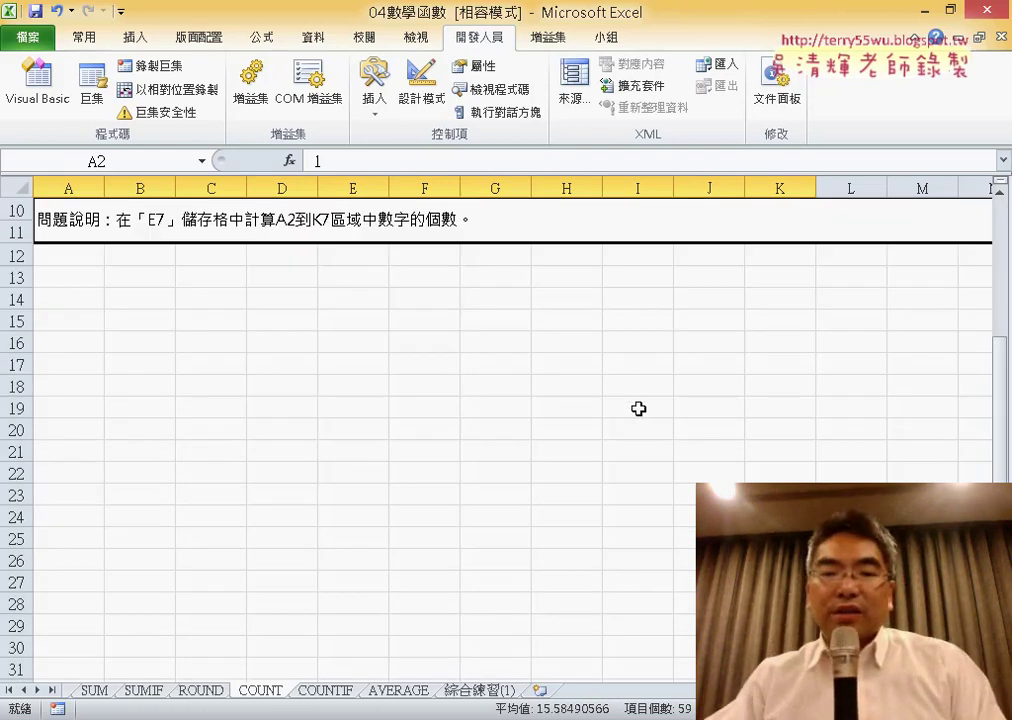
scroll(638, 408, "up", 3)
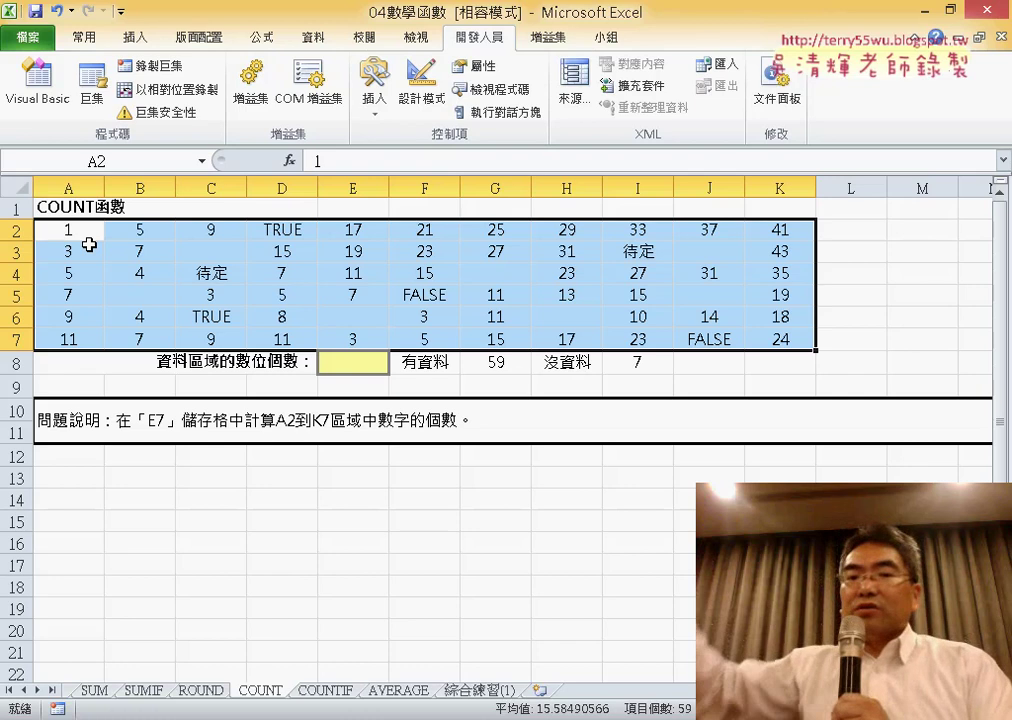
left_click(799, 362)
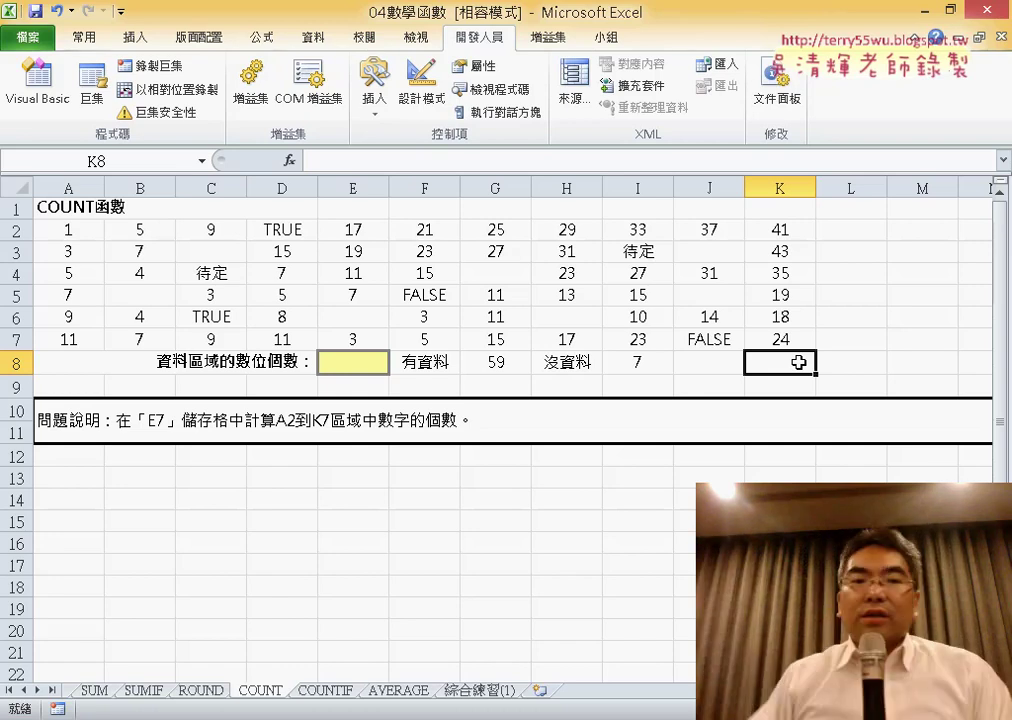
left_click(216, 364)
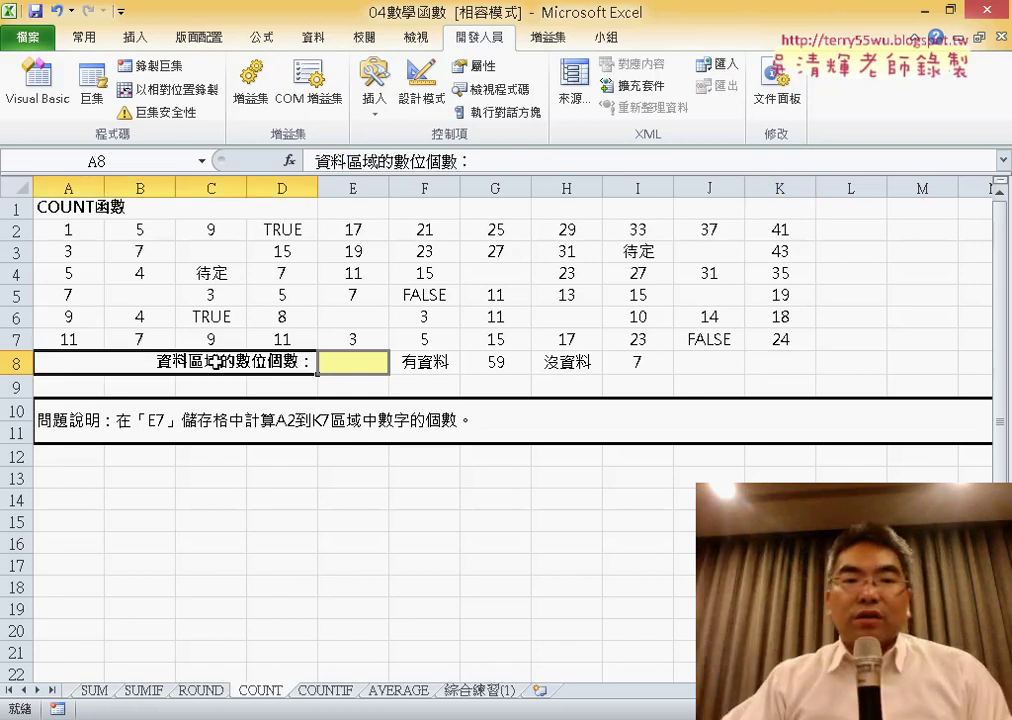
left_click(352, 364)
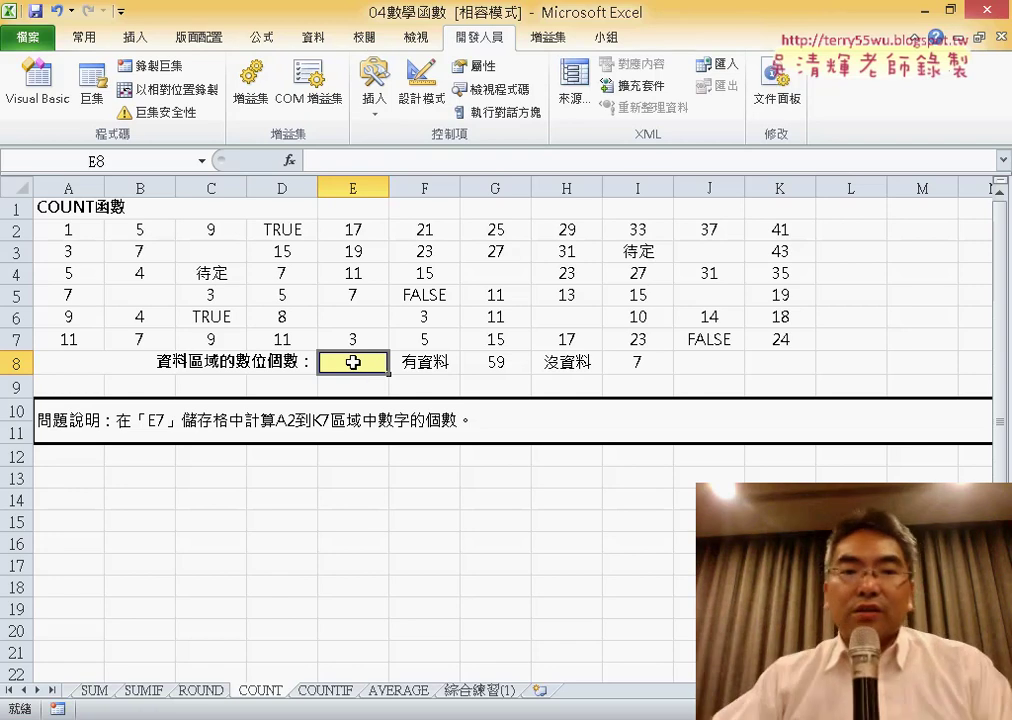
Step: Insert the COUNT function from the Statistical (統計) category into E8
left_click(286, 159)
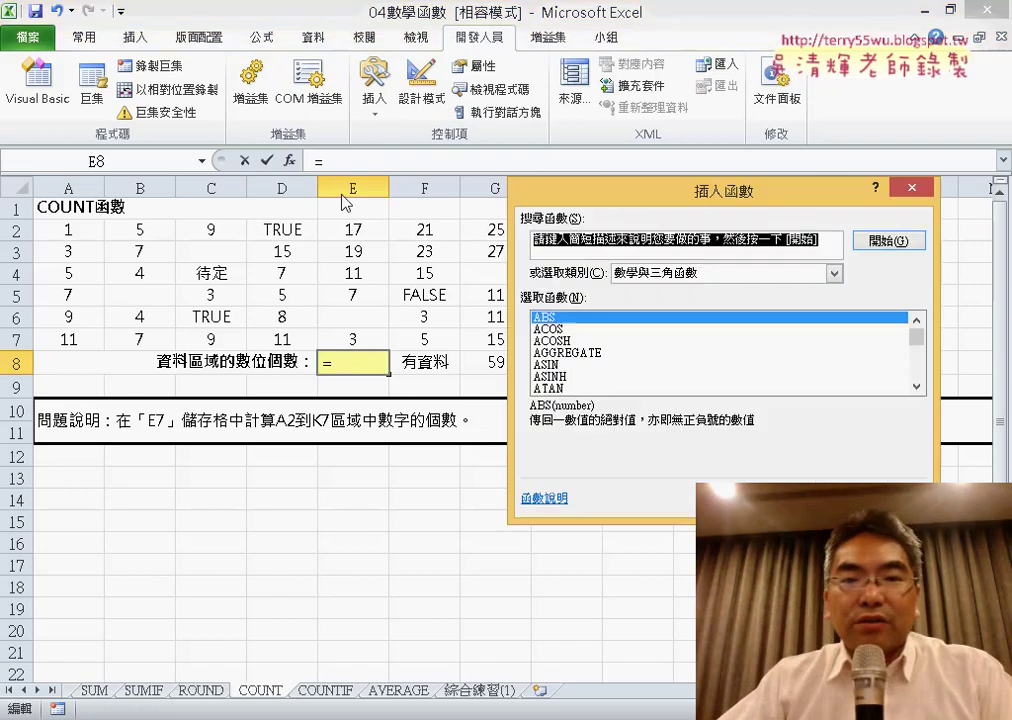
left_click(690, 273)
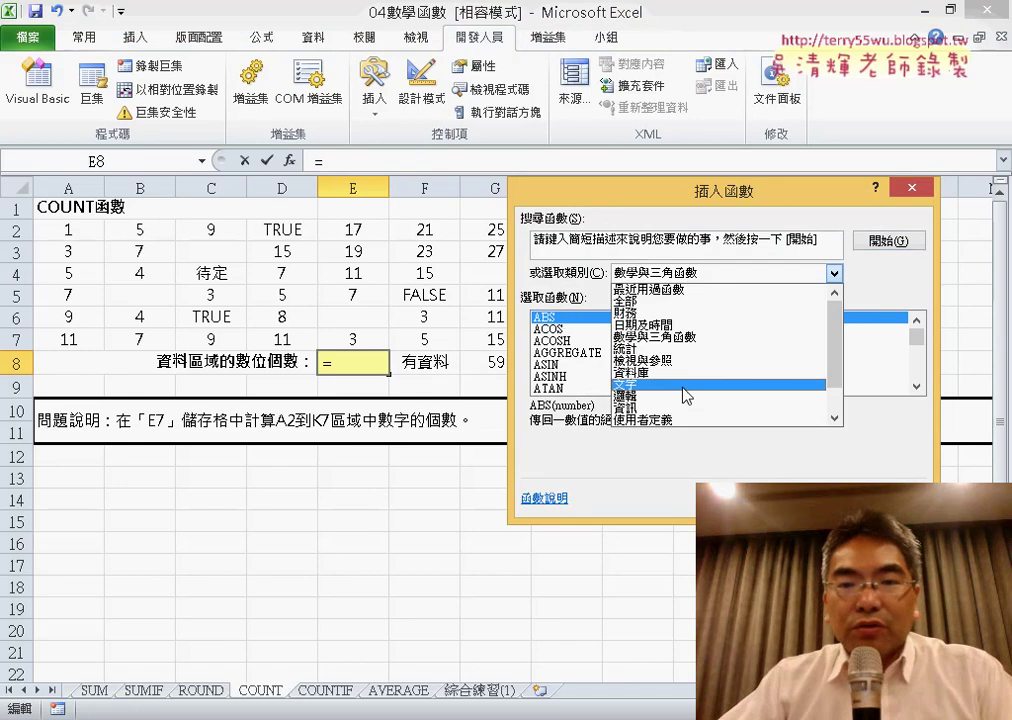
left_click(625, 349)
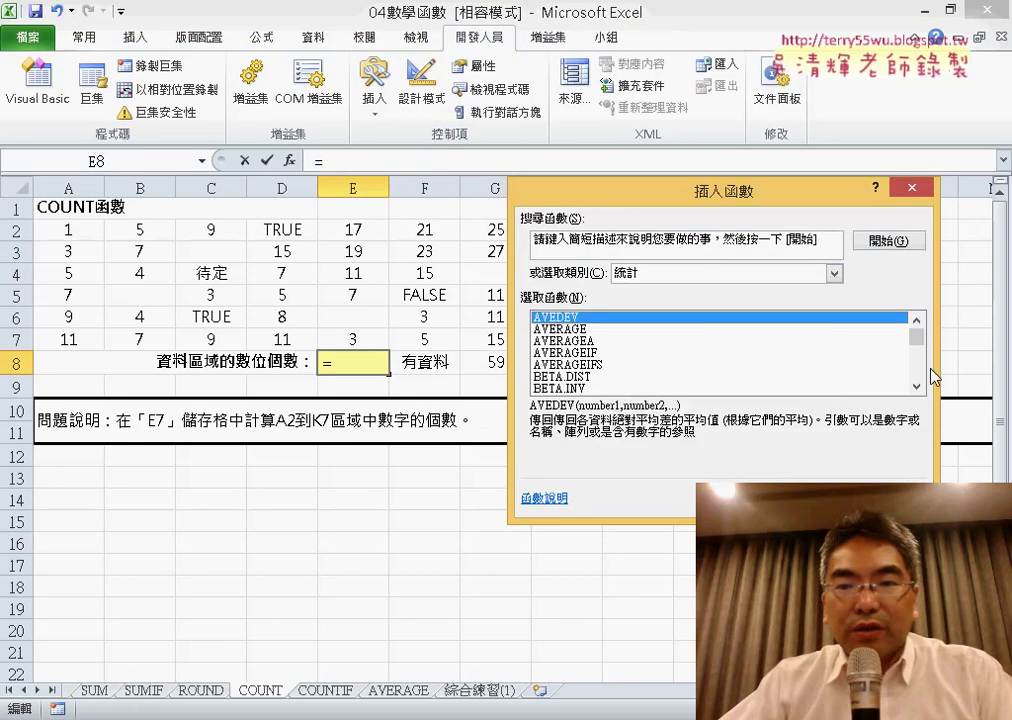
left_click_drag(916, 336, 917, 342)
left_click(916, 320)
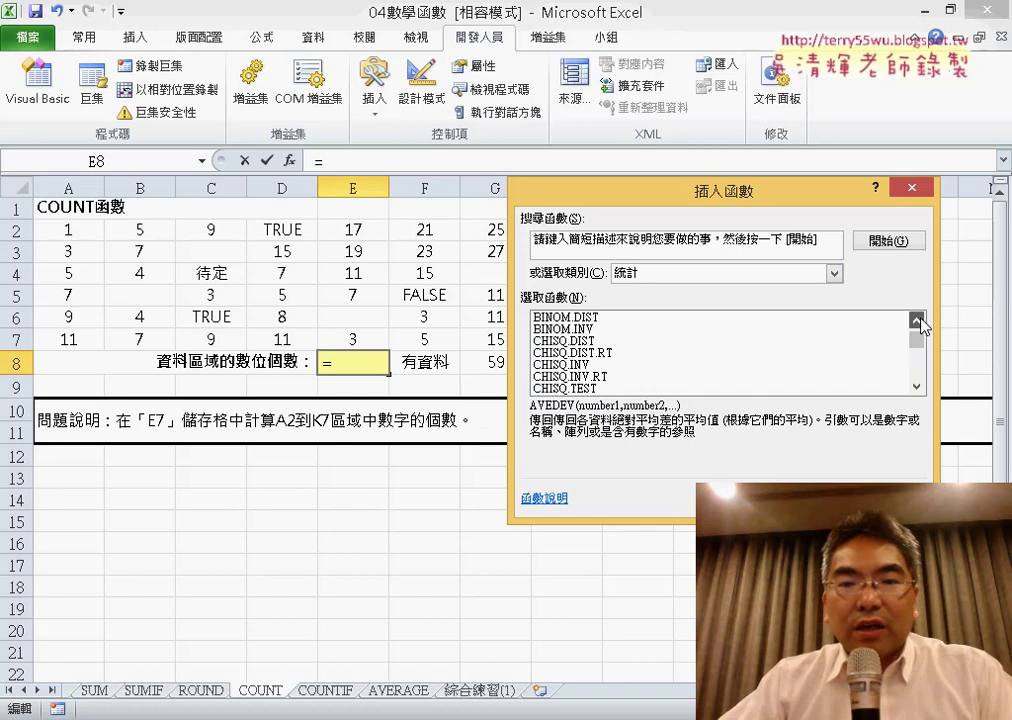
left_click(916, 388)
left_click(916, 388)
left_click(916, 388)
left_click(916, 388)
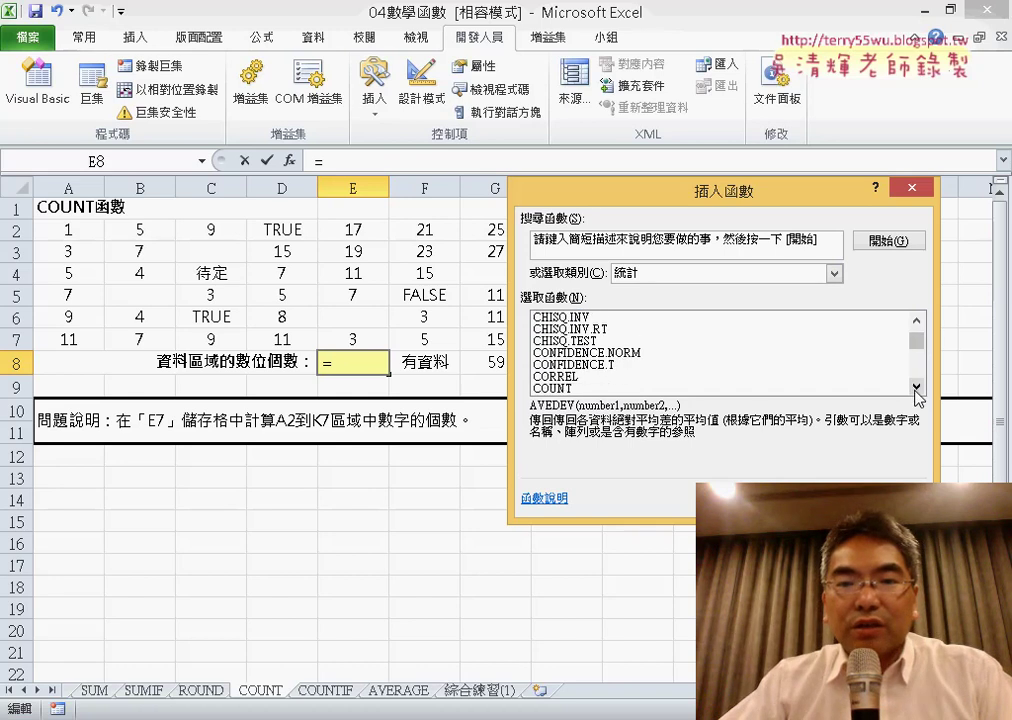
left_click(916, 388)
left_click(606, 377)
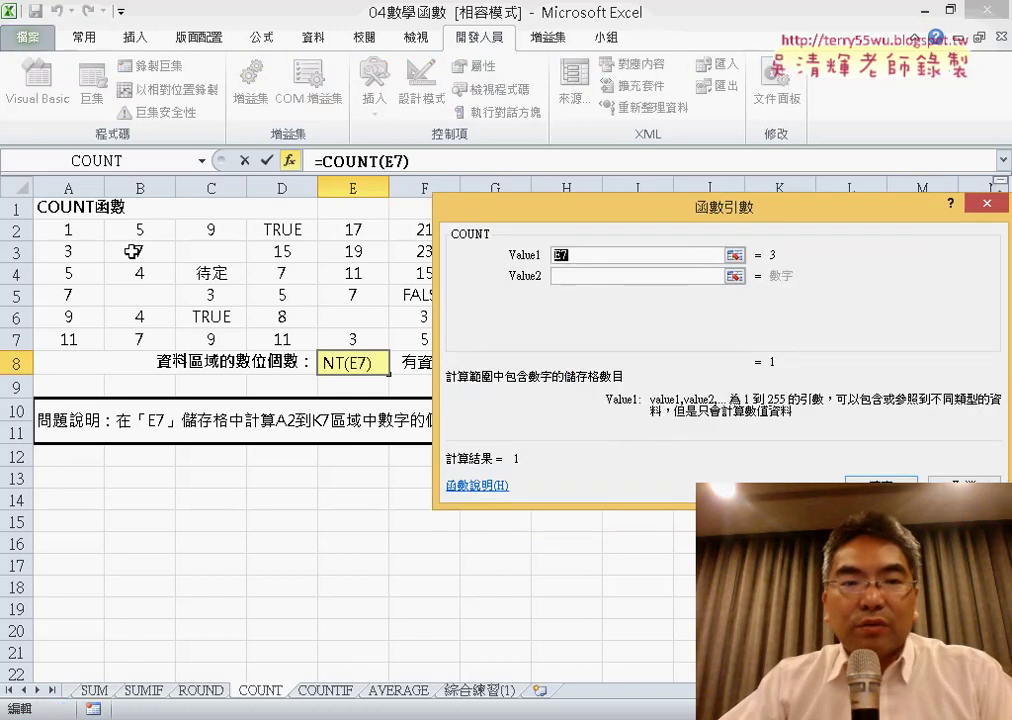
Step: Complete =COUNT(A2:K7), returning 53, then reselect A2:K7 and pick cell E9
left_click_drag(68, 229, 840, 336)
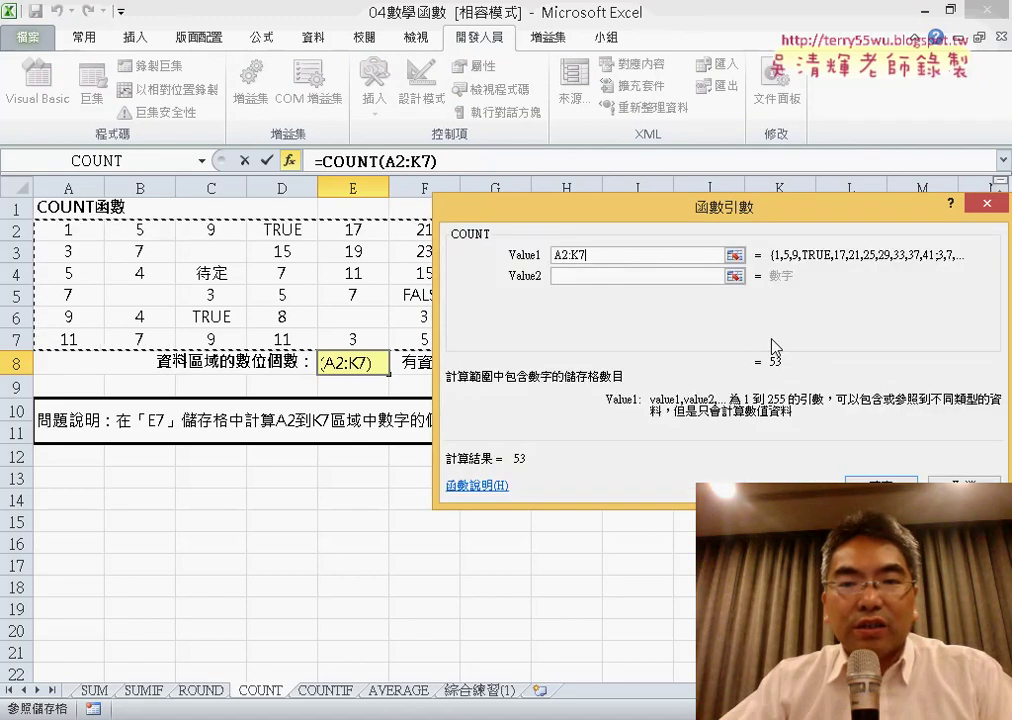
key("Return")
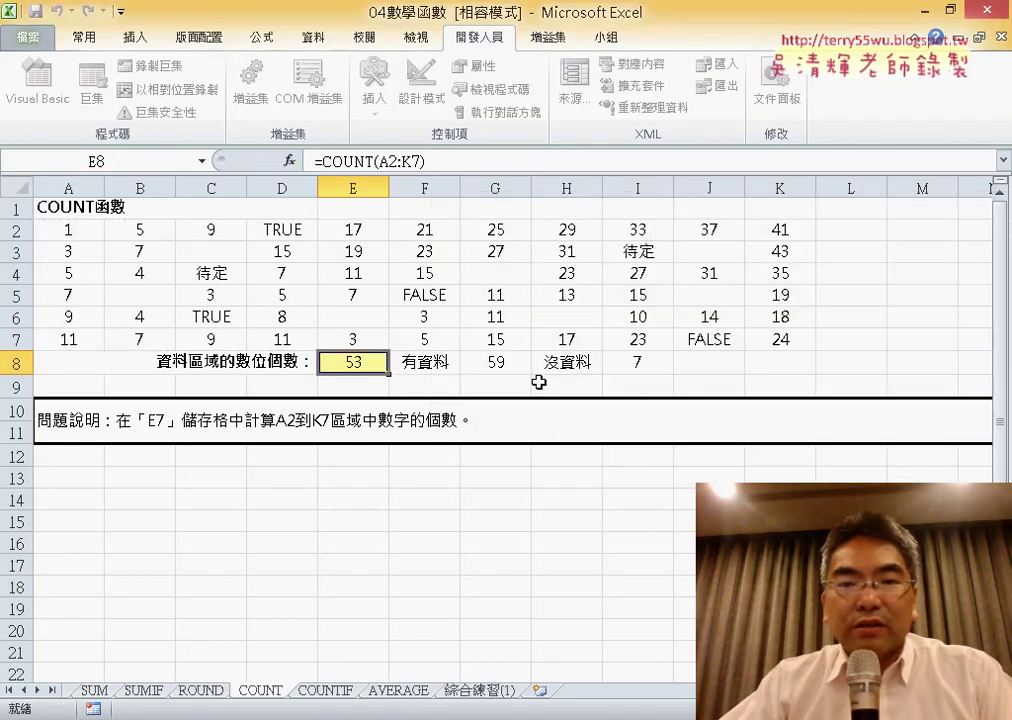
left_click_drag(70, 229, 789, 340)
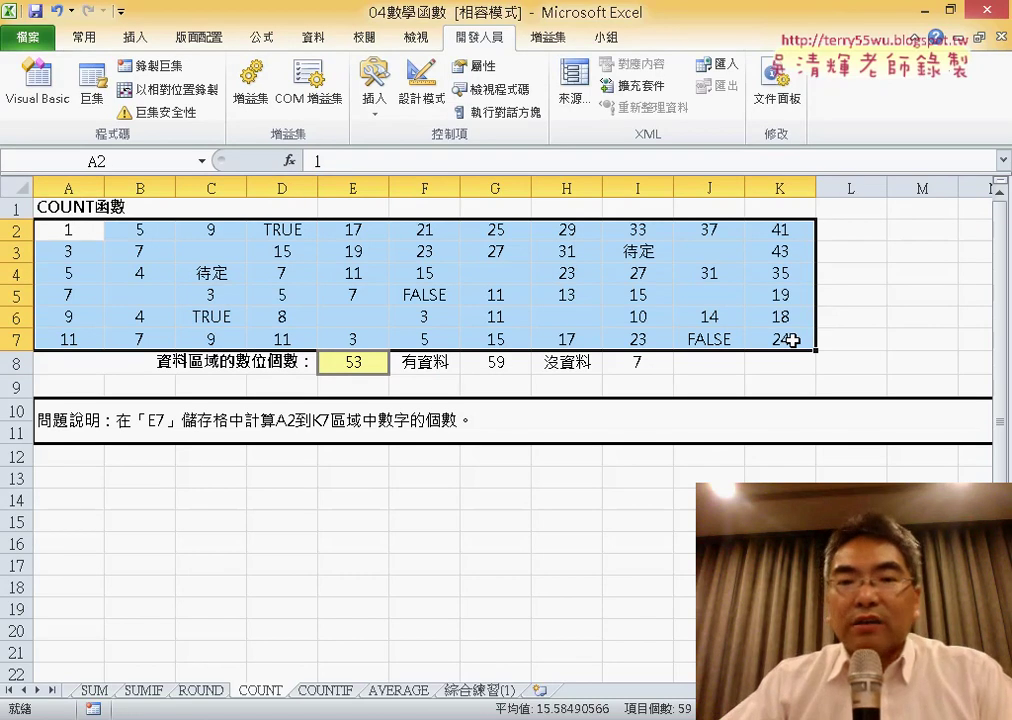
left_click(347, 381)
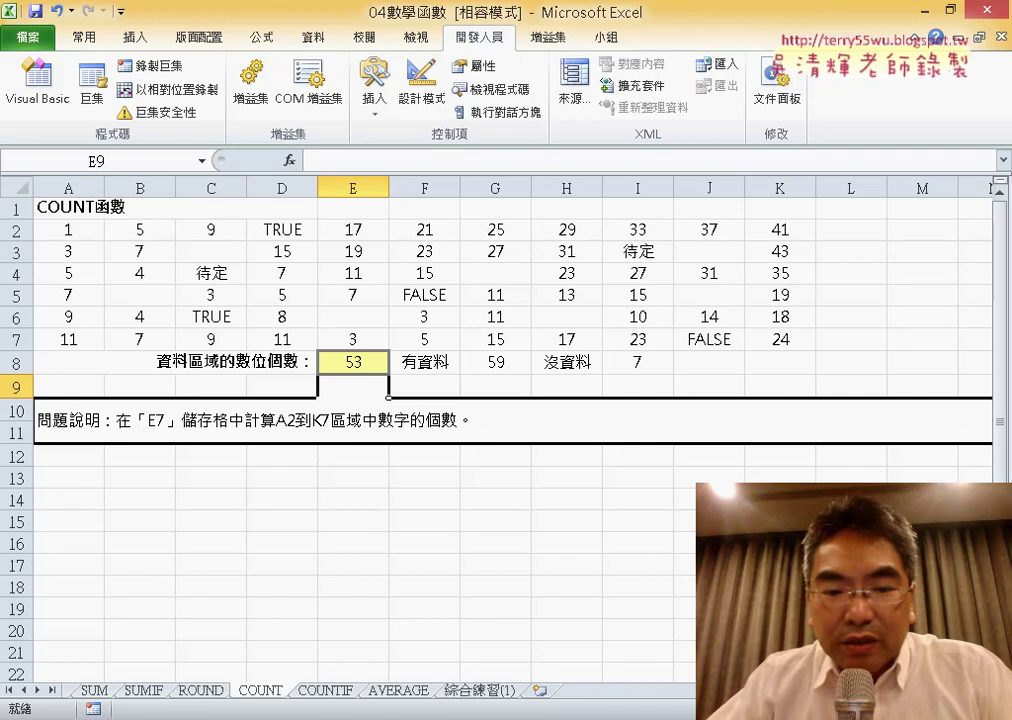
Step: Copy the whole 個數 procedure and paste a duplicate below it
left_click(334, 655)
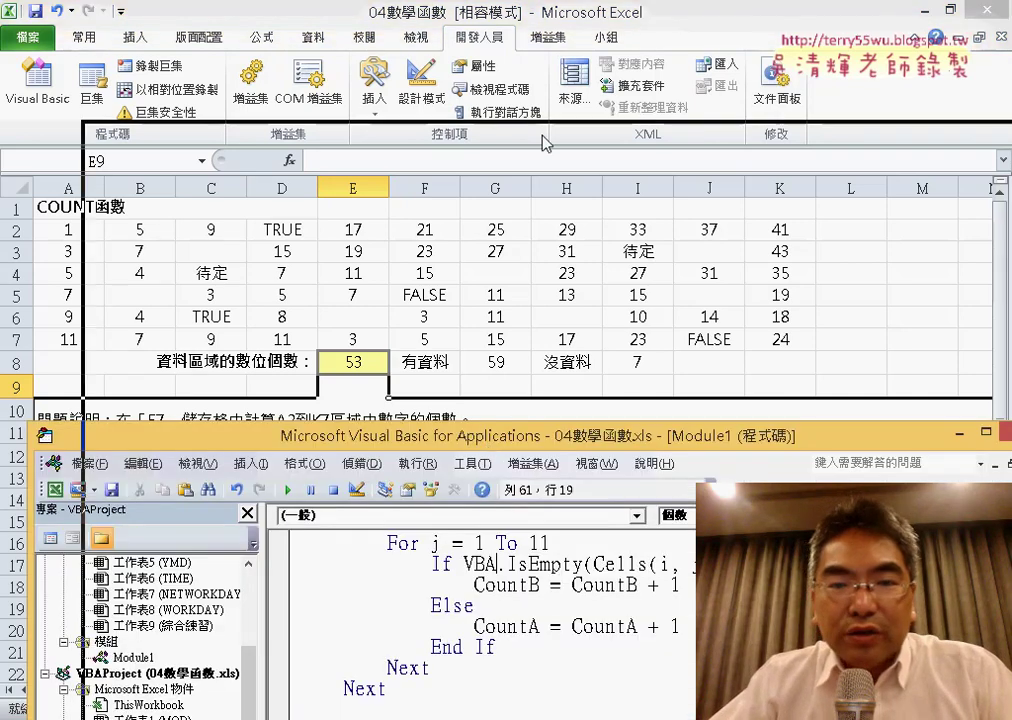
left_click_drag(491, 443, 543, 140)
mouse_move(483, 490)
left_mouse_down()
mouse_move(365, 632)
mouse_move(355, 531)
left_mouse_up()
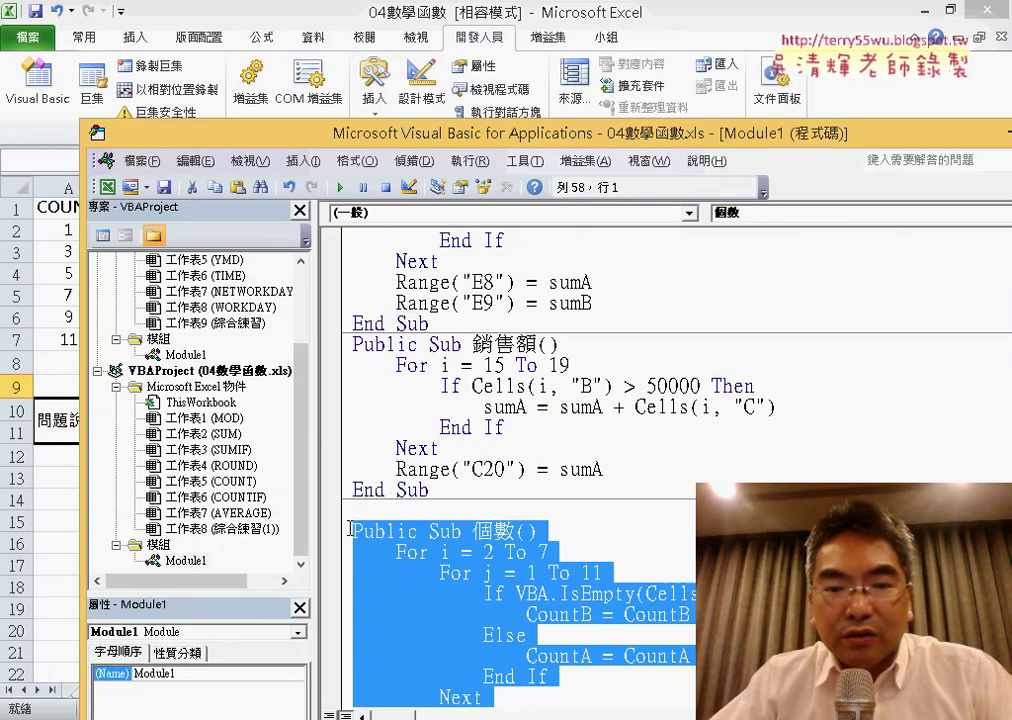
scroll(507, 647, "down", 4)
key("ctrl+c")
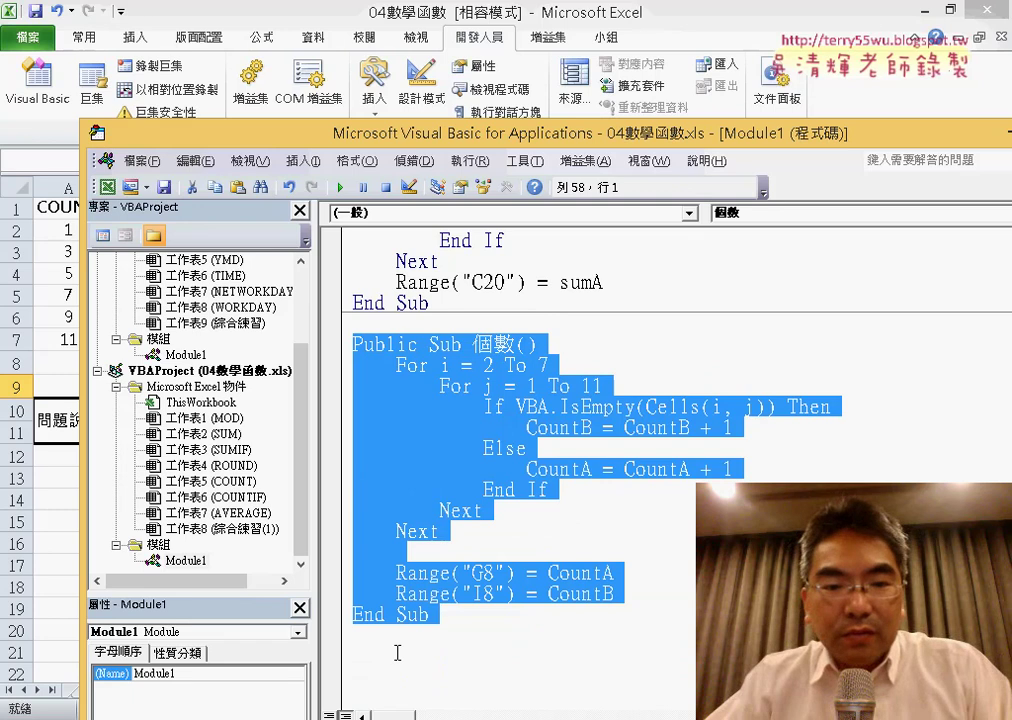
left_click(391, 648)
key("ctrl+v")
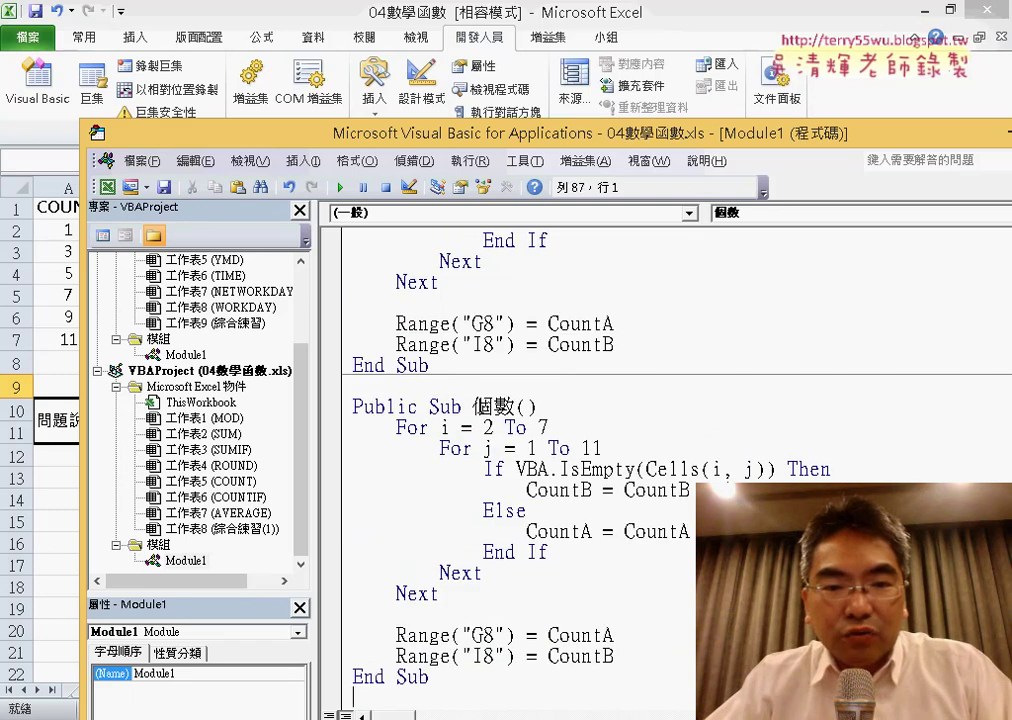
Step: Rename the duplicate to 數字個數 and delete its Else branch
double_click(490, 406)
type("ㄕㄨ")
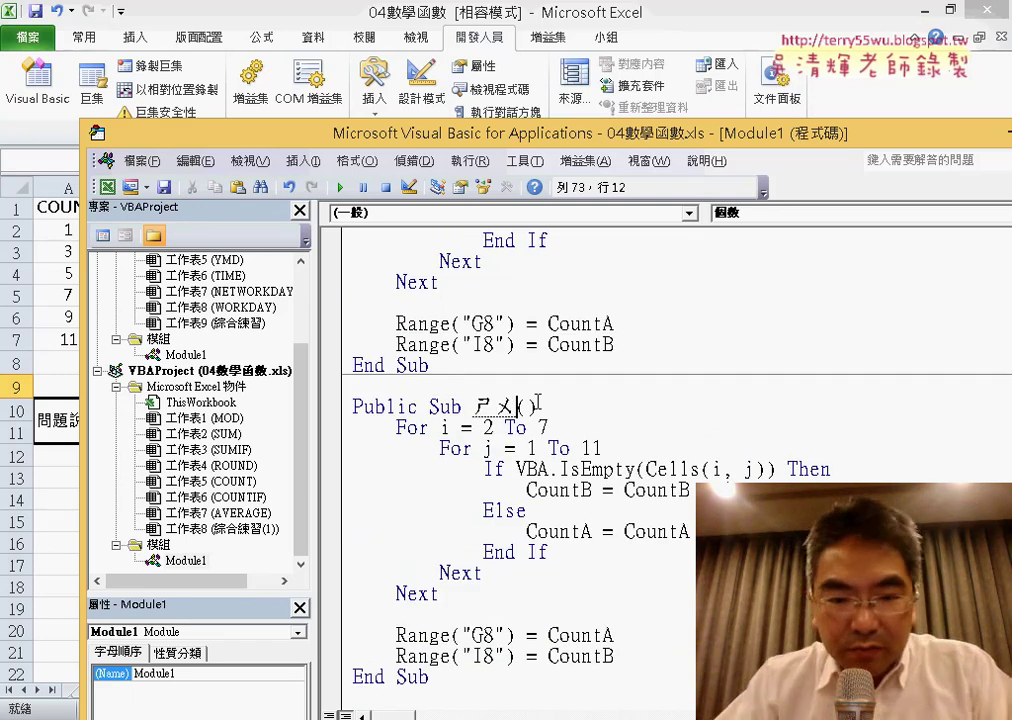
type("4")
type("字個數")
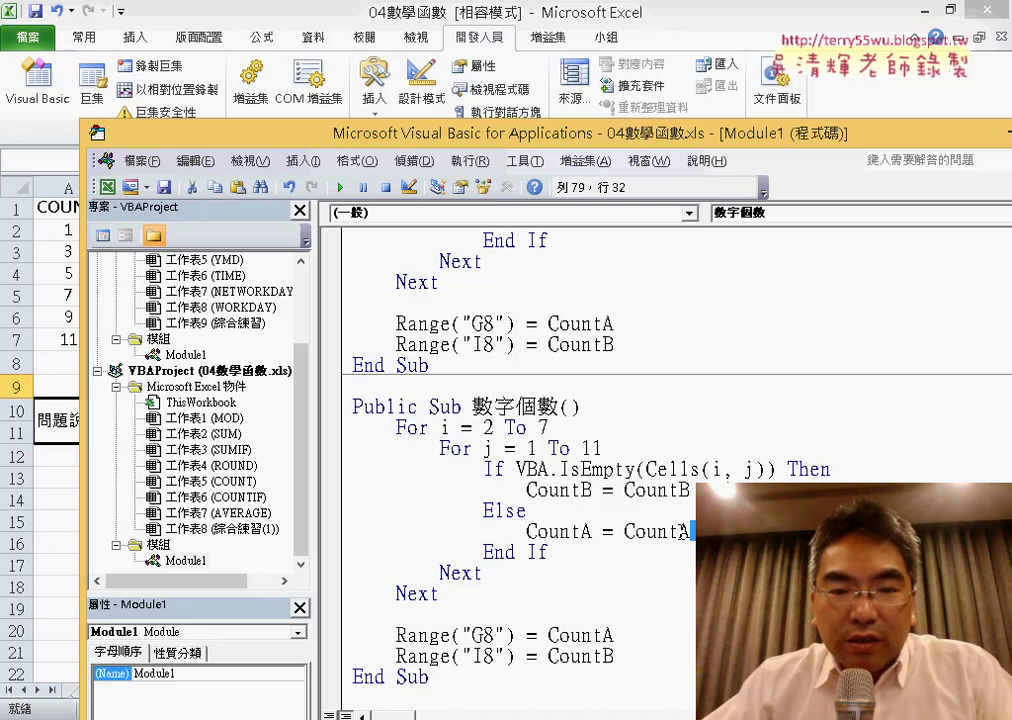
left_click_drag(352, 510, 690, 531)
key("Delete")
key("BackSpace")
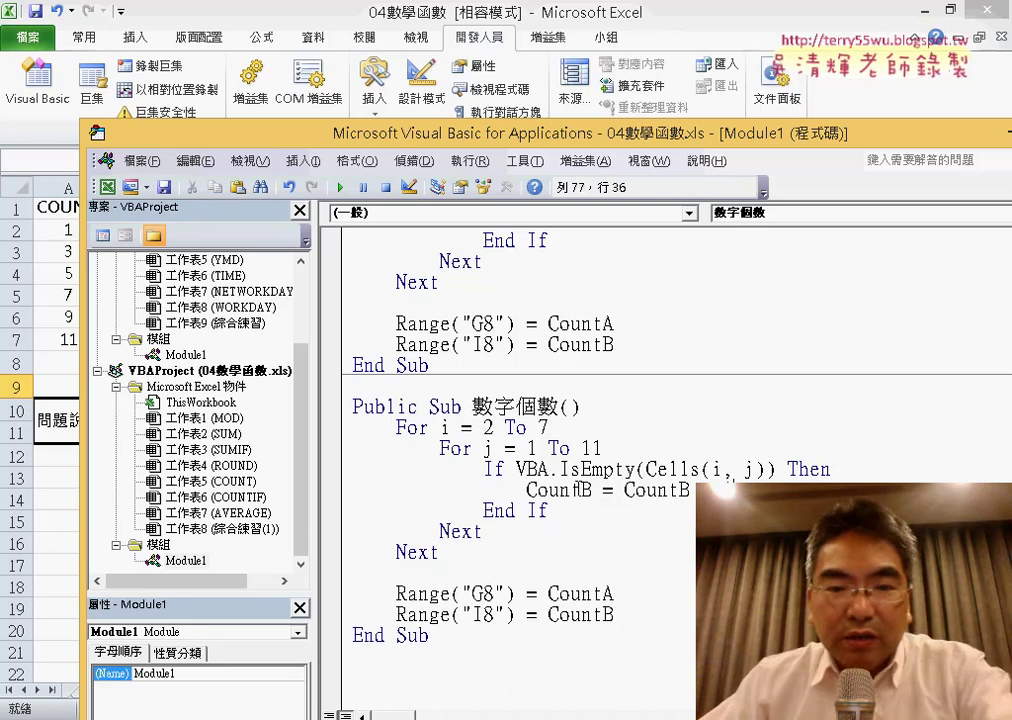
Step: Replace the IsEmpty check with VBA.IsNumeric on Cells(i, j)
left_click_drag(549, 468, 635, 468)
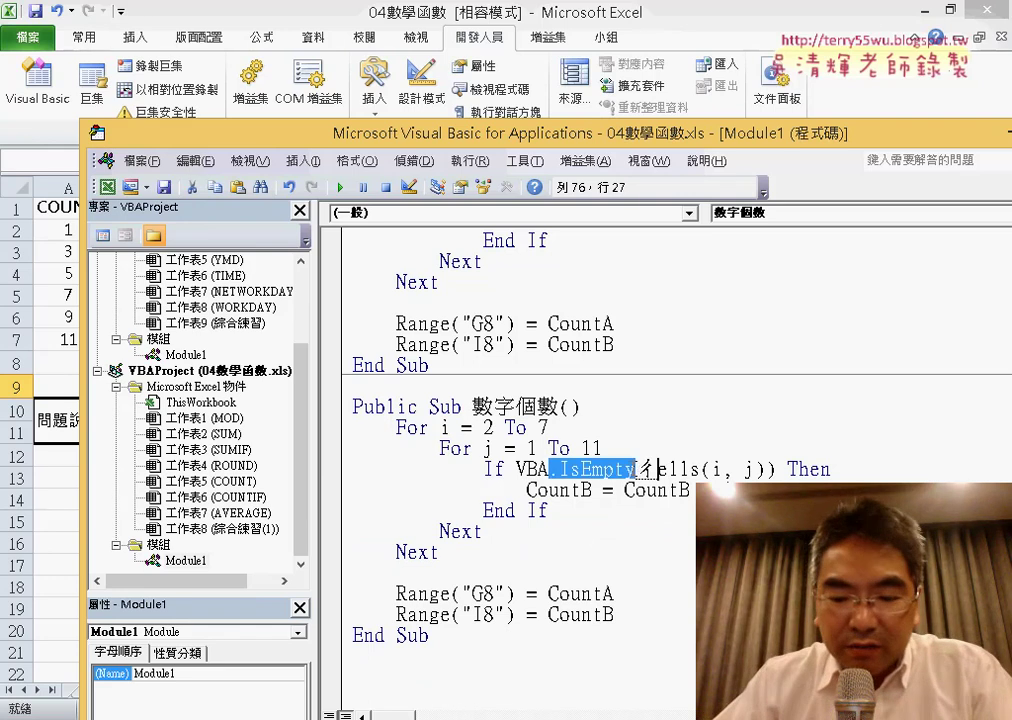
type(".is")
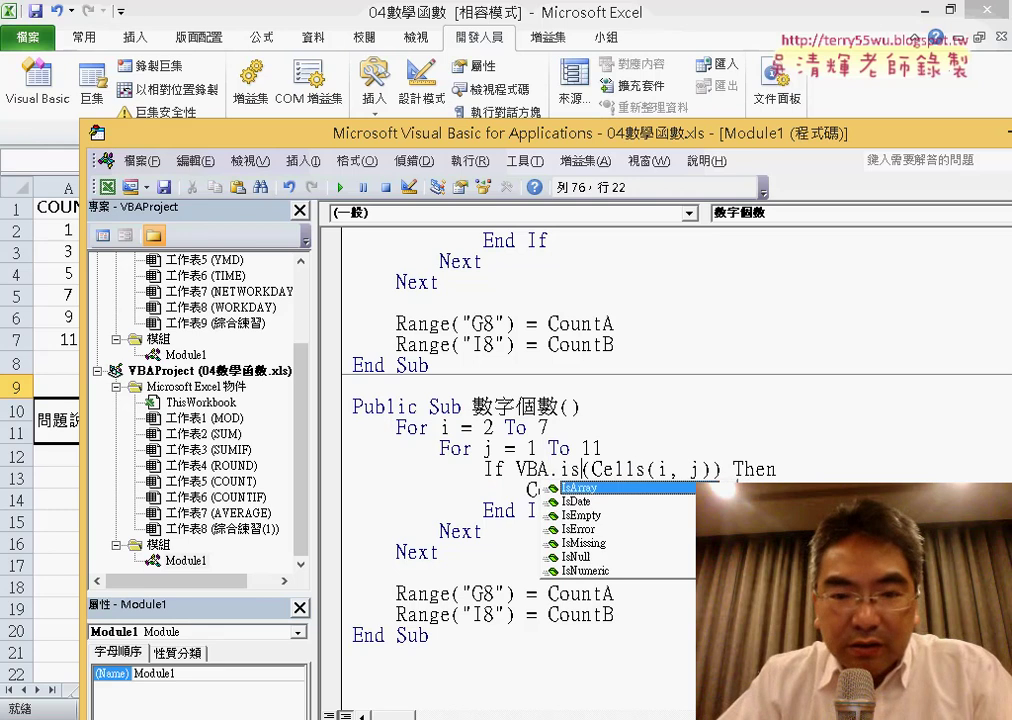
key("Down")
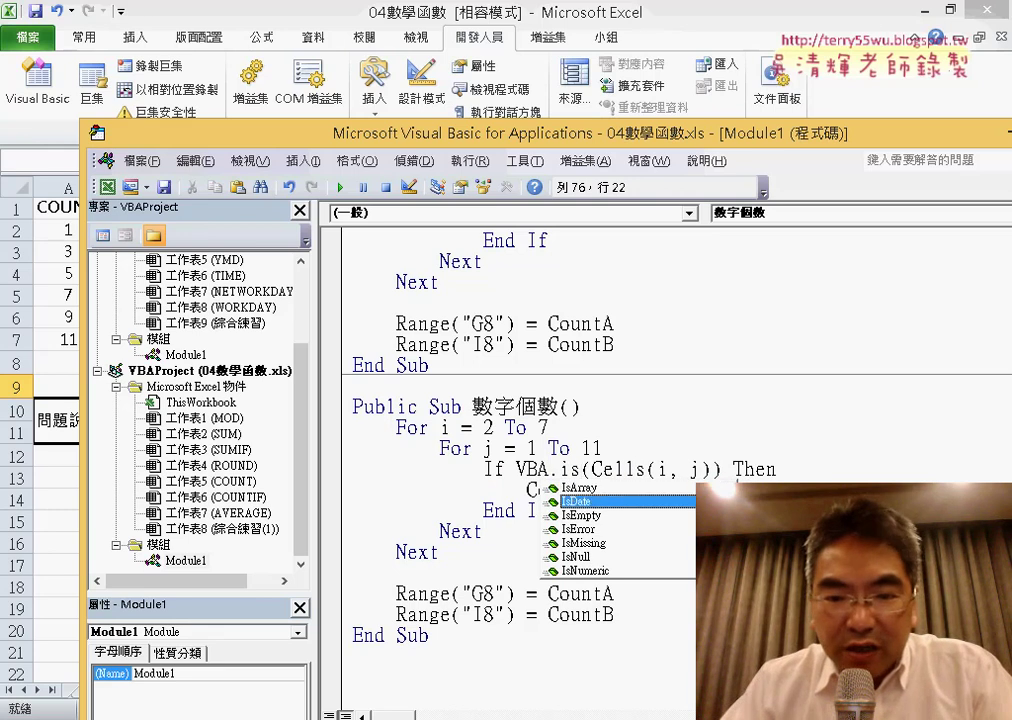
key("Down")
key("Down")
key("Down")
key("Down")
key("Down")
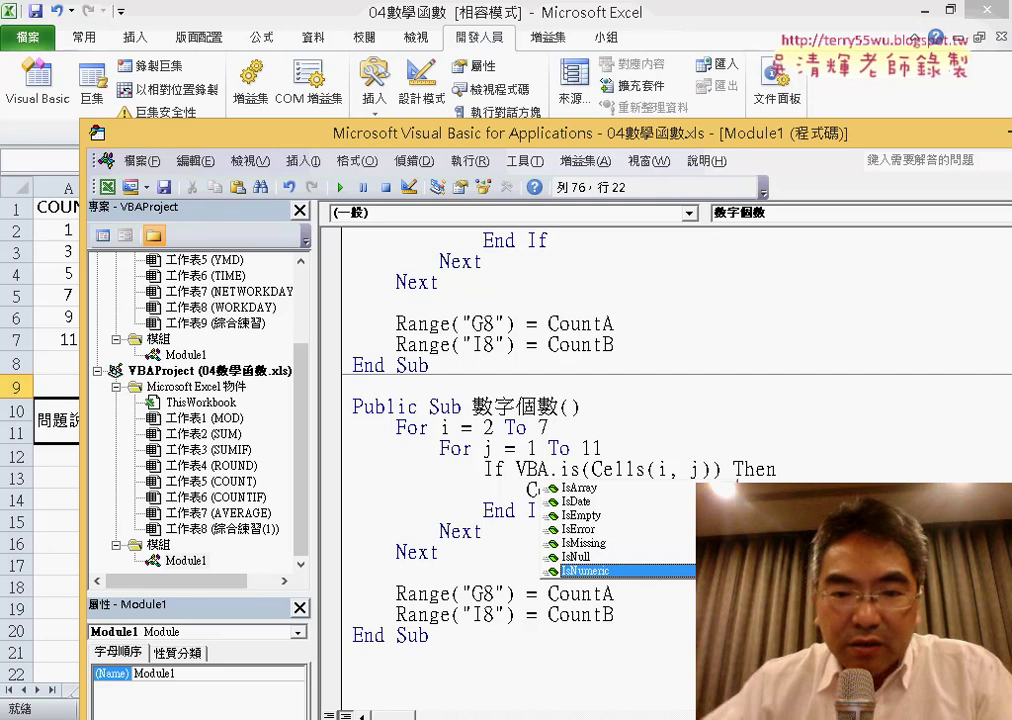
key("Tab")
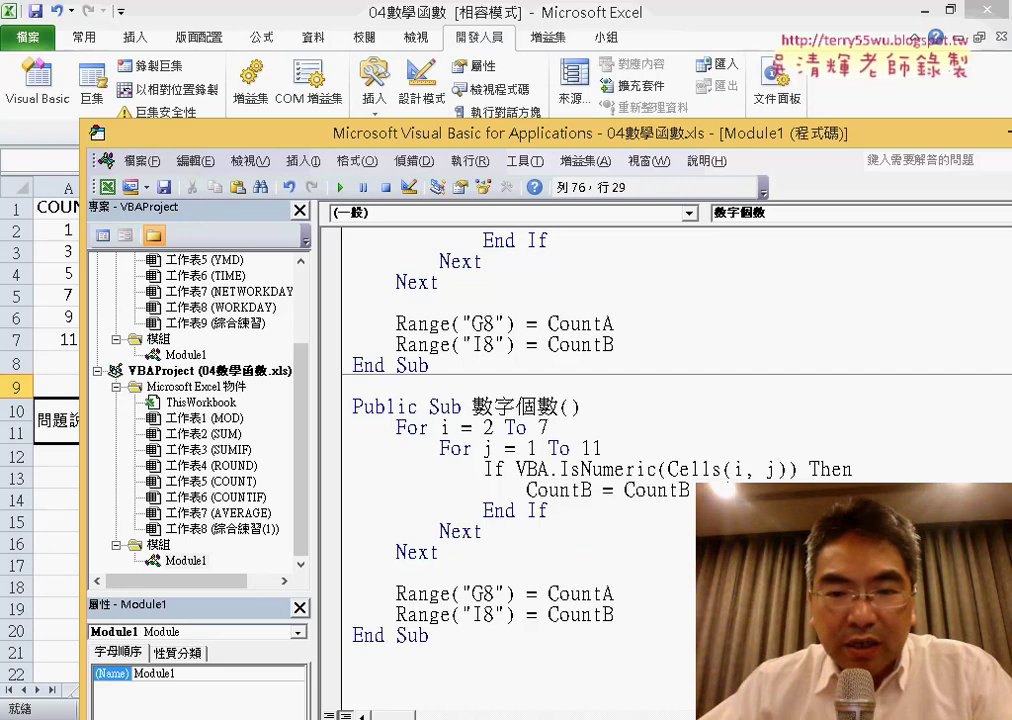
left_click_drag(787, 468, 669, 468)
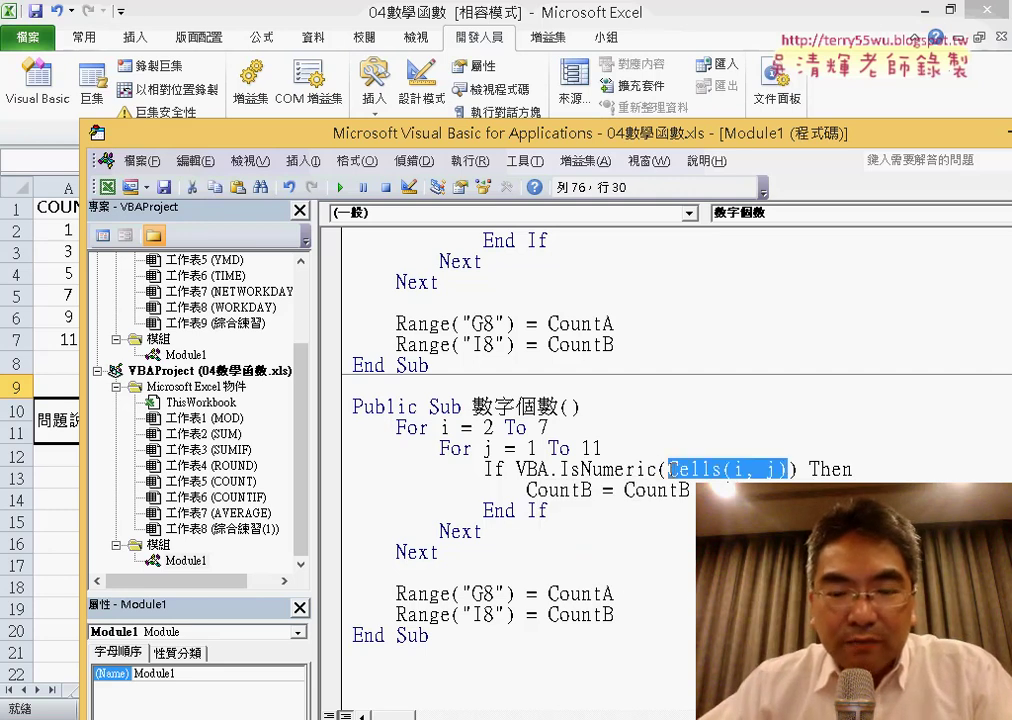
Step: Change the output line to Range("E9") = Count
left_click_drag(615, 594, 274, 594)
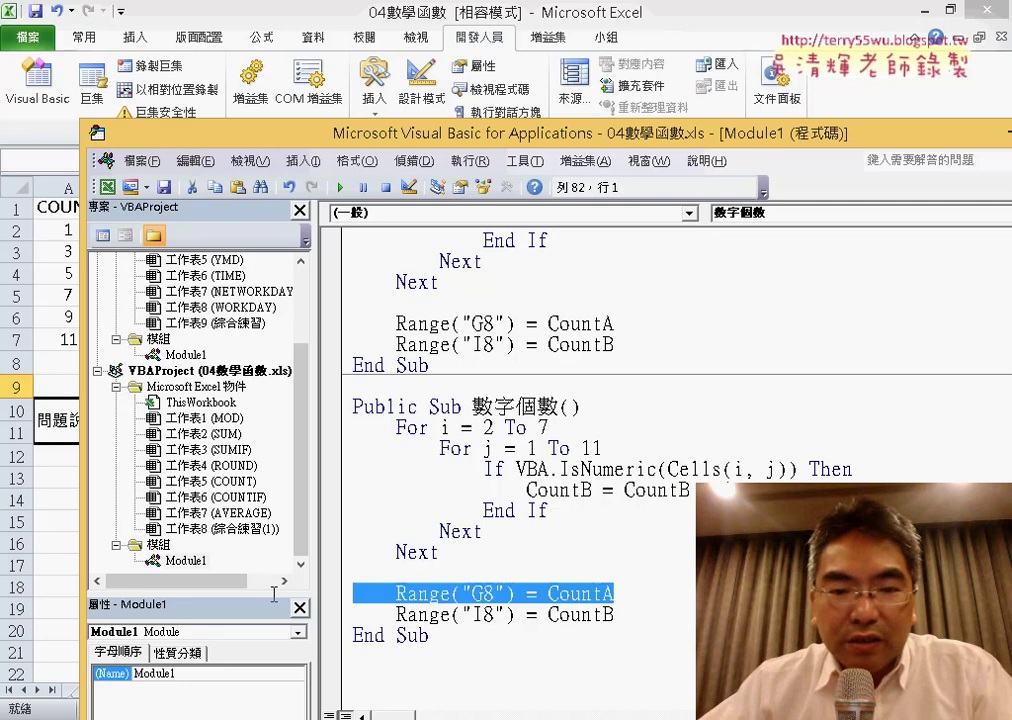
left_click_drag(384, 135, 393, 566)
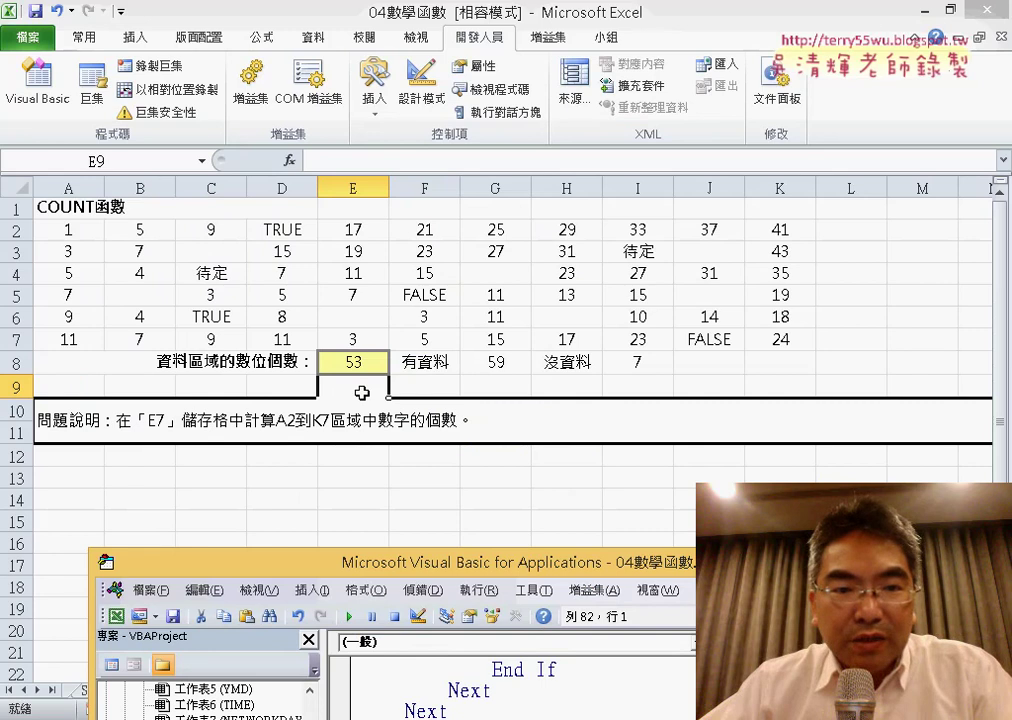
left_click_drag(420, 562, 422, 75)
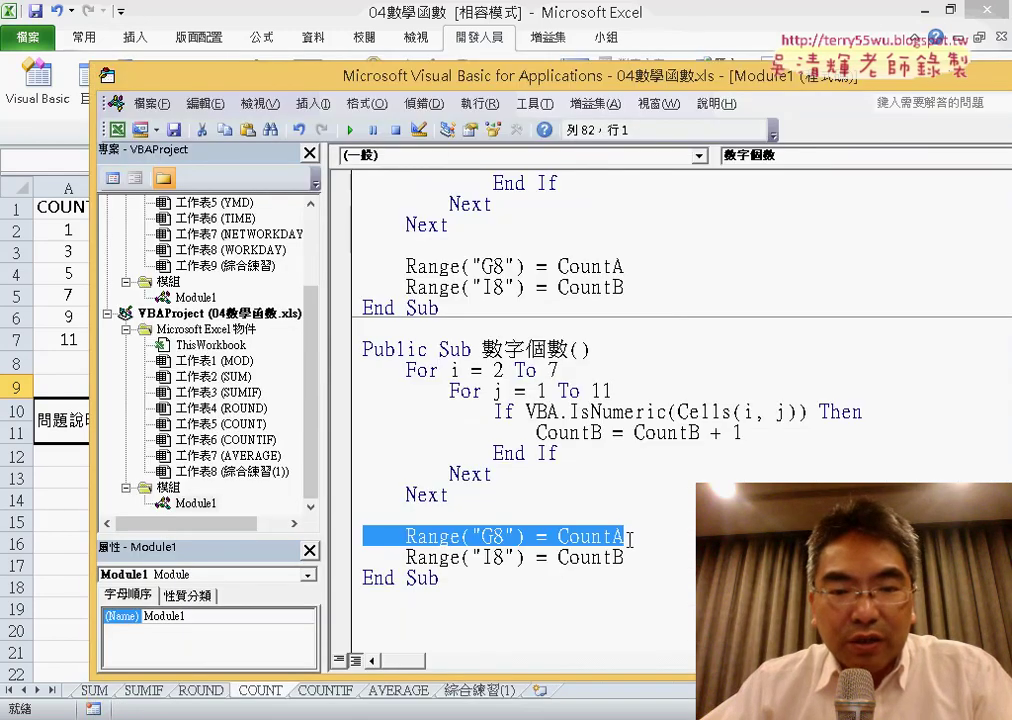
left_click(498, 532)
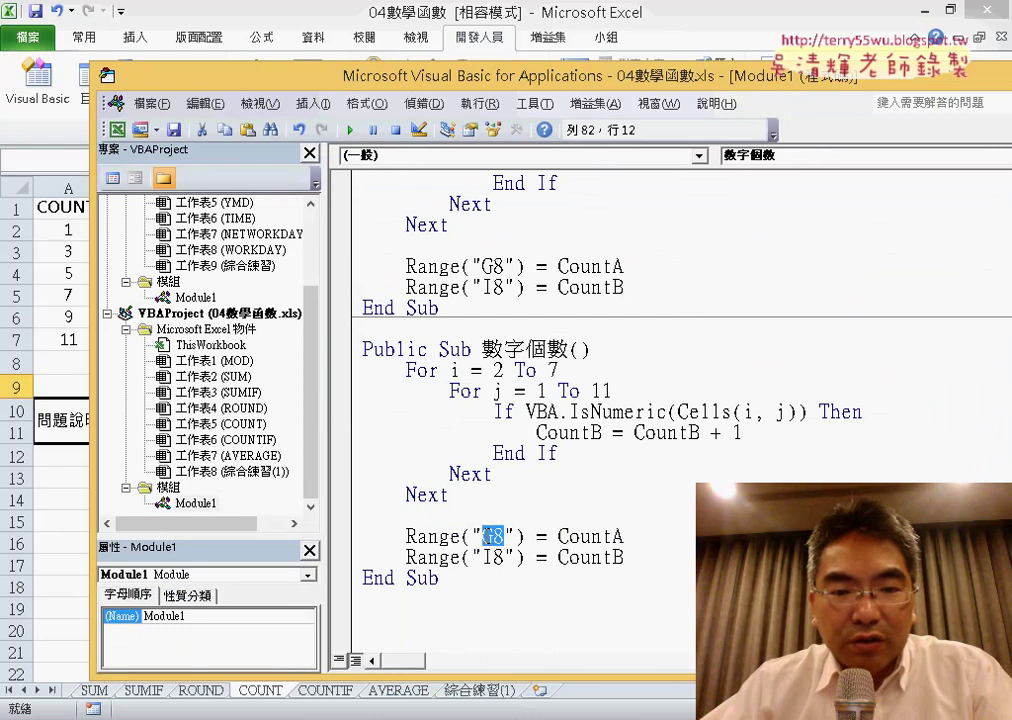
type("E")
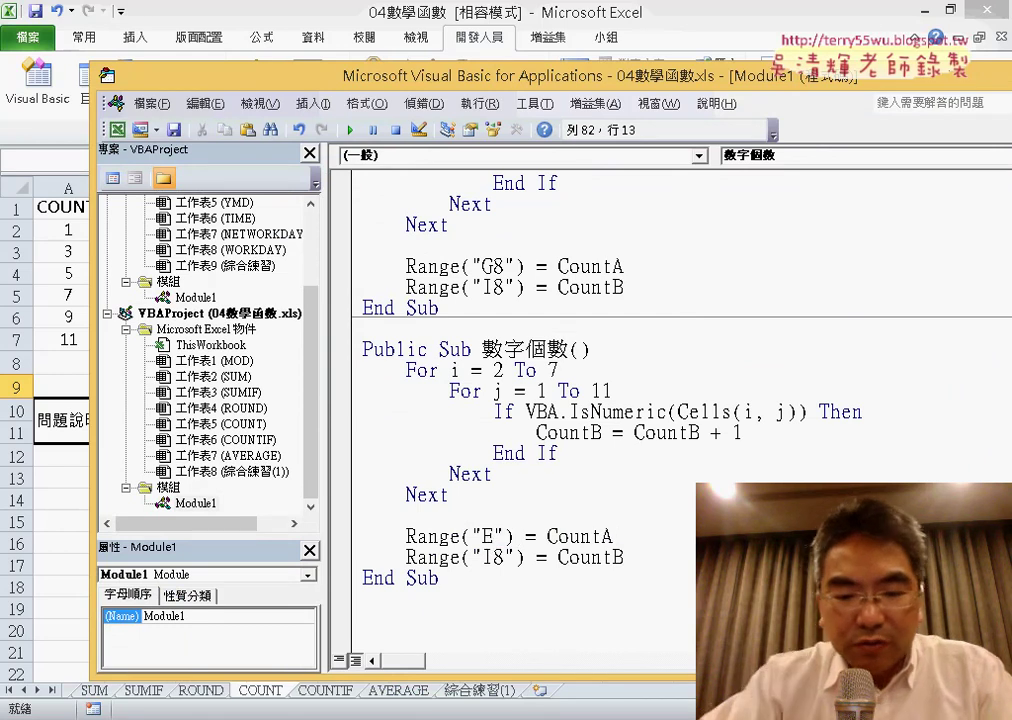
type("9")
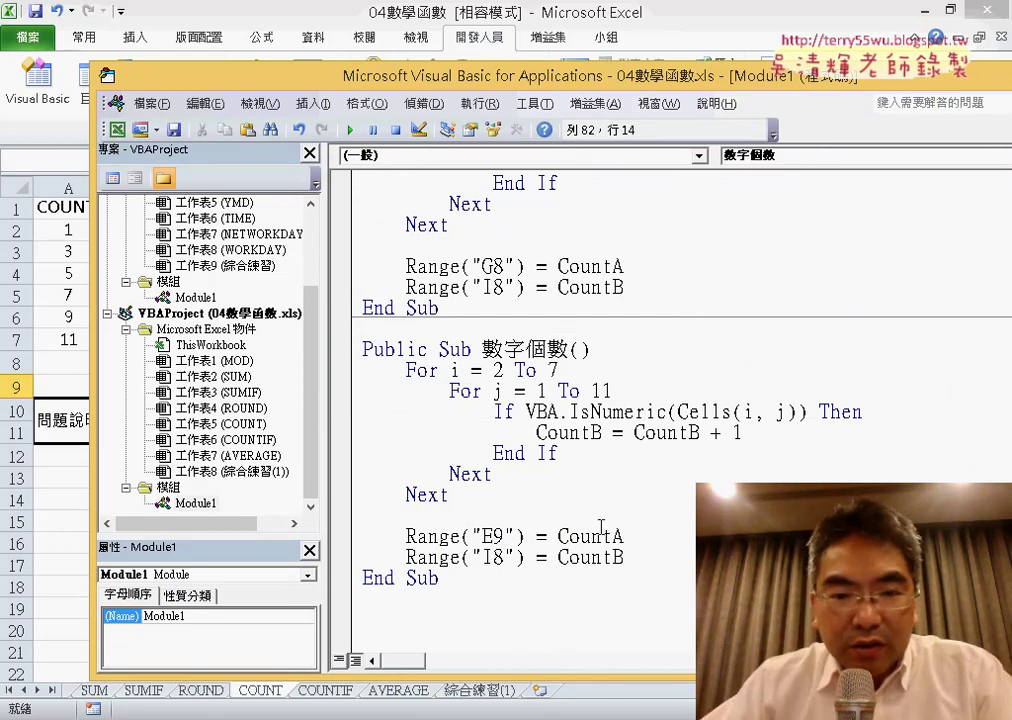
left_click(601, 527)
key("shift+Right")
key("Delete")
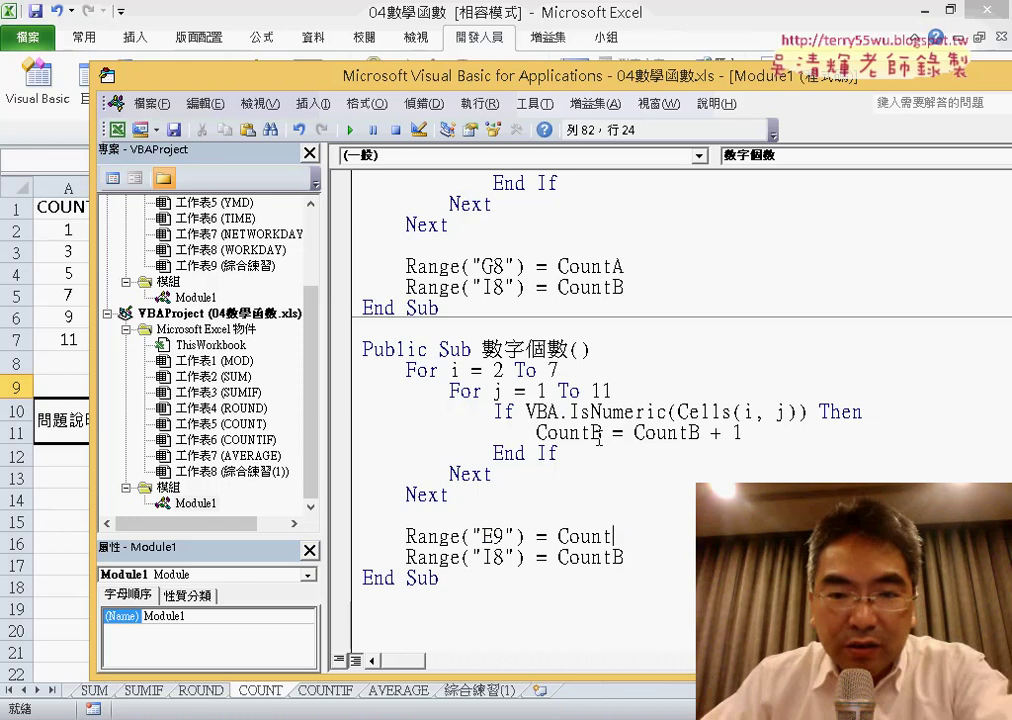
Step: Rename the CountB counter to Count and delete the Range("I8") output line
left_click_drag(589, 433, 600, 433)
key("Delete")
left_click(680, 432)
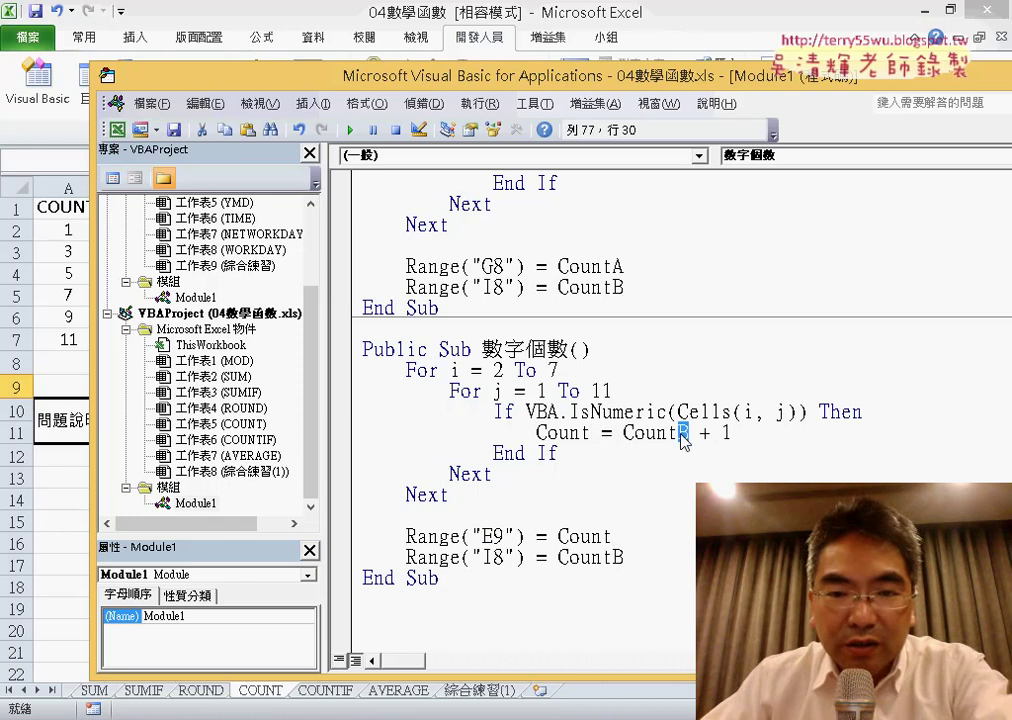
key("Delete")
left_click_drag(624, 557, 325, 557)
key("Delete")
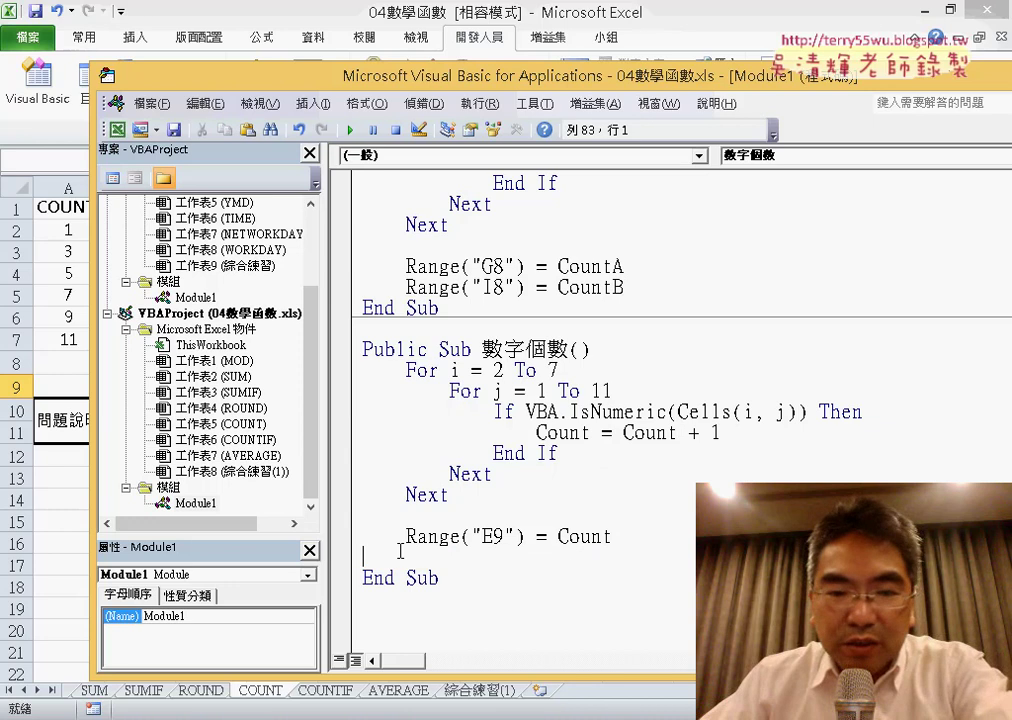
key("BackSpace")
left_click(362, 599)
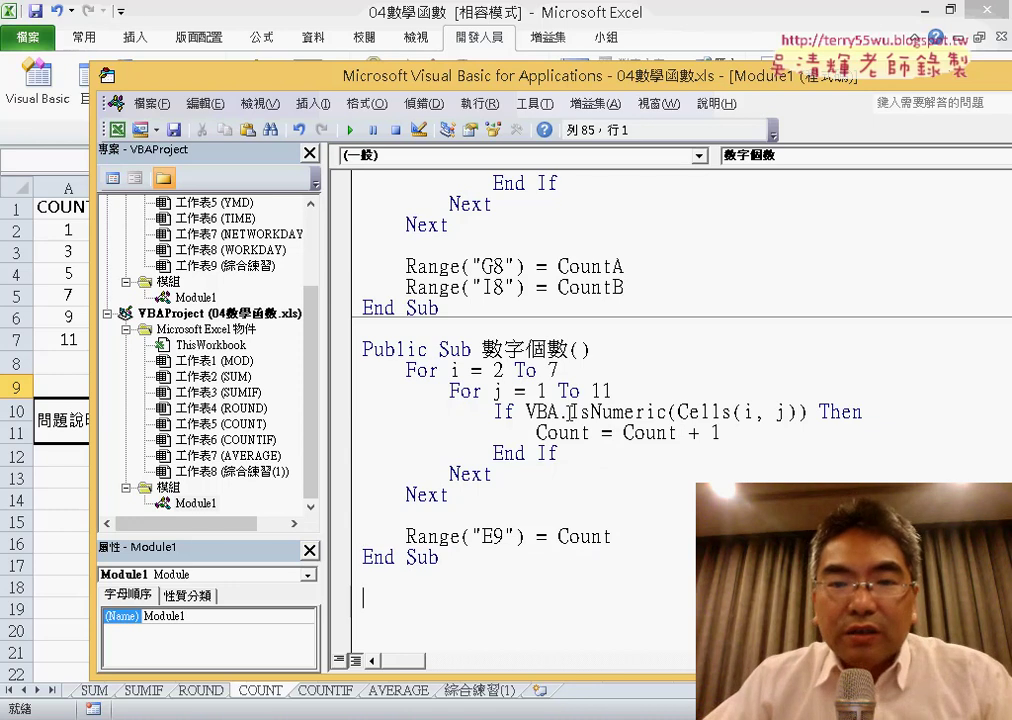
left_click_drag(570, 411, 661, 412)
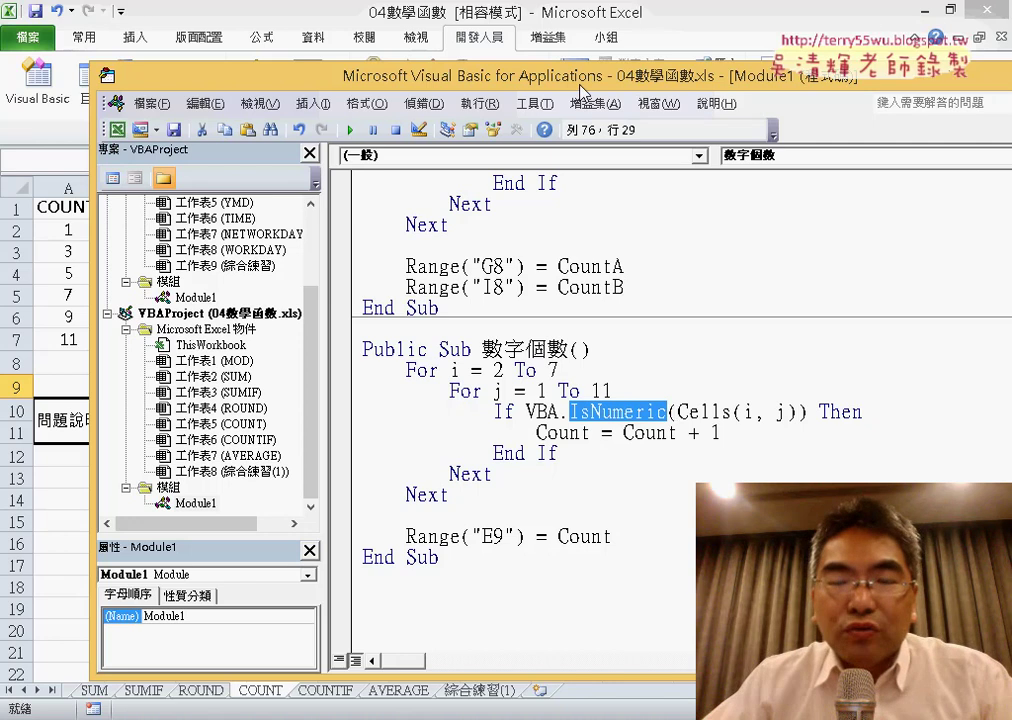
left_click_drag(585, 75, 673, 482)
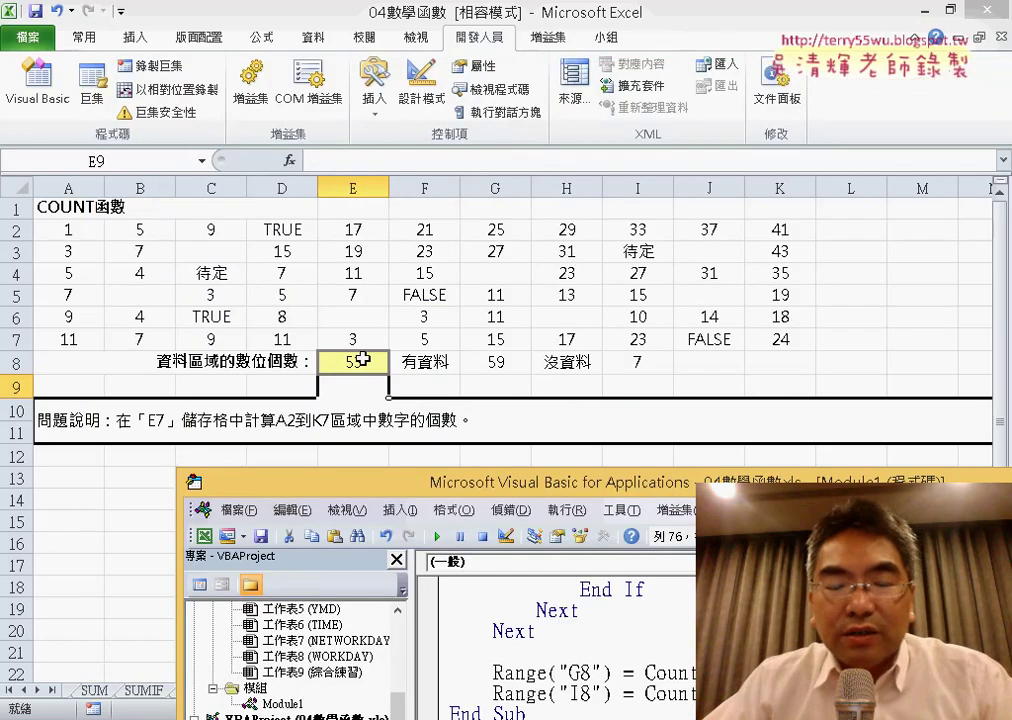
Step: Set a breakpoint before the E9 write and run 數字個數 through to completion
left_click_drag(465, 489, 684, 44)
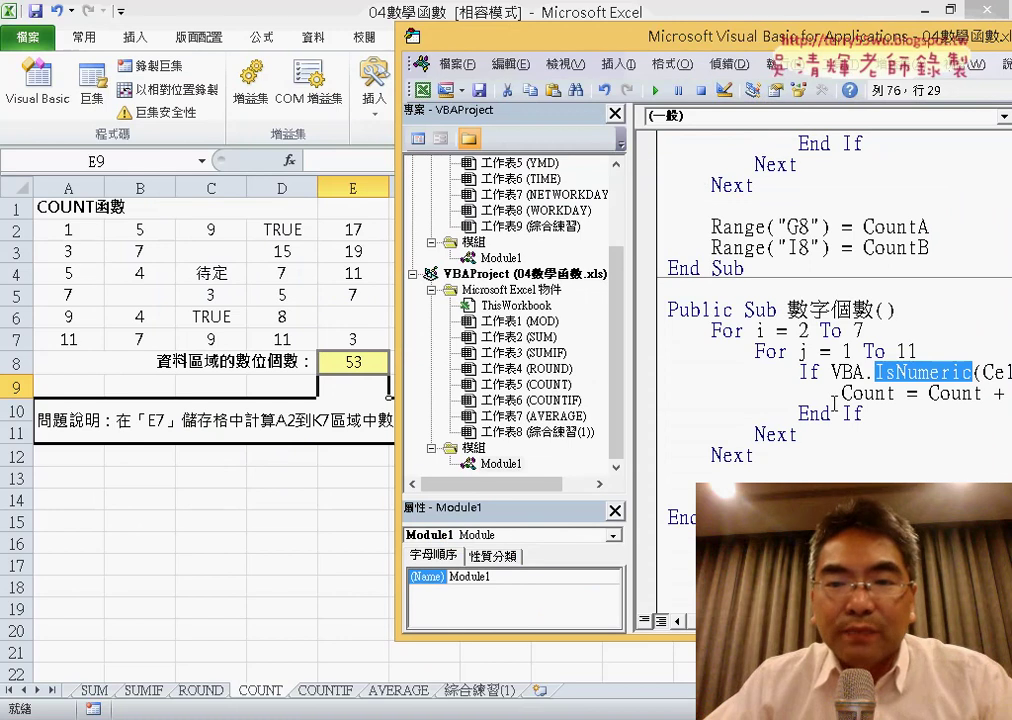
left_click(832, 408)
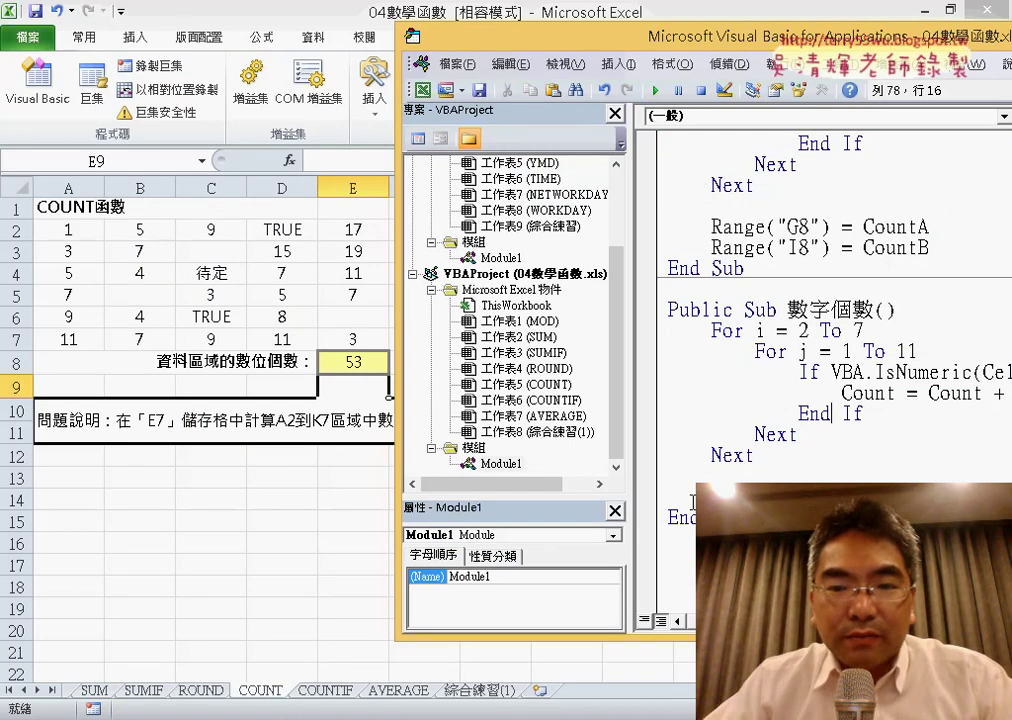
left_click(648, 494)
left_click(659, 90)
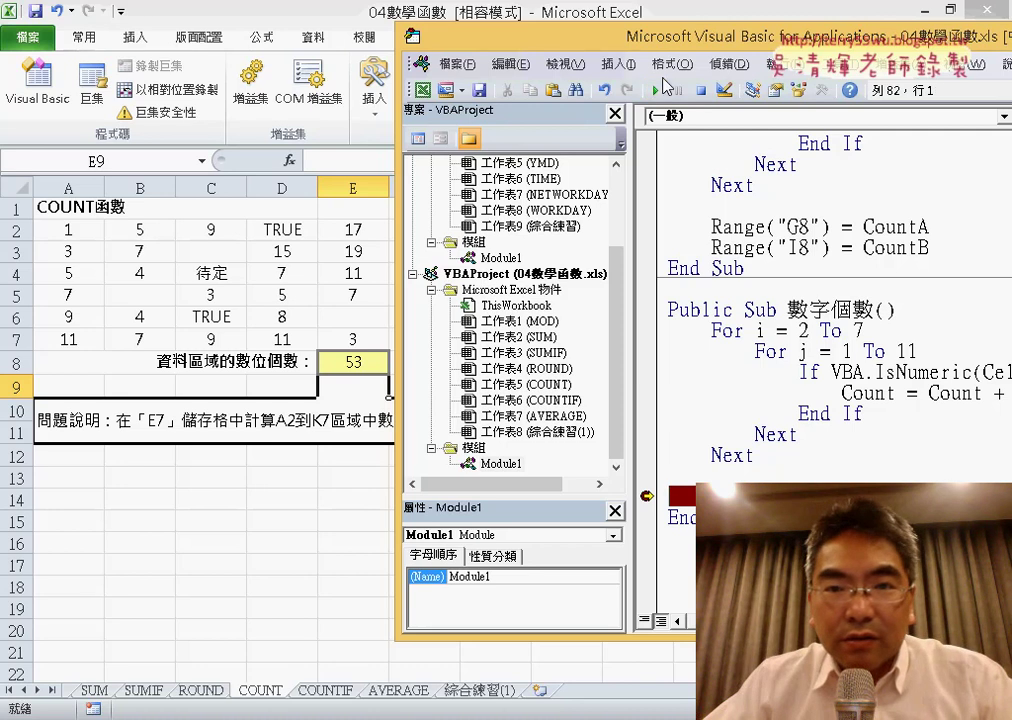
left_click(657, 90)
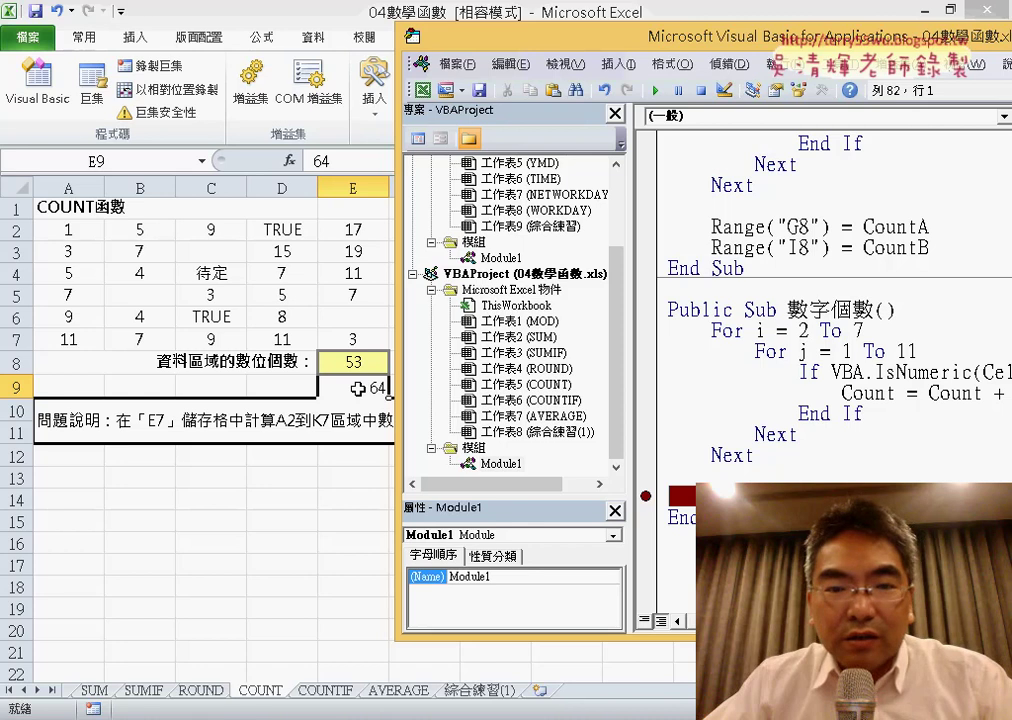
Step: Compare the macro's 64 in E9 against =COUNT(A2:K7)'s 53 in E8
left_click(357, 389)
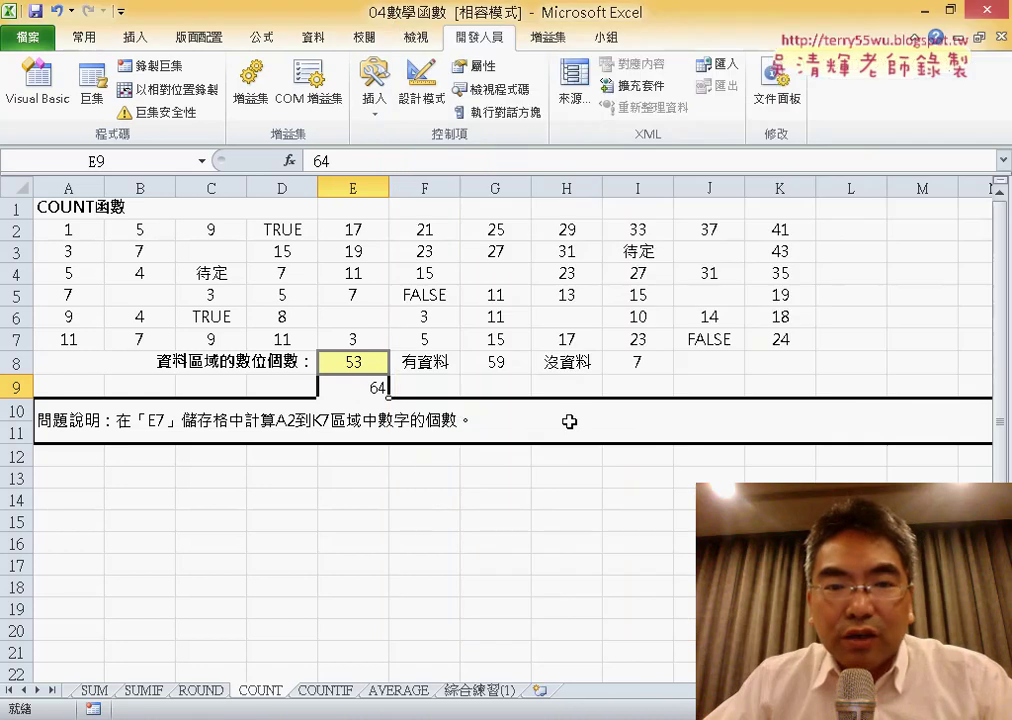
left_click(366, 364)
left_click(367, 387)
left_click(365, 366)
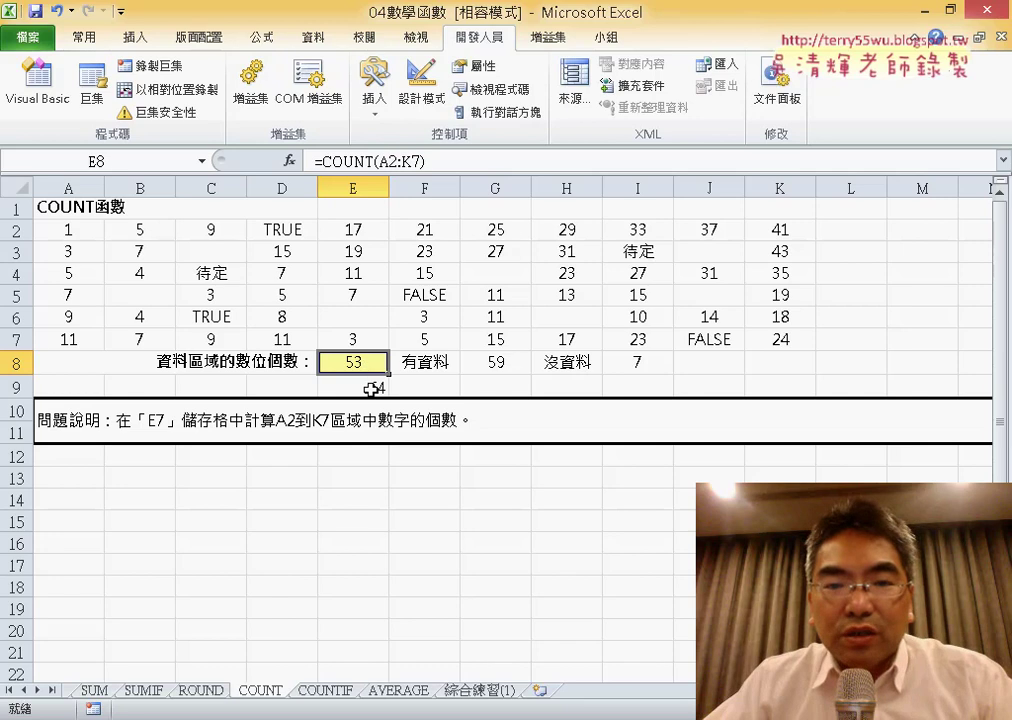
left_click(372, 386)
left_click(369, 363)
left_click(372, 387)
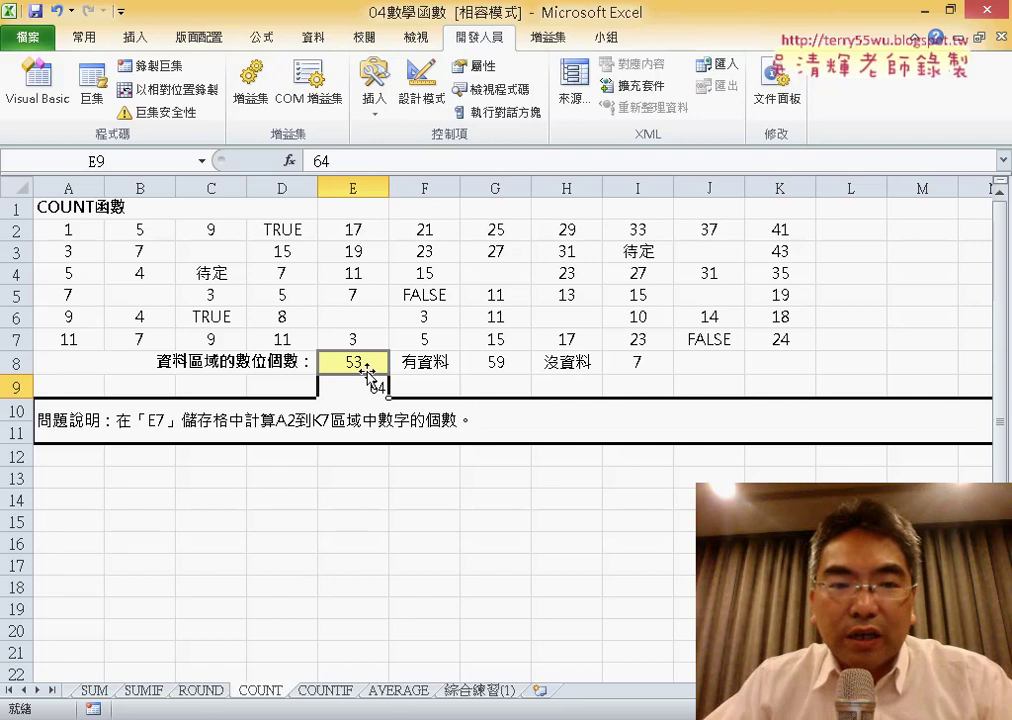
left_click(367, 366)
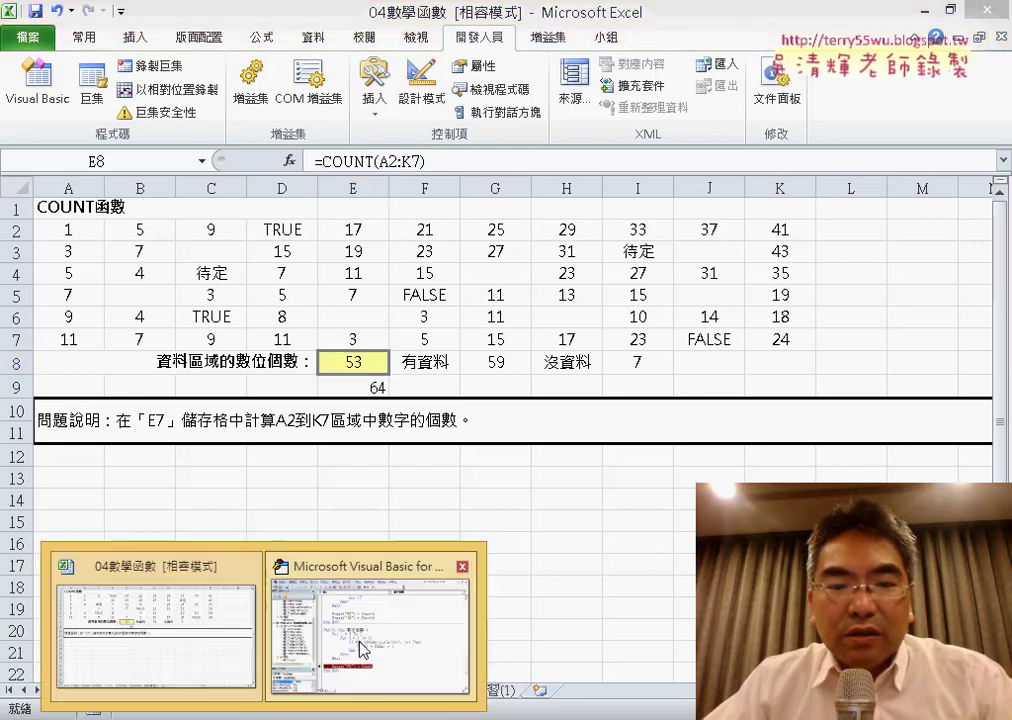
Step: Point out empty cell C3 and highlight the added And Cells(i, j) <> "" condition
left_click(364, 650)
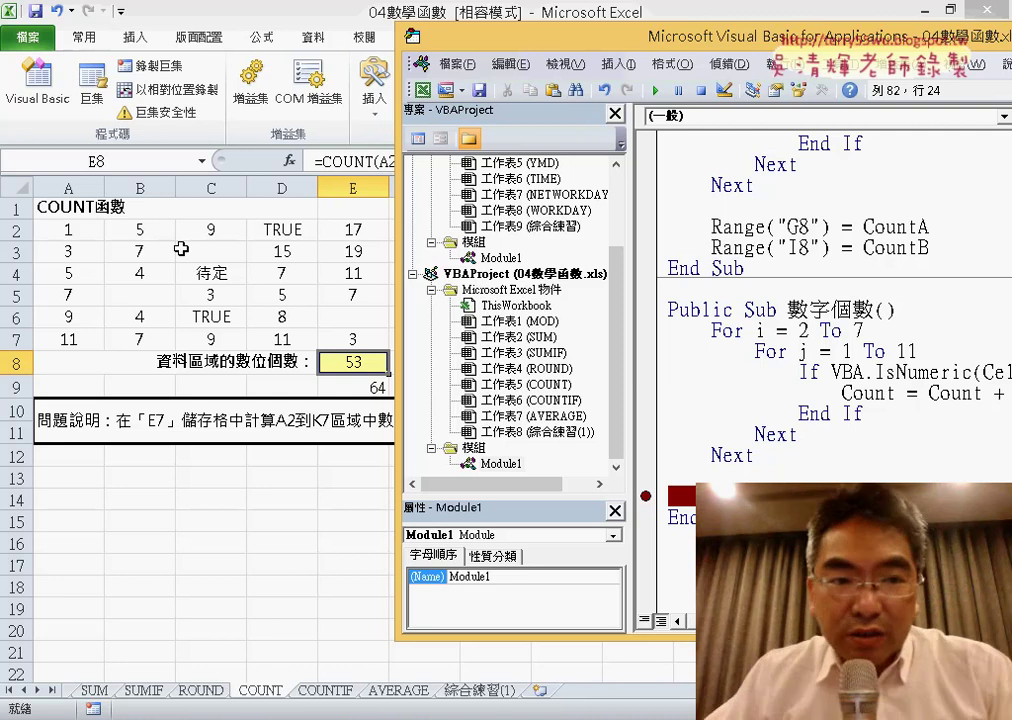
left_click(235, 250)
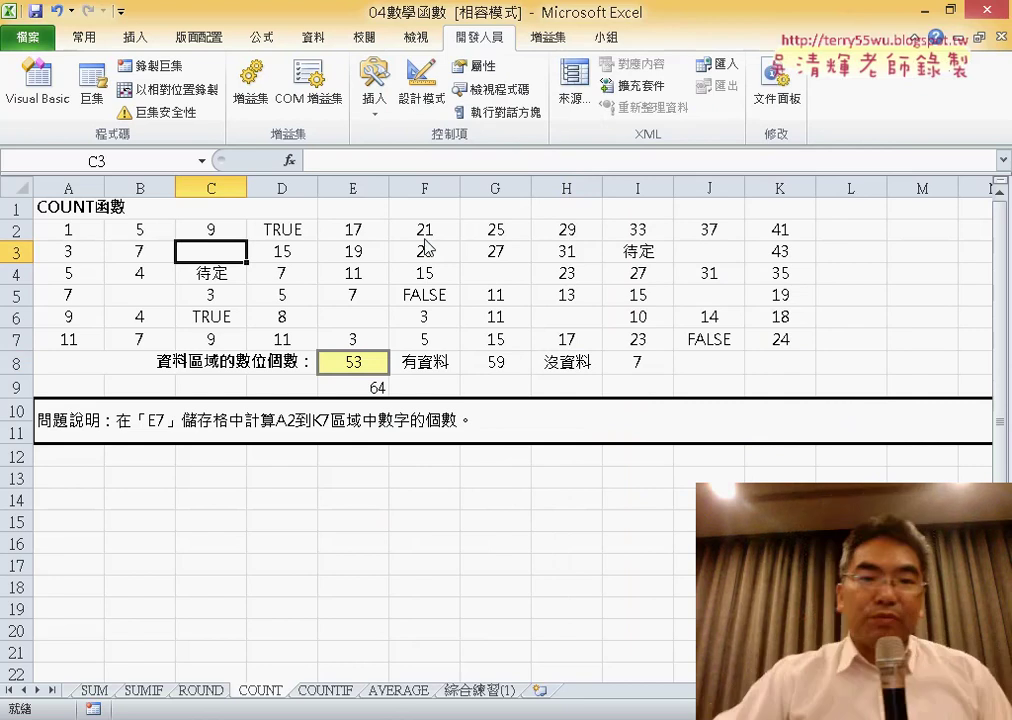
key("alt+F11")
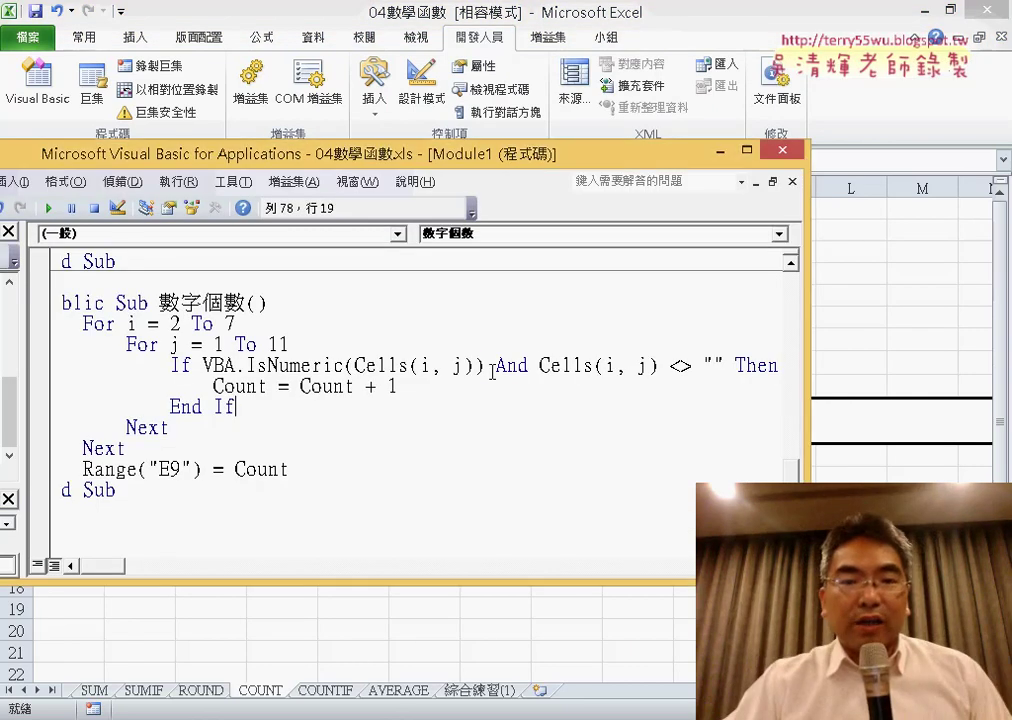
left_click_drag(487, 366, 684, 366)
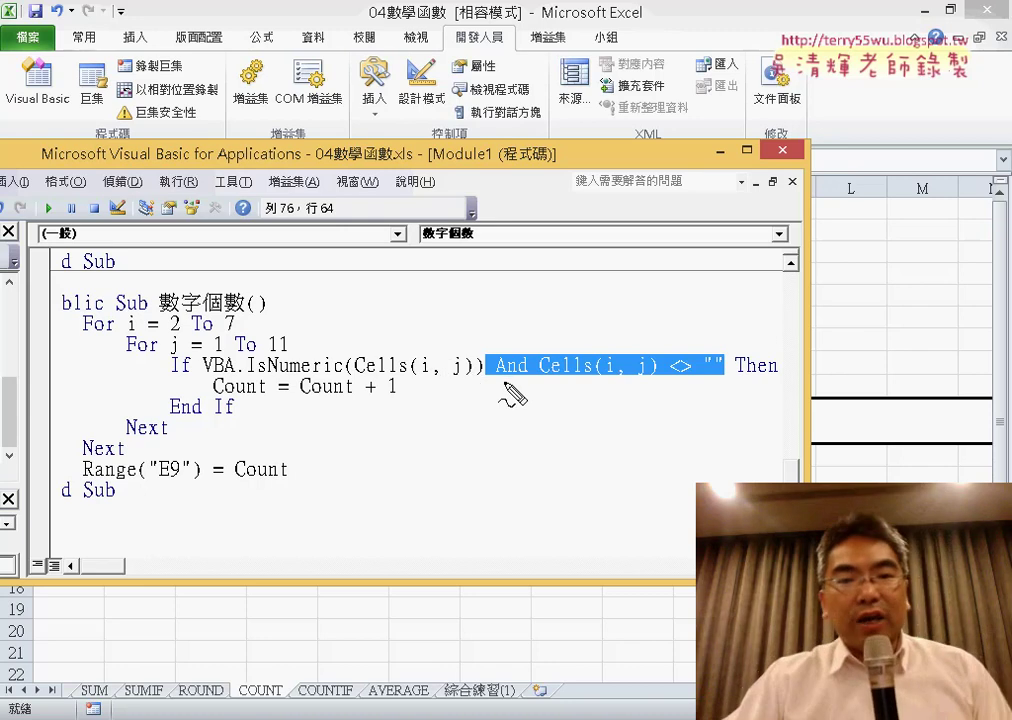
left_click_drag(484, 381, 727, 378)
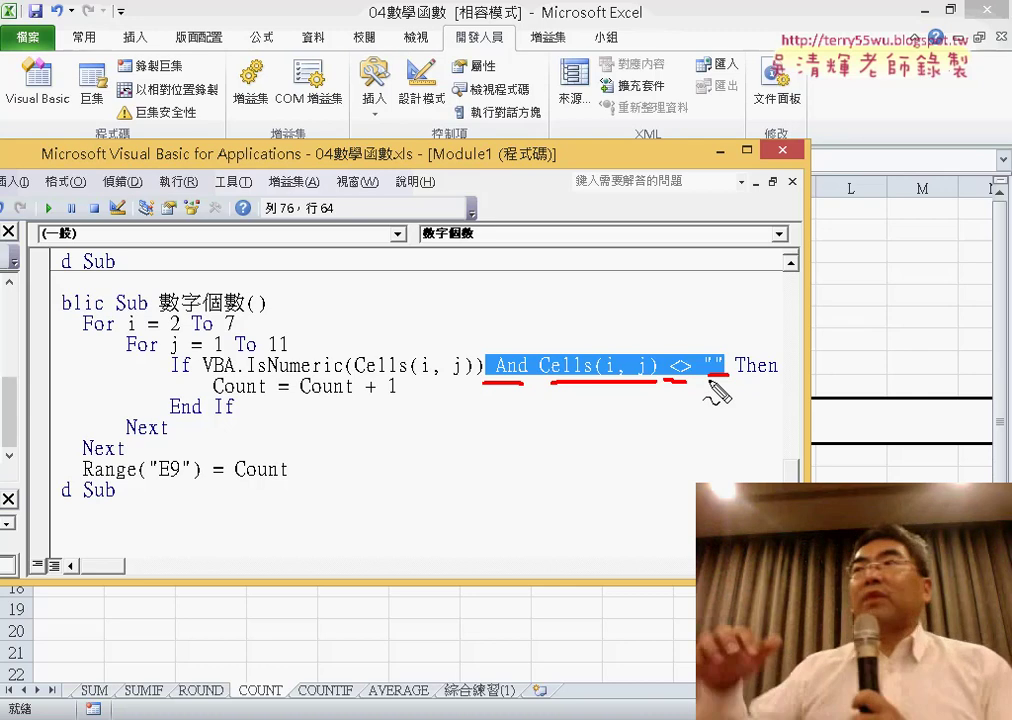
key("Escape")
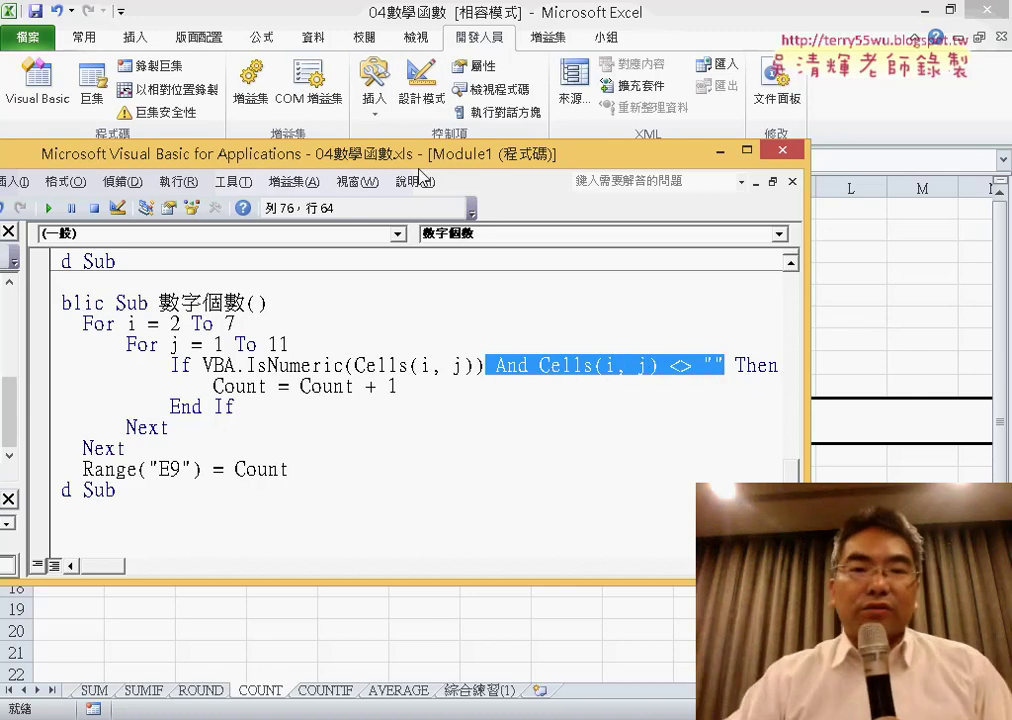
Step: Check the rerun result of 57 in E9 and close the VBA editor
left_click_drag(427, 165, 590, 423)
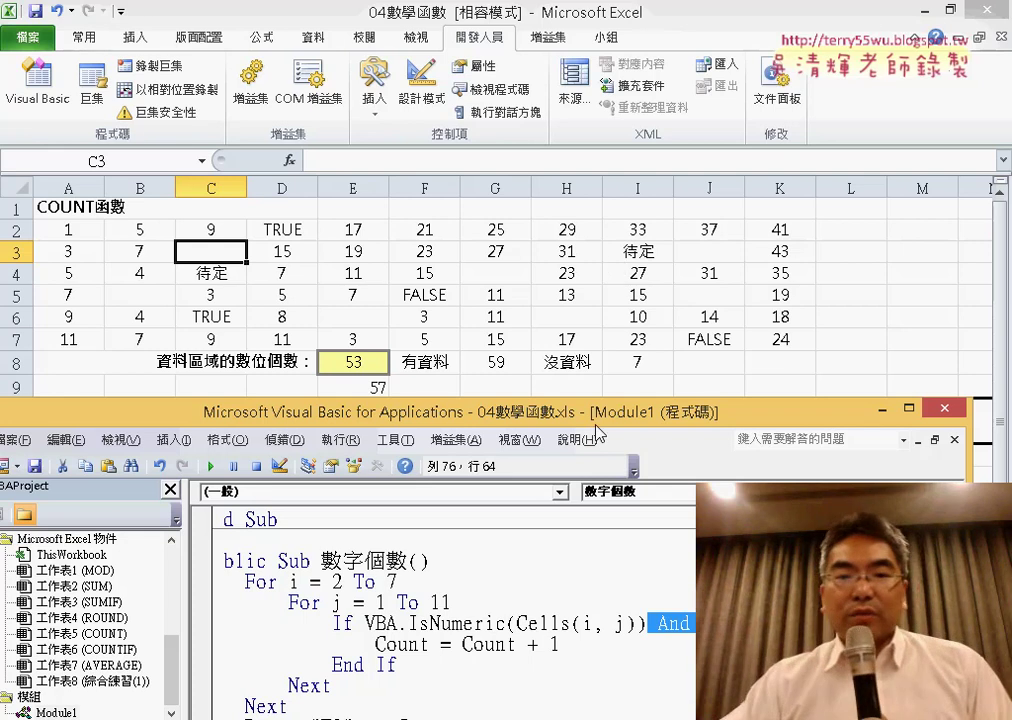
left_click_drag(597, 412, 640, 195)
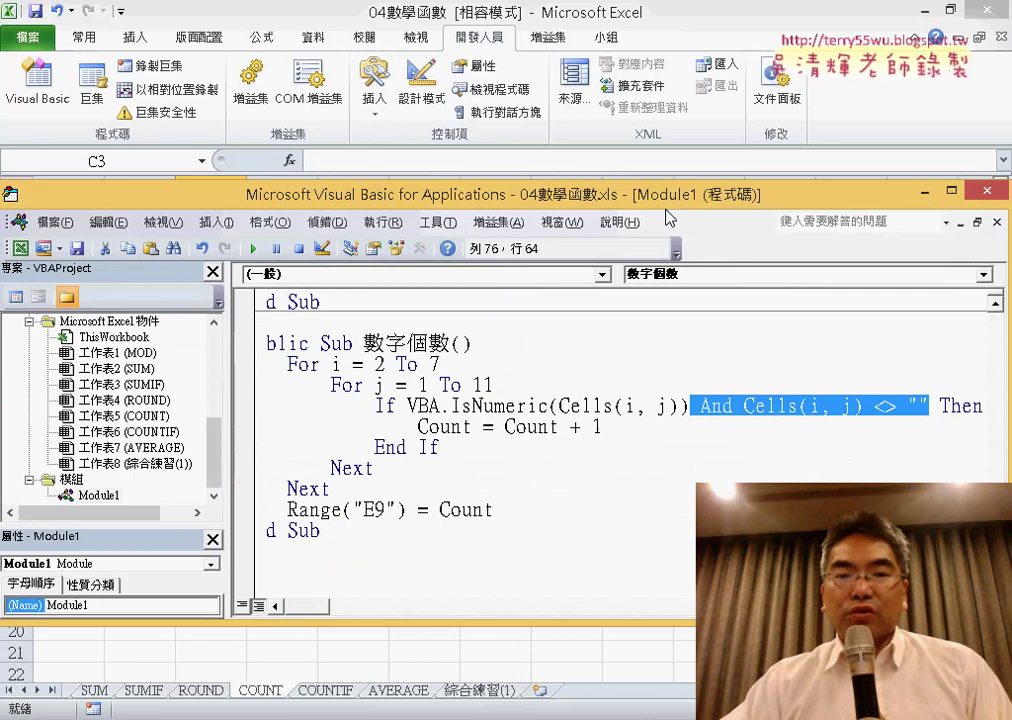
left_click(990, 192)
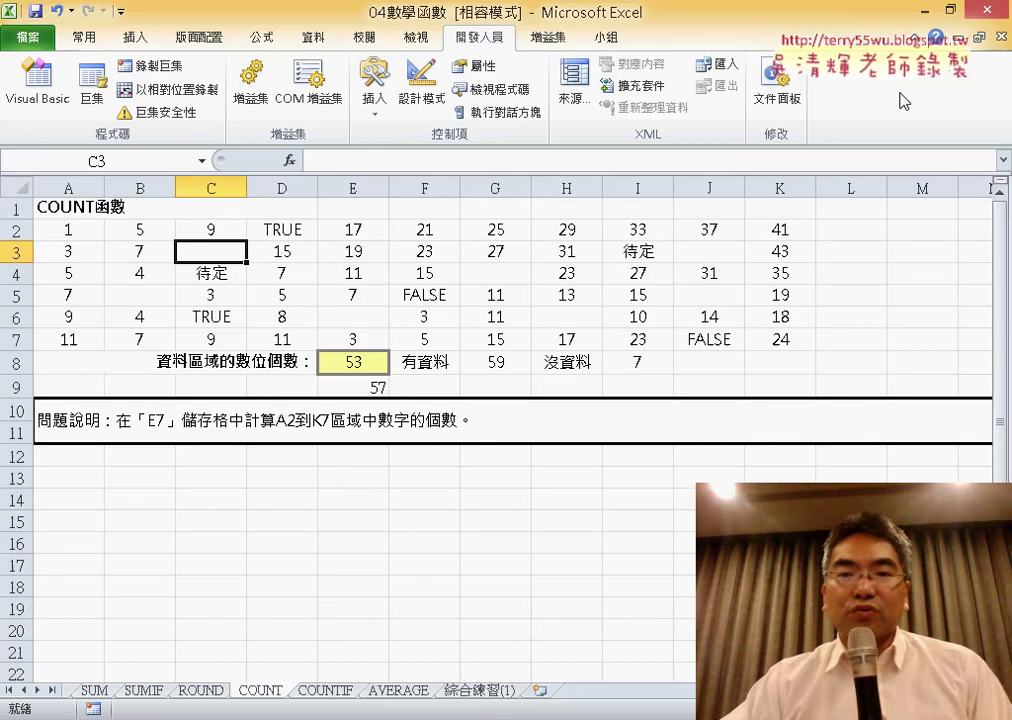
left_click(375, 387)
left_click(370, 362)
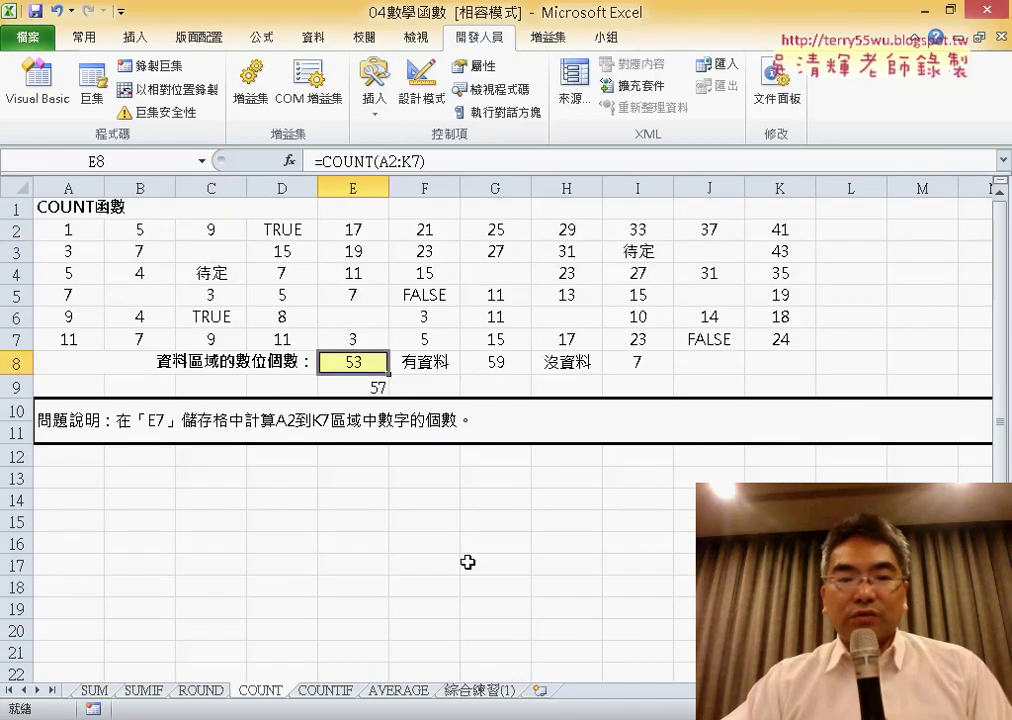
key("alt+Tab")
scroll(536, 444, "down", 1)
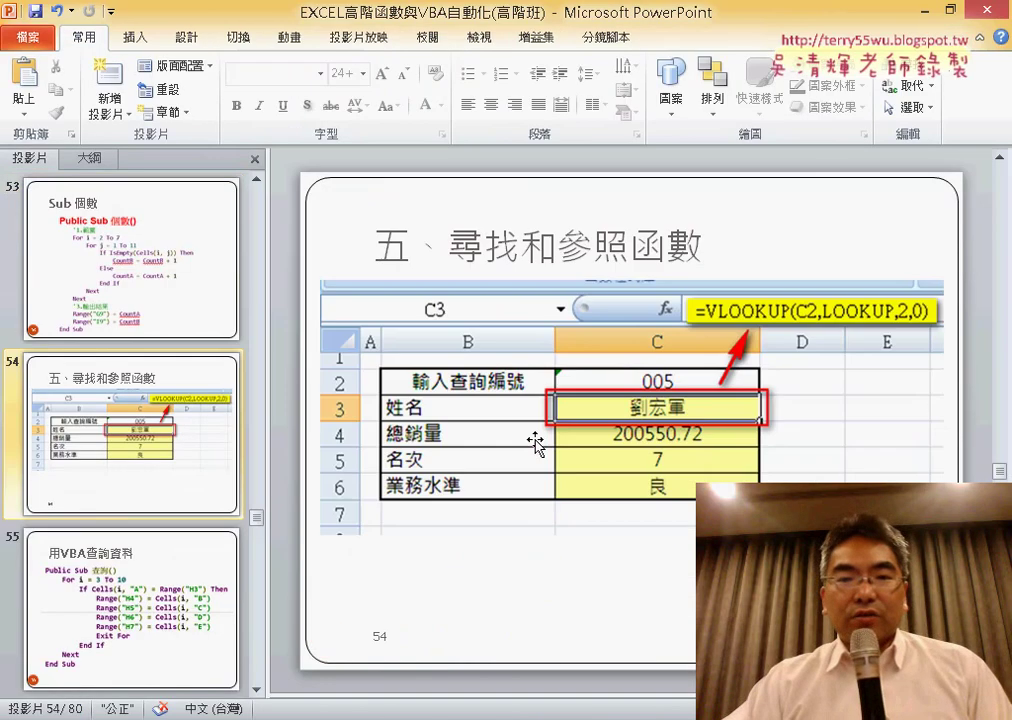
scroll(536, 444, "up", 1)
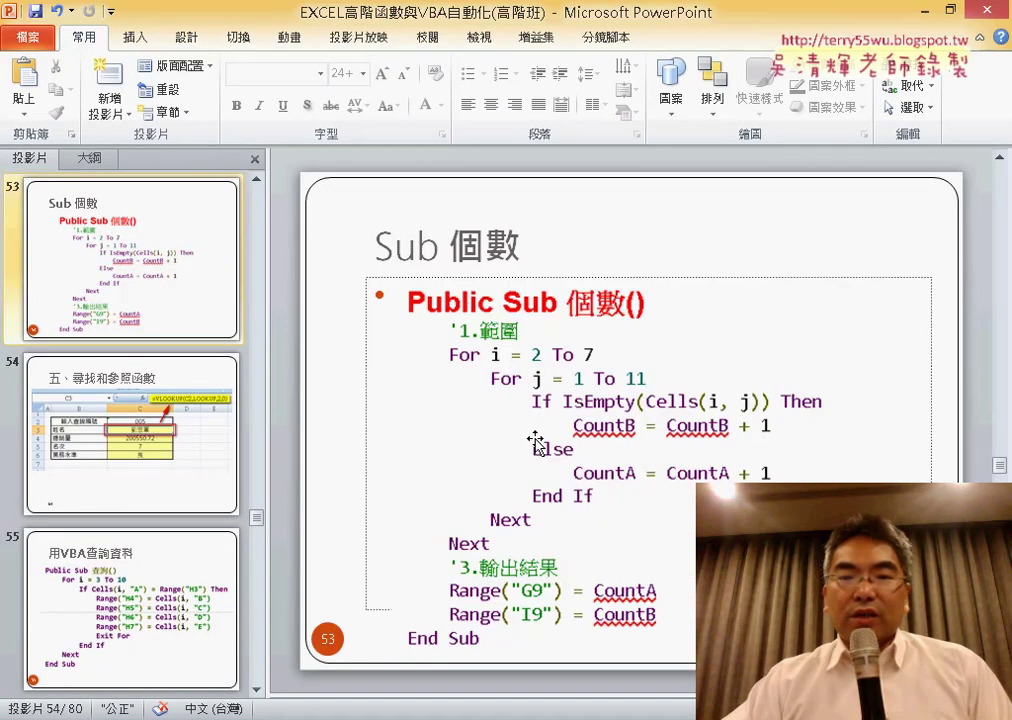
left_click(922, 12)
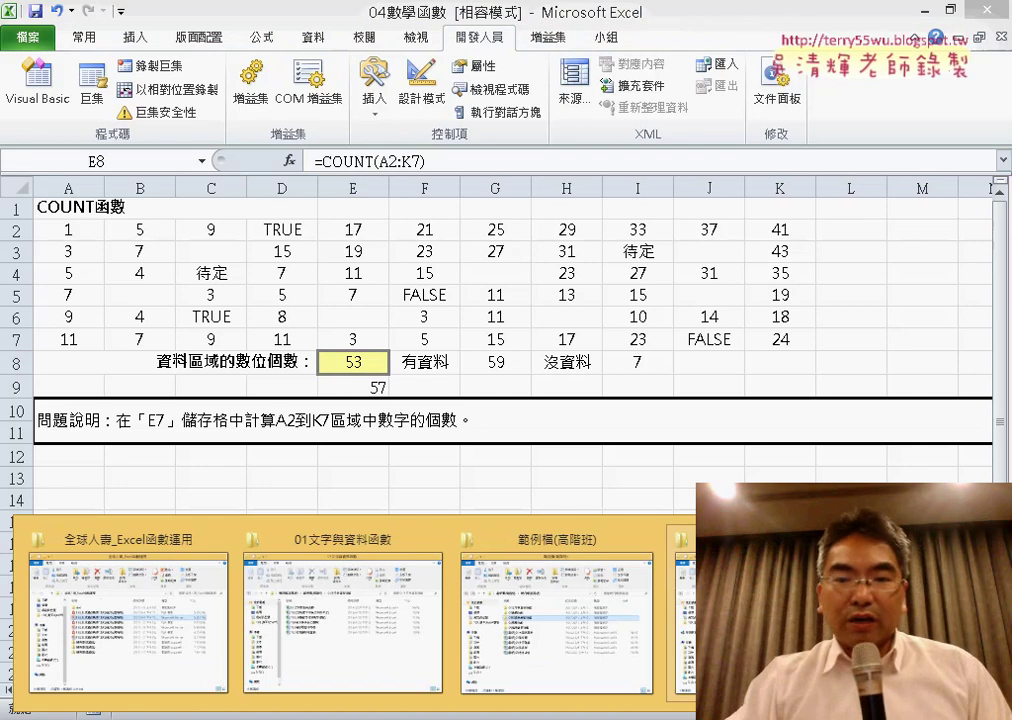
Step: Bring up File Explorer, go up to 範例檔(高階班), and open the 05檢視參照函數 folder
left_click(685, 610)
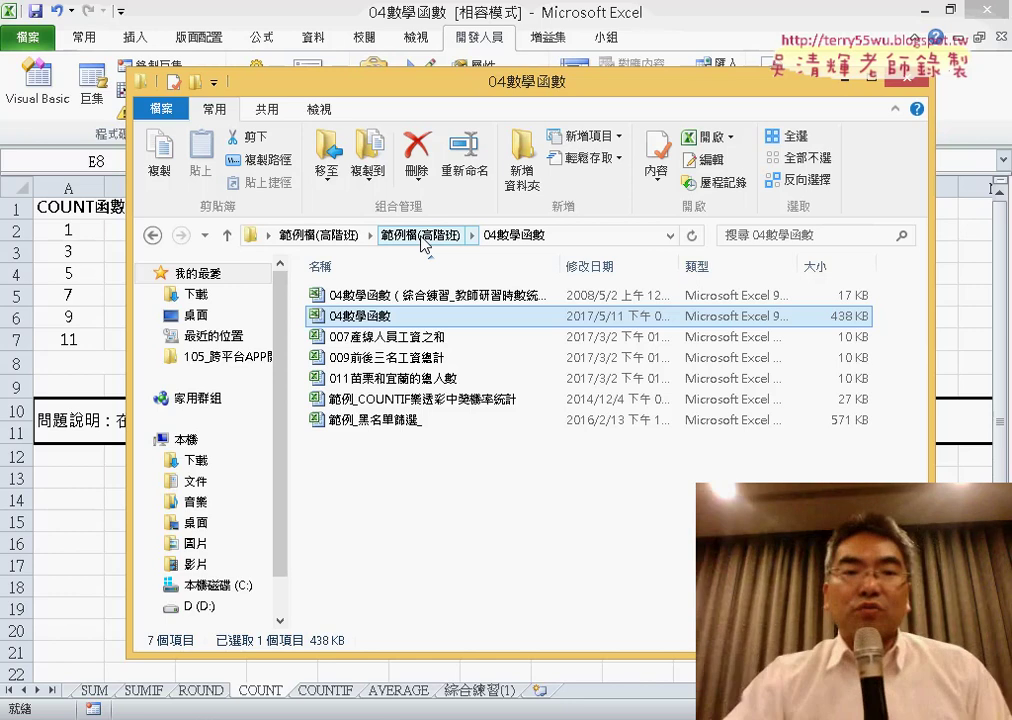
left_click(424, 240)
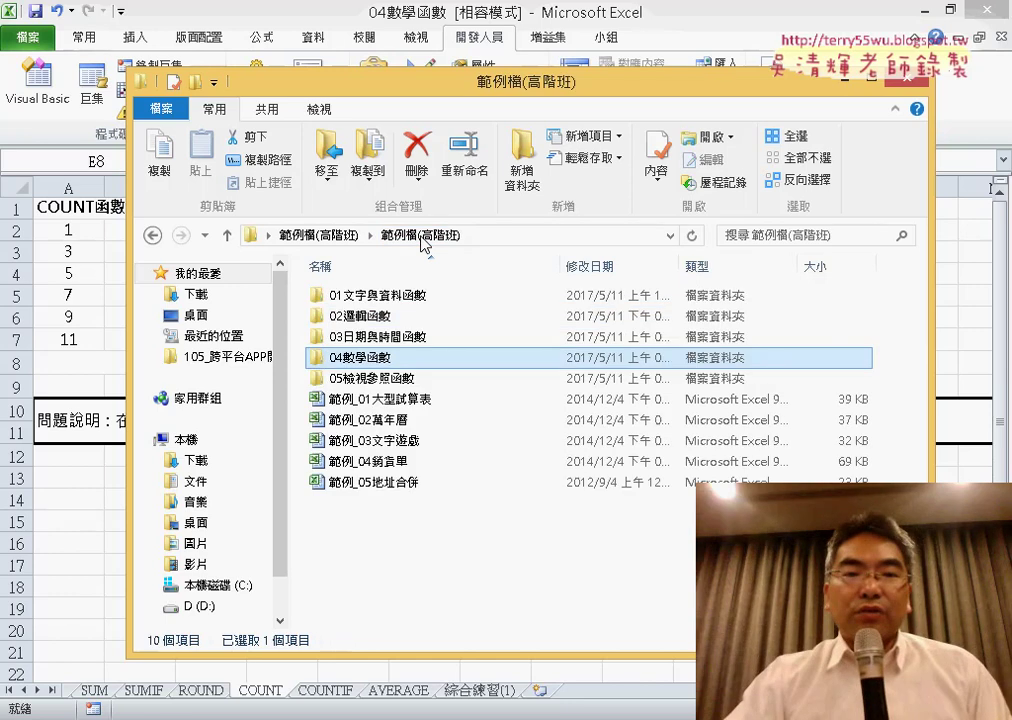
double_click(401, 380)
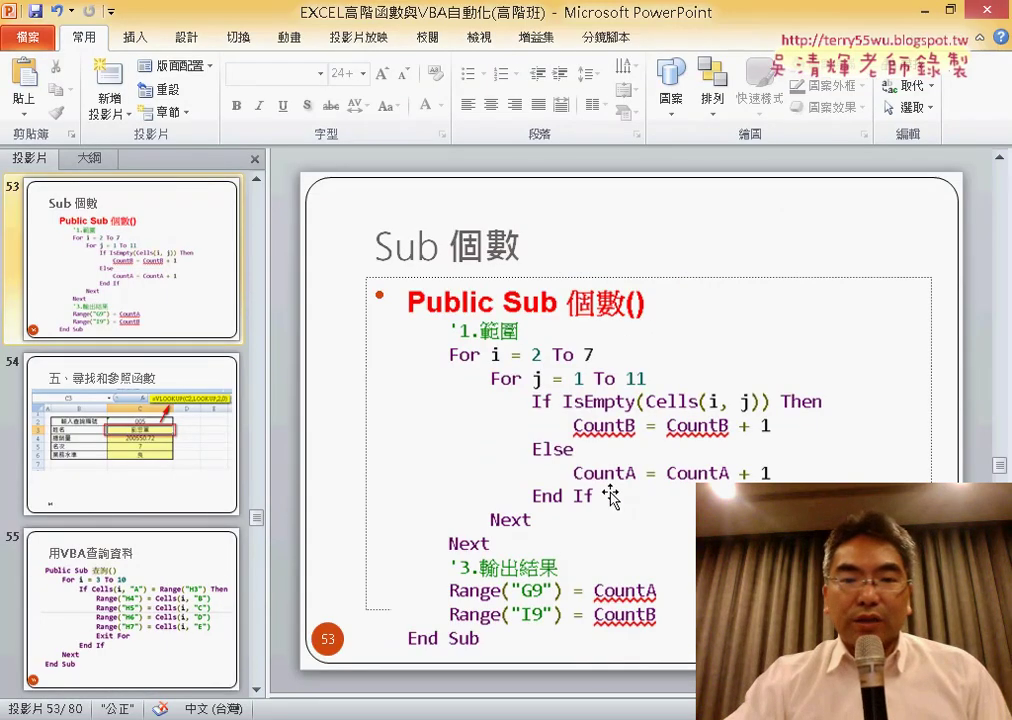
Step: Scroll through slides 53–56 and back to slide 54, showing the =VLOOKUP(C2,LOOKUP,2,0) example
scroll(610, 494, "down", 1)
scroll(610, 494, "down", 1)
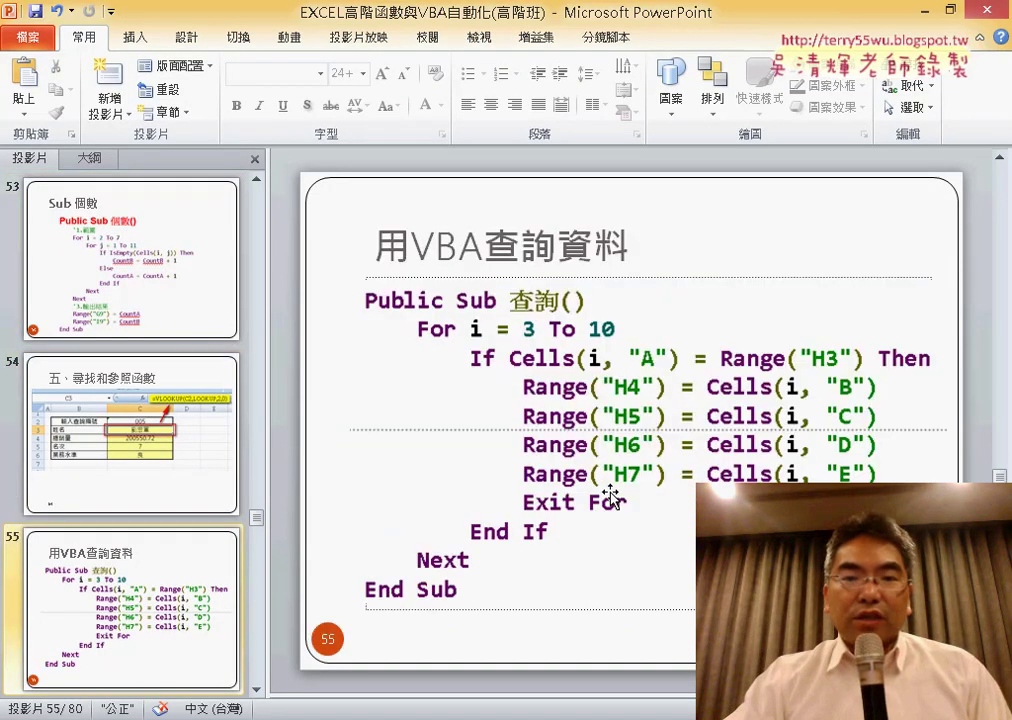
scroll(610, 494, "down", 1)
scroll(610, 494, "up", 1)
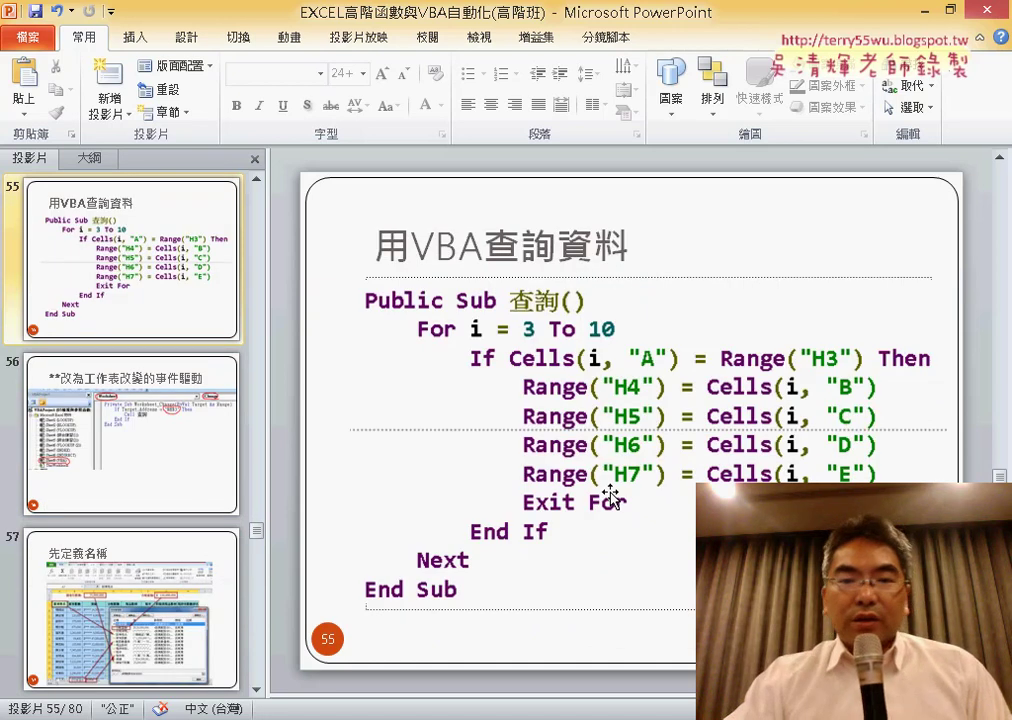
scroll(610, 494, "up", 1)
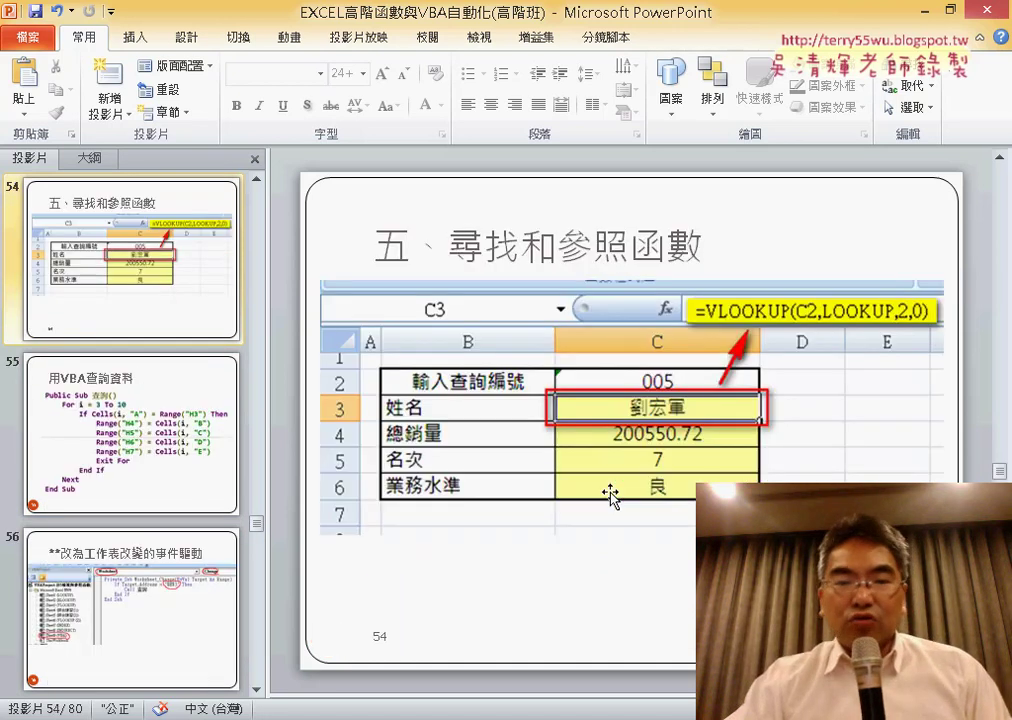